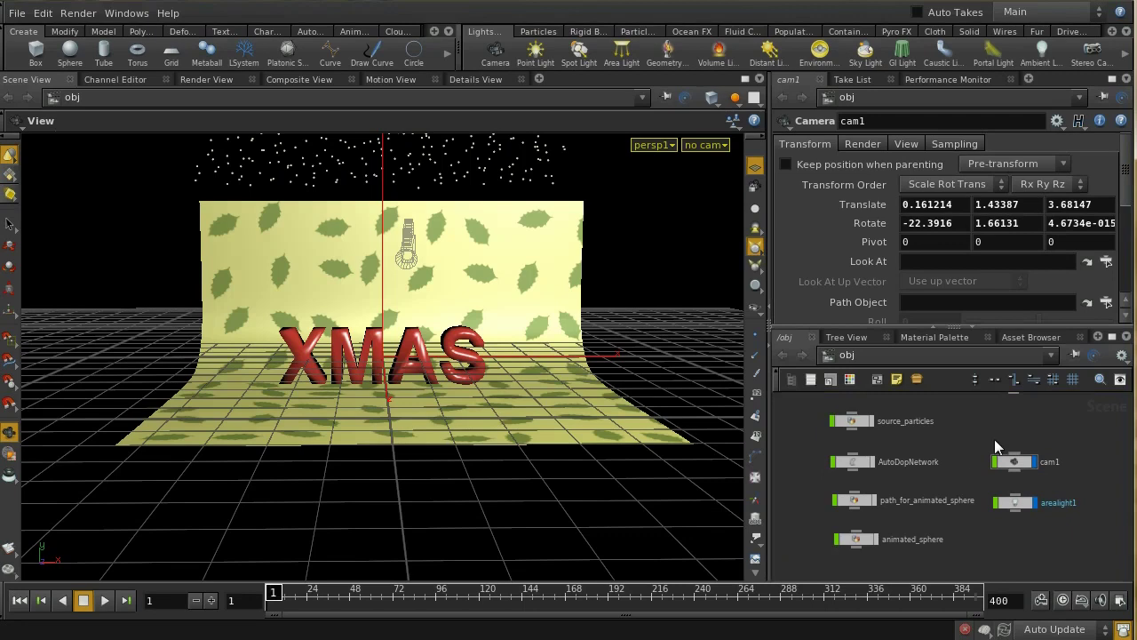
# Open the AutoDopNetwork and examine its snow_sticking and snow_blowing_away node groups in an enlarged network editor
pyautogui.moveTo(994, 439); pyautogui.dragTo(1083, 479, button='middle')
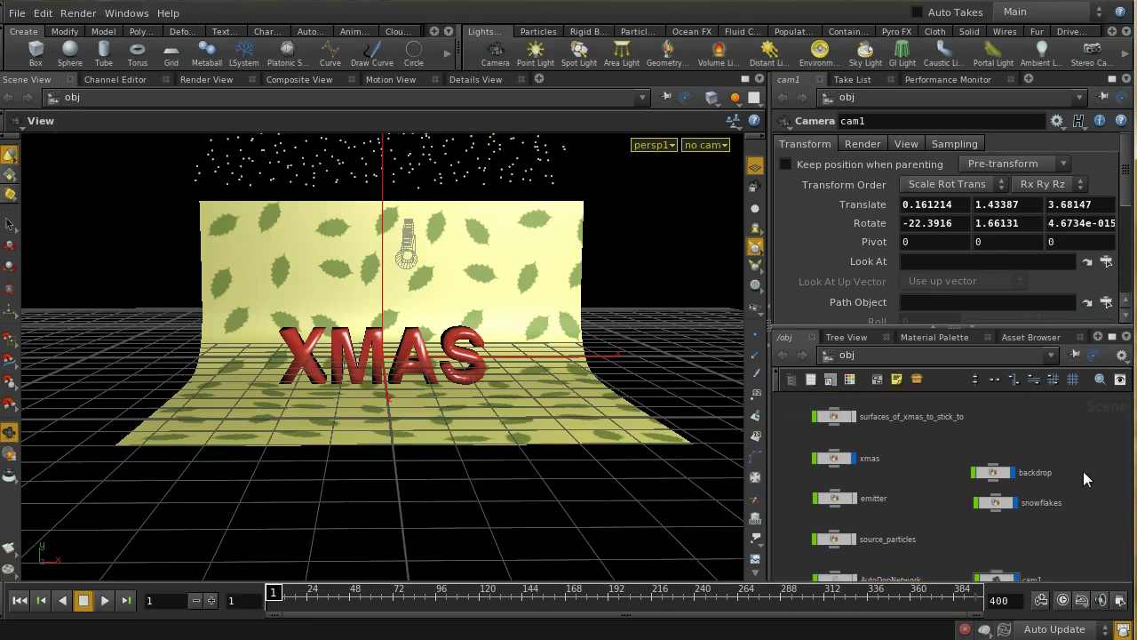
pyautogui.moveTo(893, 528); pyautogui.dragTo(949, 428, button='middle')
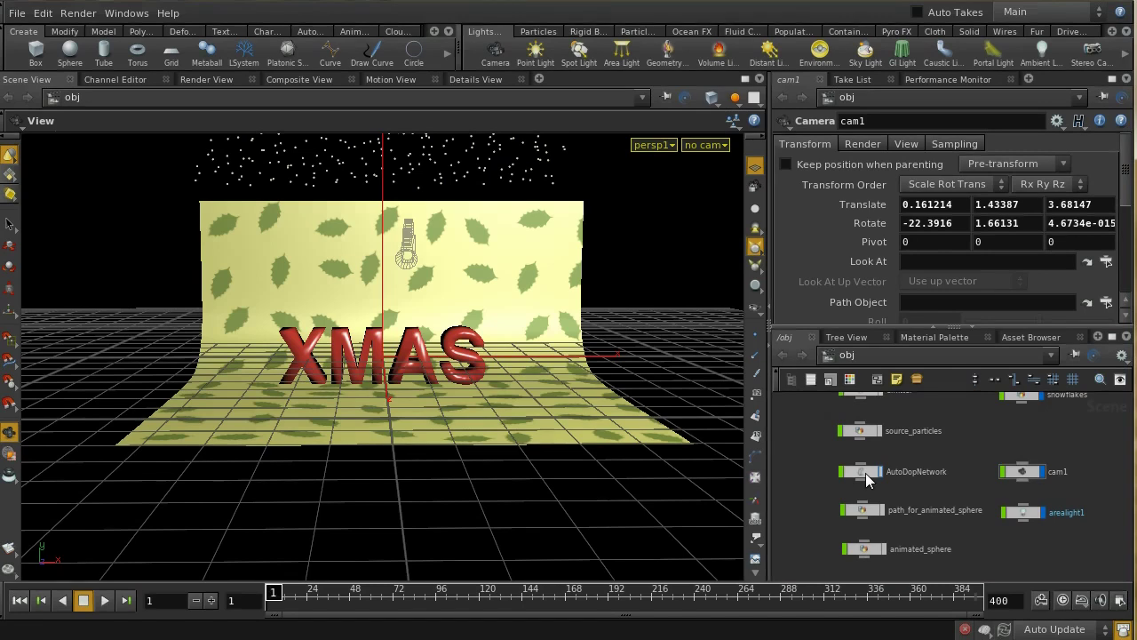
pyautogui.doubleClick(865, 472)
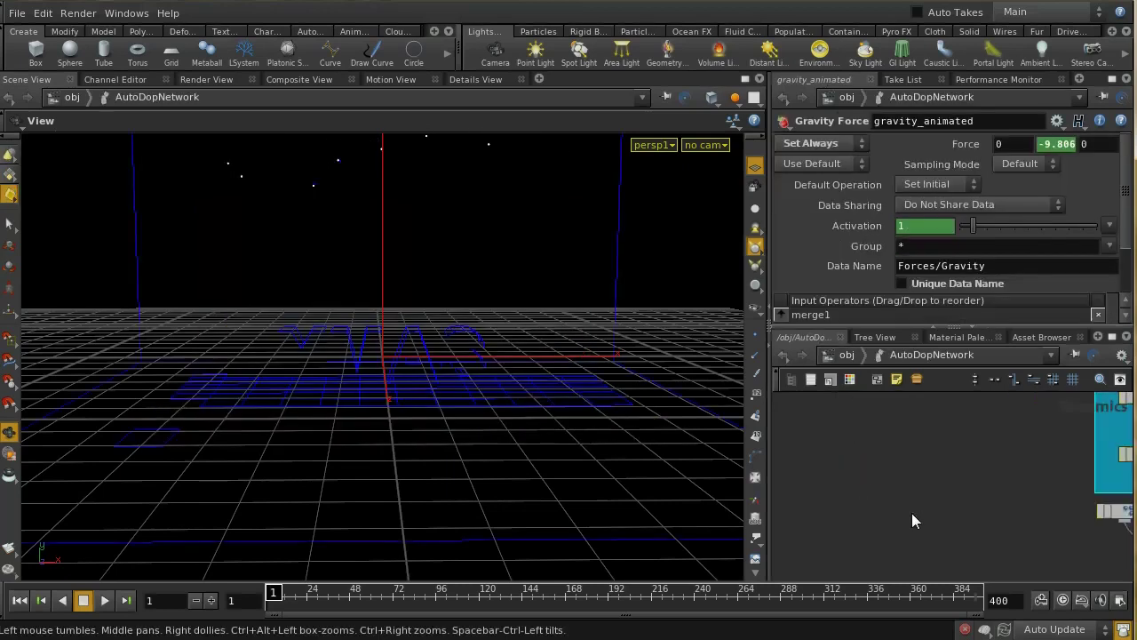
pyautogui.moveTo(1006, 436); pyautogui.dragTo(993, 402, button='middle')
pyautogui.click(1111, 336)
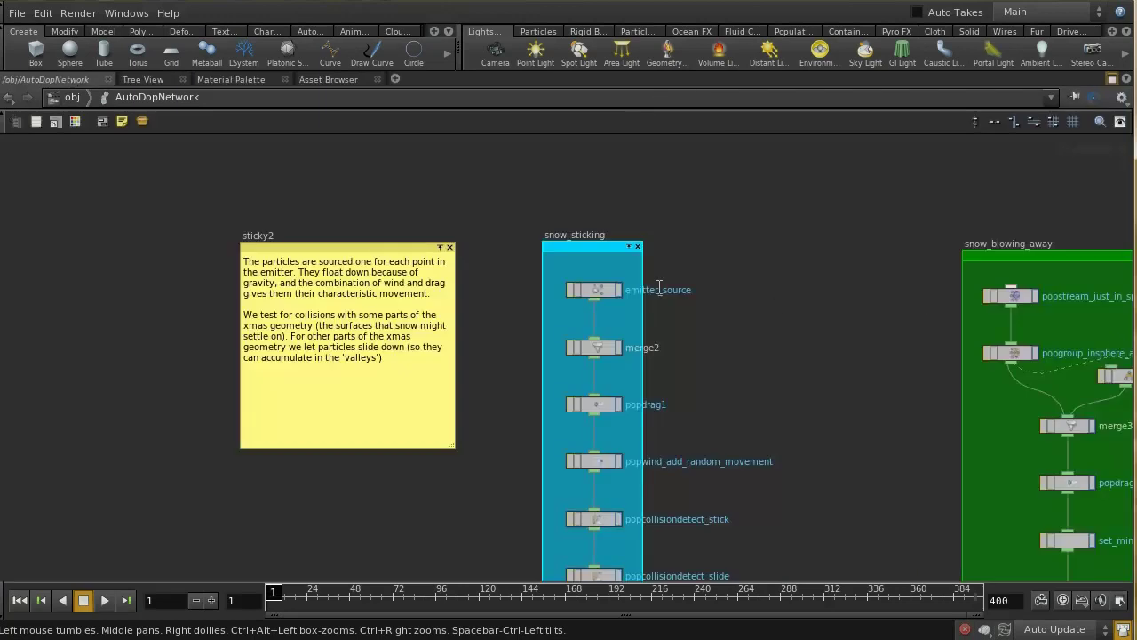
pyautogui.moveTo(660, 287); pyautogui.dragTo(596, 264, button='middle')
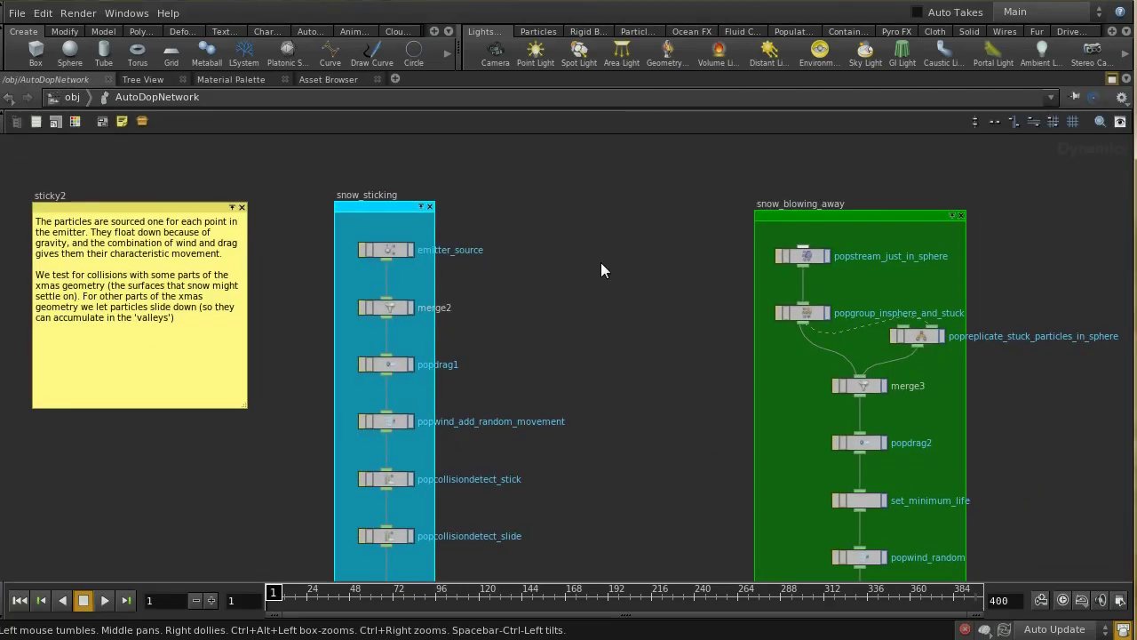
pyautogui.scroll(-2, 601, 262)
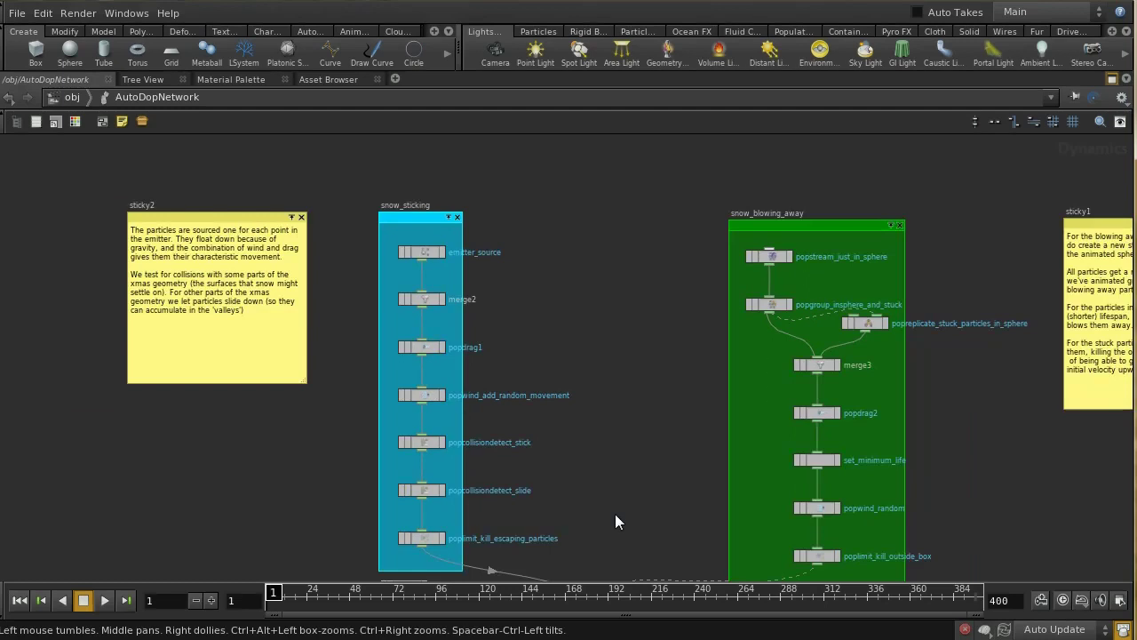
pyautogui.moveTo(615, 514); pyautogui.dragTo(551, 474, button='middle')
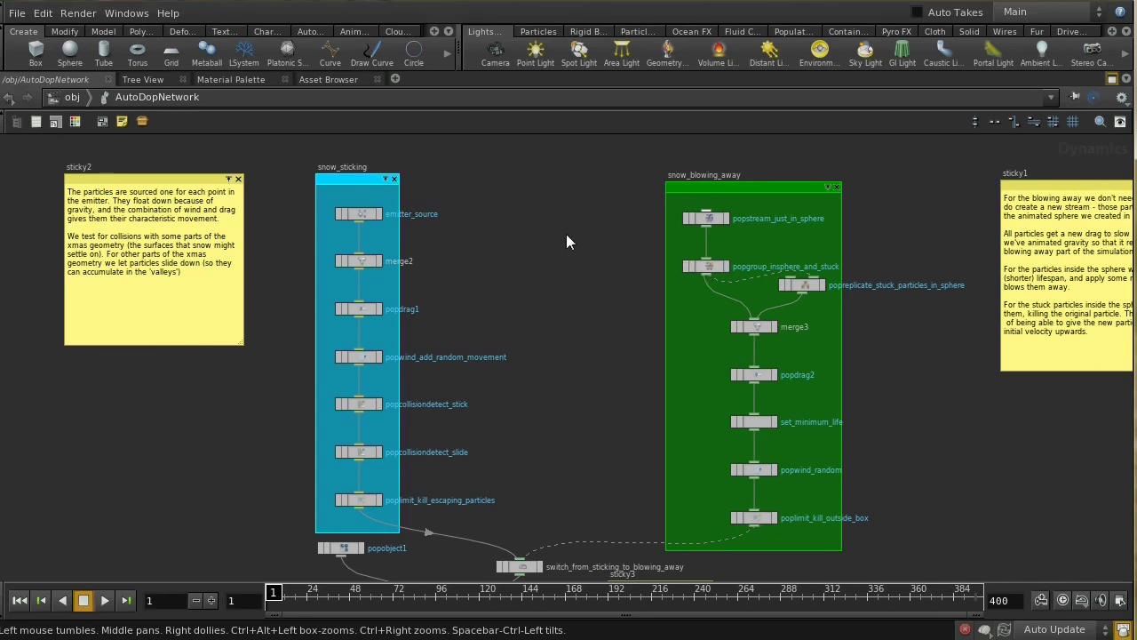
# Open the emitter object's network, restore the normal pane layout, and set the viewport to hide other objects
pyautogui.press('u')
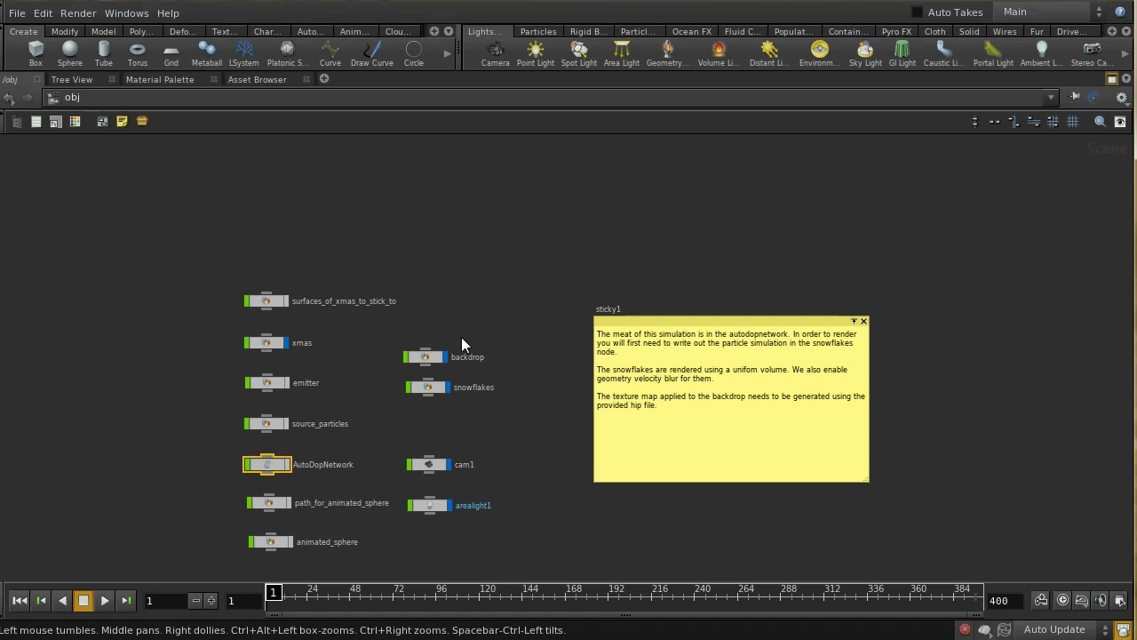
pyautogui.click(274, 386)
pyautogui.moveTo(336, 385); pyautogui.dragTo(386, 377, button='middle')
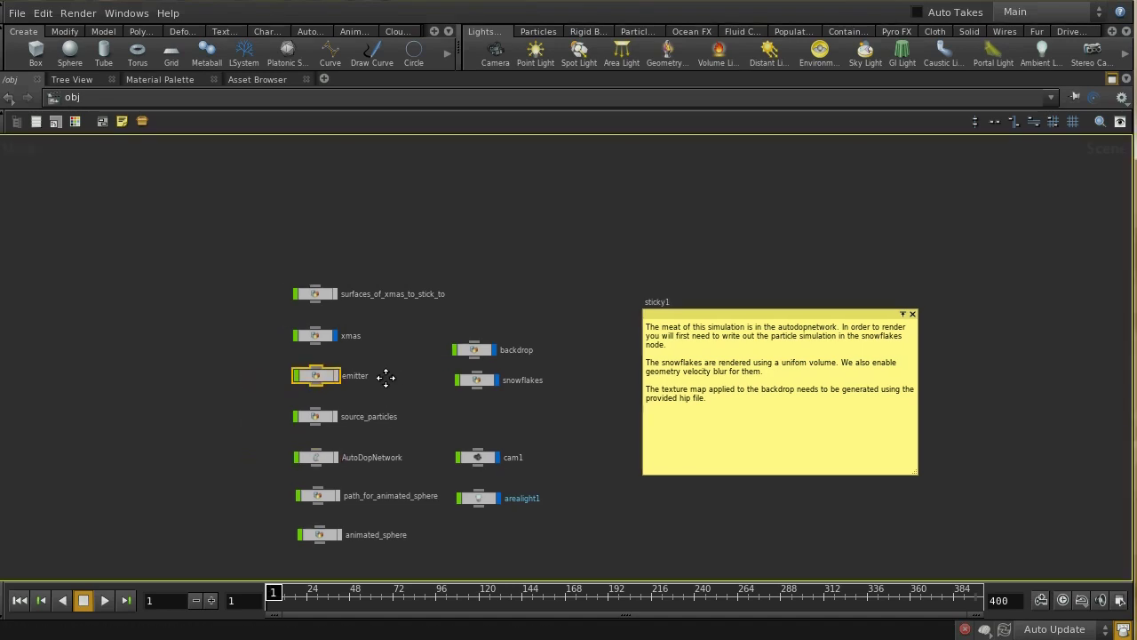
pyautogui.doubleClick(327, 374)
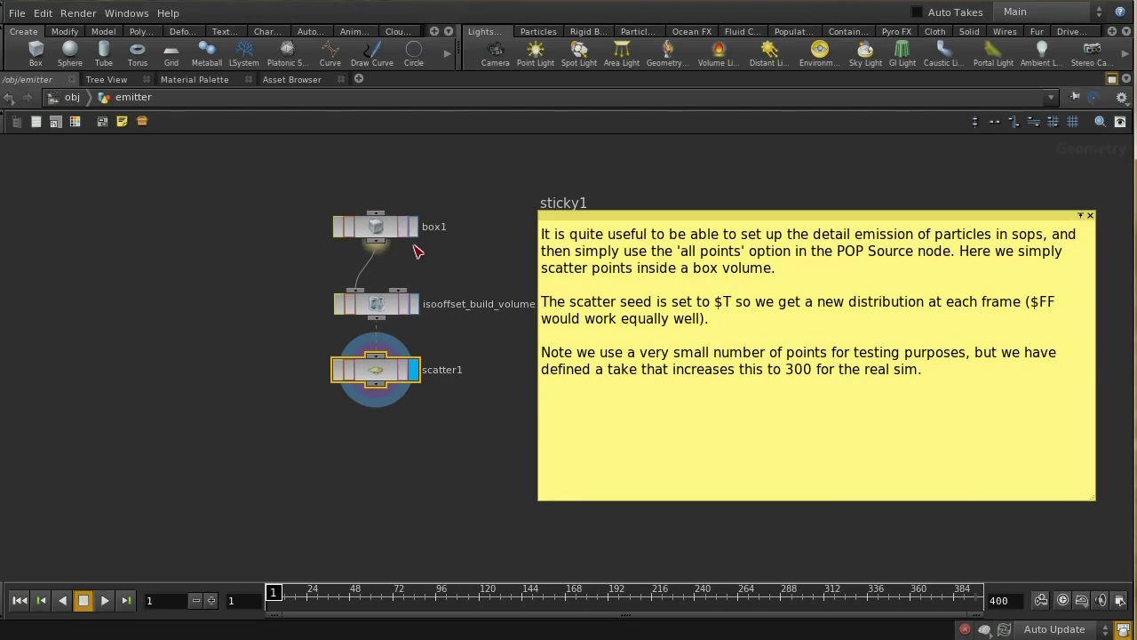
pyautogui.click(1113, 79)
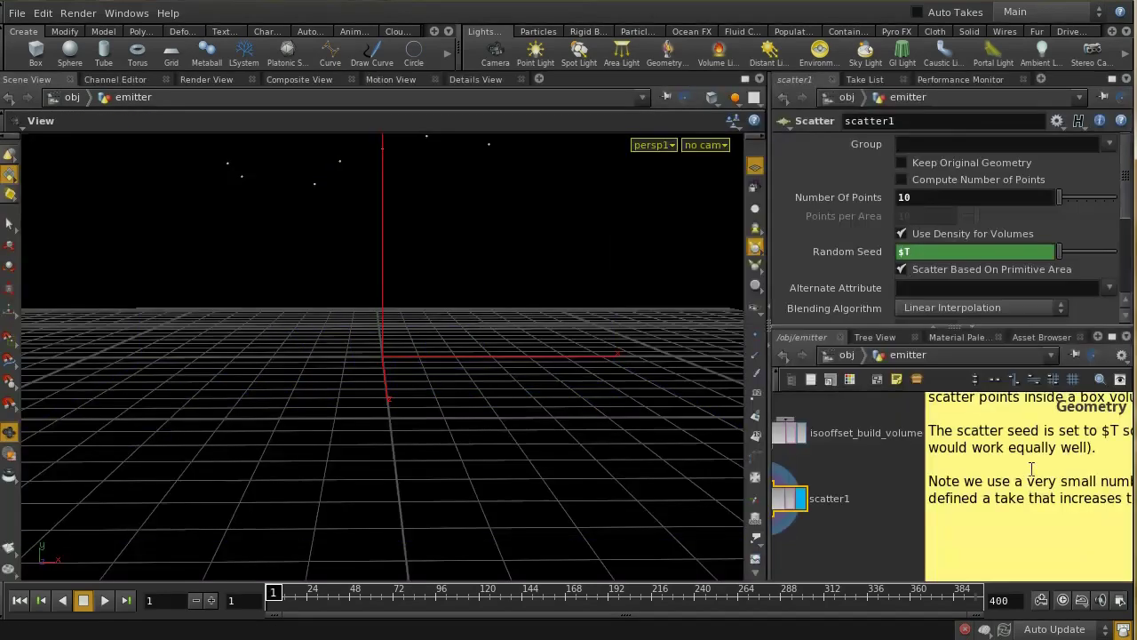
pyautogui.click(735, 98)
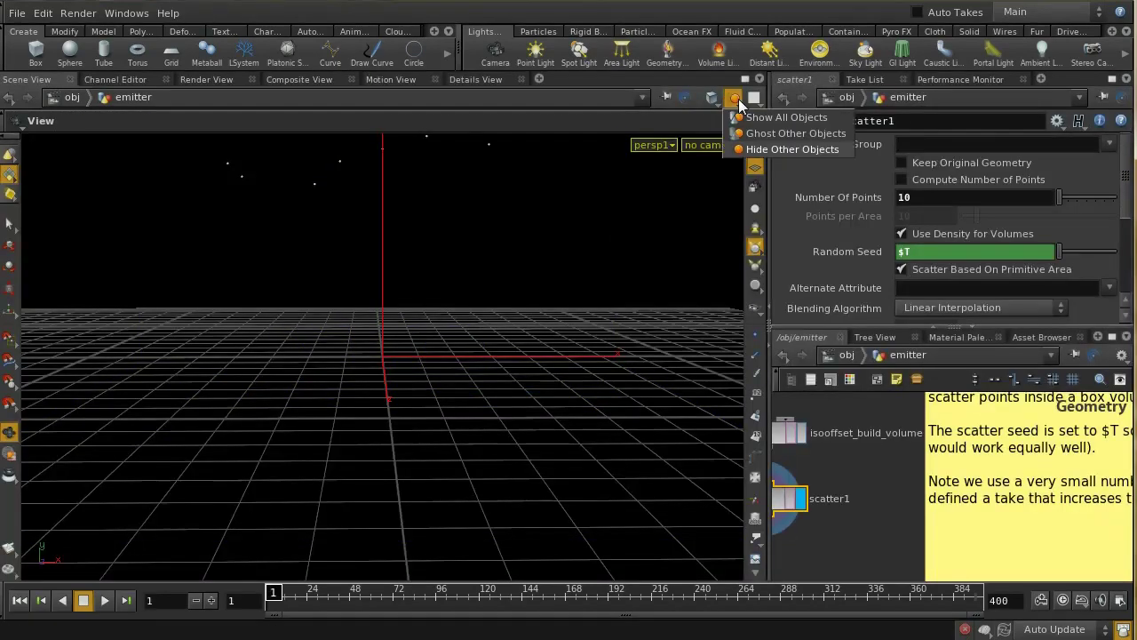
pyautogui.click(753, 150)
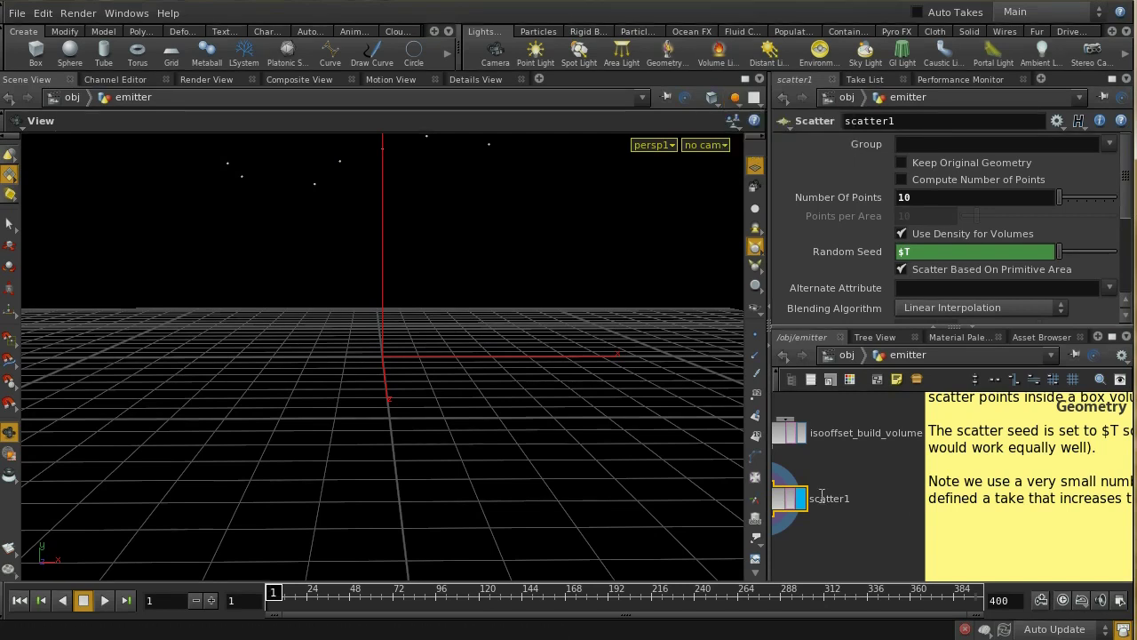
# Display the output of the box1 node in the viewport to inspect the emitter's box
pyautogui.moveTo(822, 496); pyautogui.dragTo(898, 559, button='middle')
pyautogui.scroll(1, 901, 508)
pyautogui.click(866, 443)
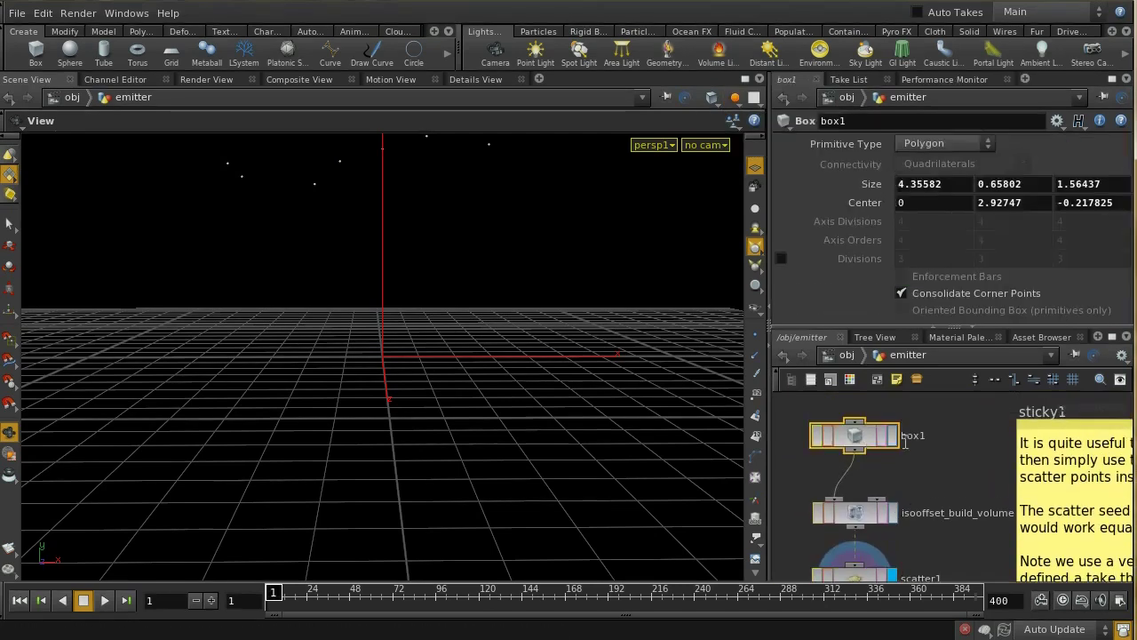
pyautogui.click(892, 436)
pyautogui.scroll(-3, 551, 258)
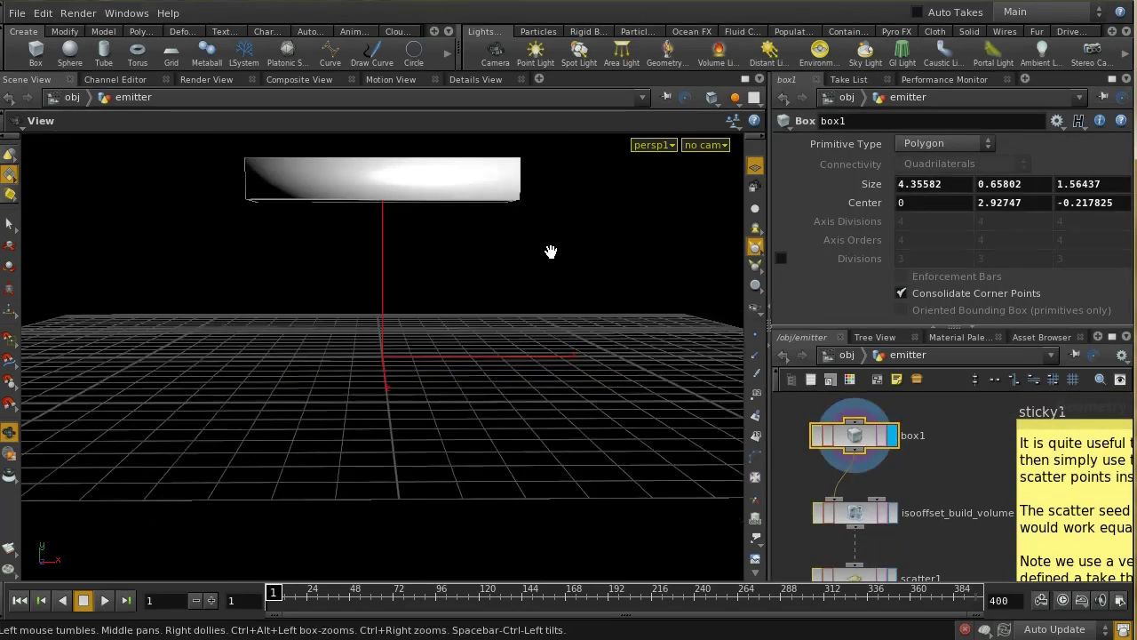
pyautogui.moveTo(548, 252); pyautogui.dragTo(559, 371)
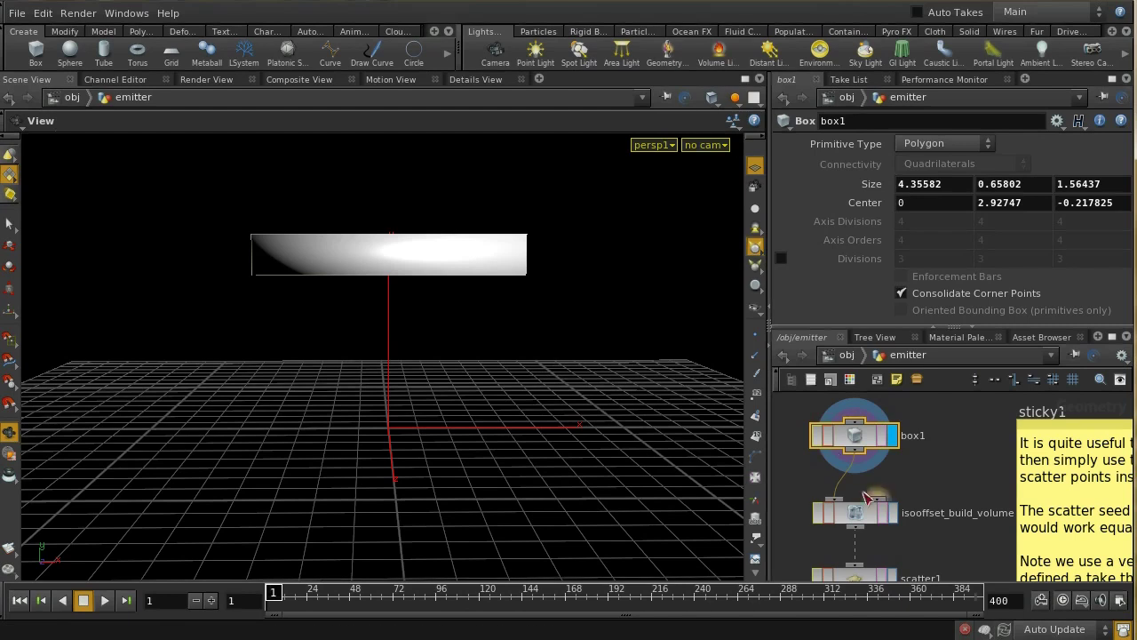
# Display the output of isooffset_build_volume and of scatter1, ending with scatter1 as the displayed node
pyautogui.click(885, 515)
pyautogui.click(864, 514)
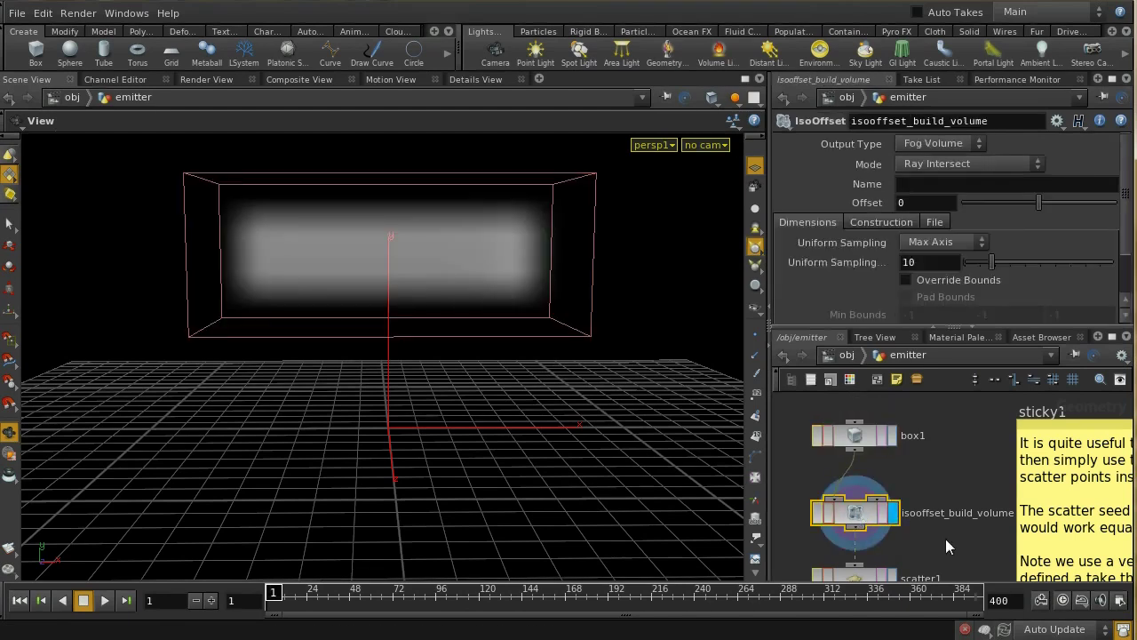
pyautogui.moveTo(945, 538); pyautogui.dragTo(935, 449, button='middle')
pyautogui.click(852, 487)
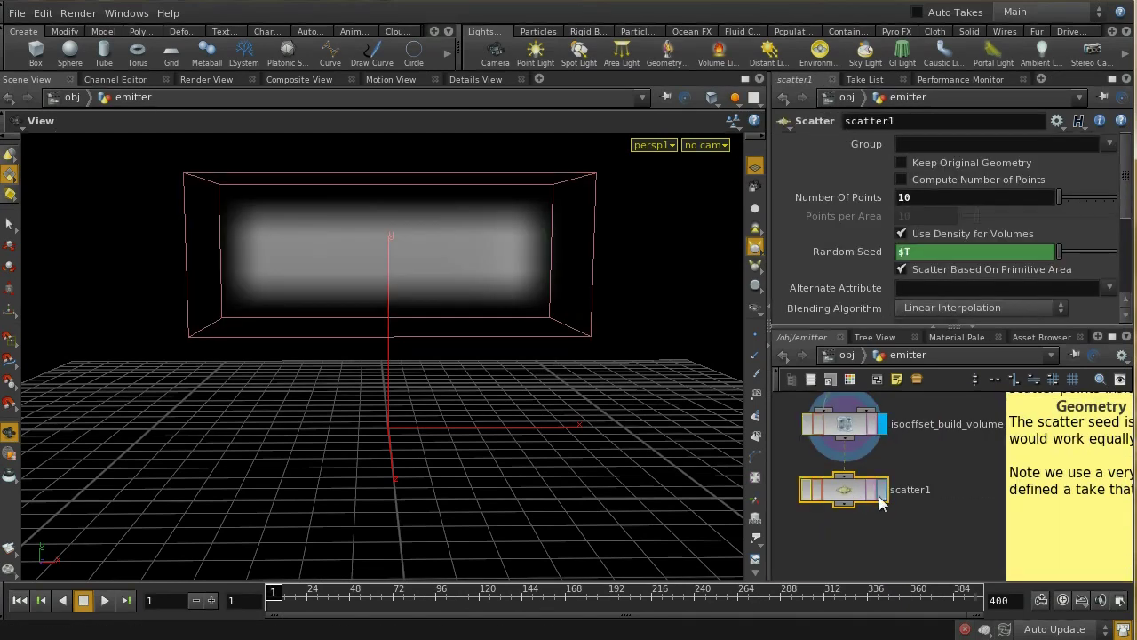
pyautogui.click(878, 492)
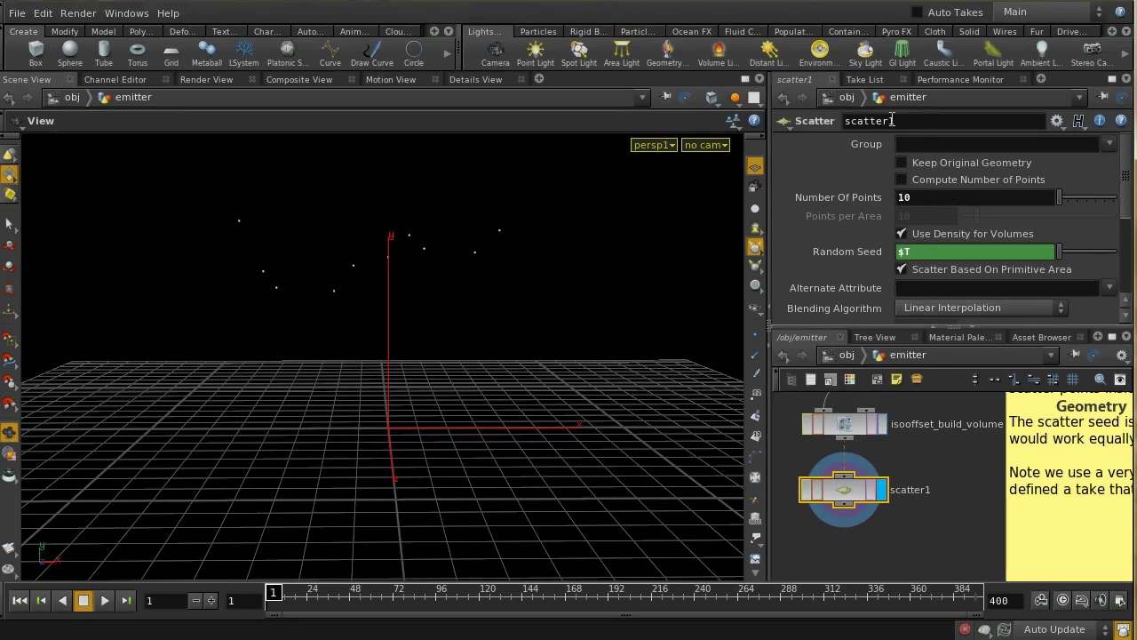
# Preview the scattered points with the highdensity take, return to the Main take, and show scatter1's parameters again
pyautogui.click(866, 80)
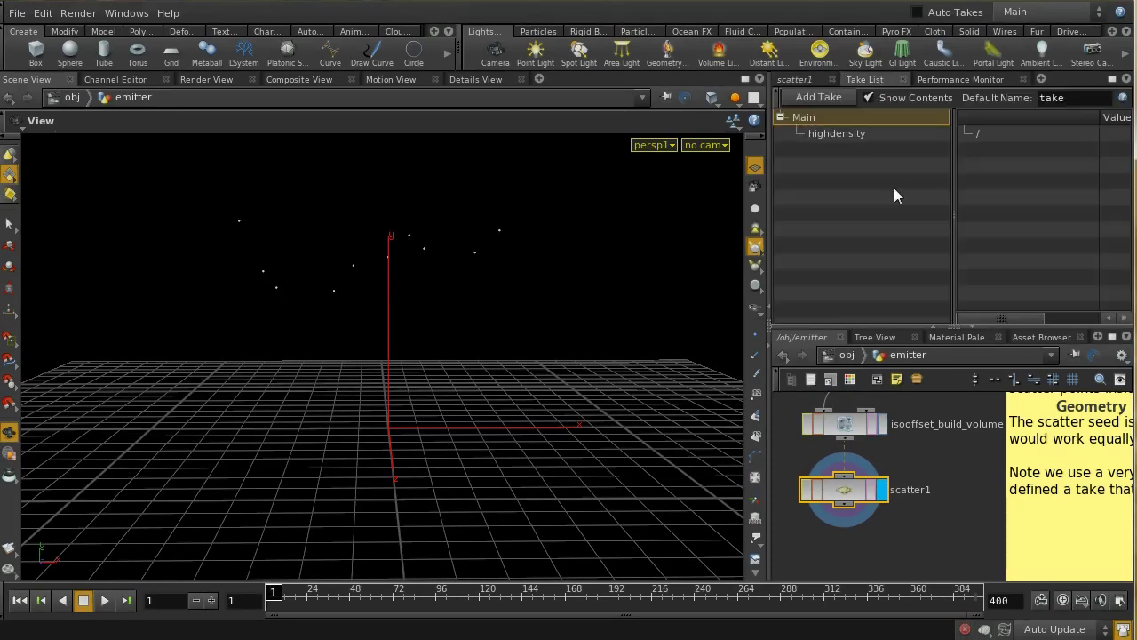
pyautogui.click(829, 134)
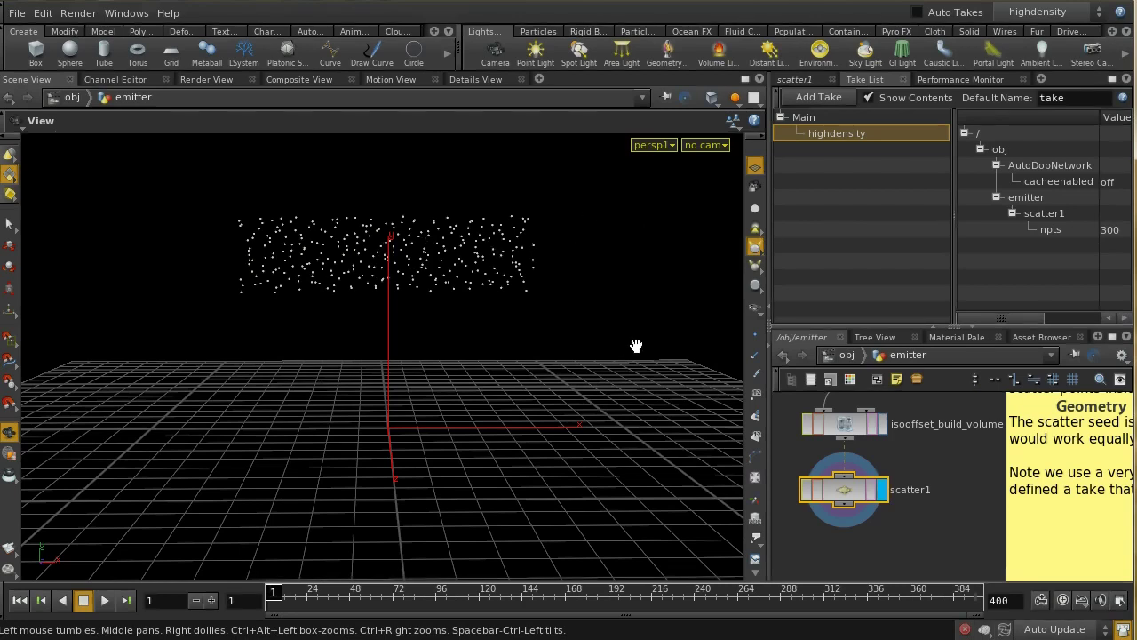
pyautogui.click(1035, 13)
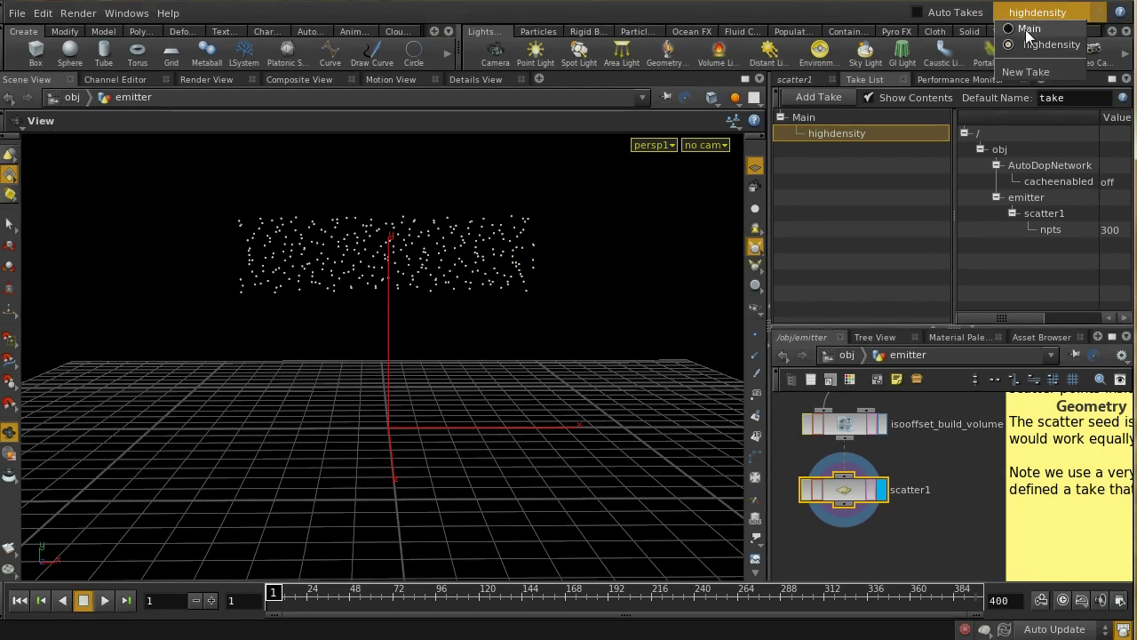
pyautogui.click(1021, 30)
pyautogui.click(804, 81)
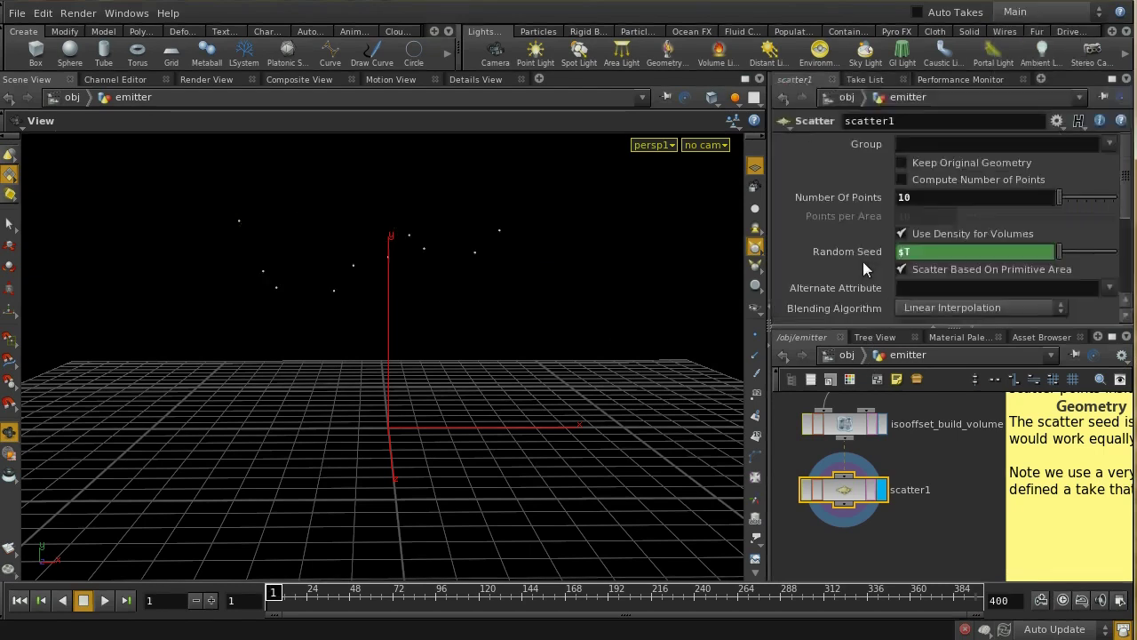
# Advance the timeline three frames to check how the $T random seed redistributes the scatter points, and return to frame 1
pyautogui.moveTo(934, 498); pyautogui.dragTo(958, 505, button='middle')
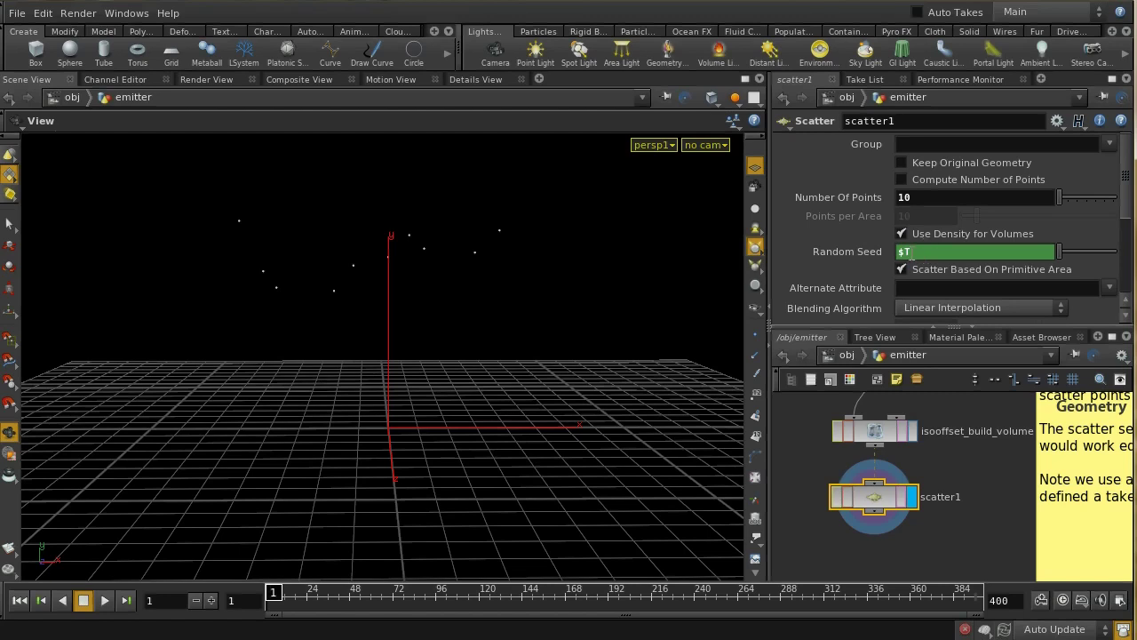
pyautogui.click(899, 265)
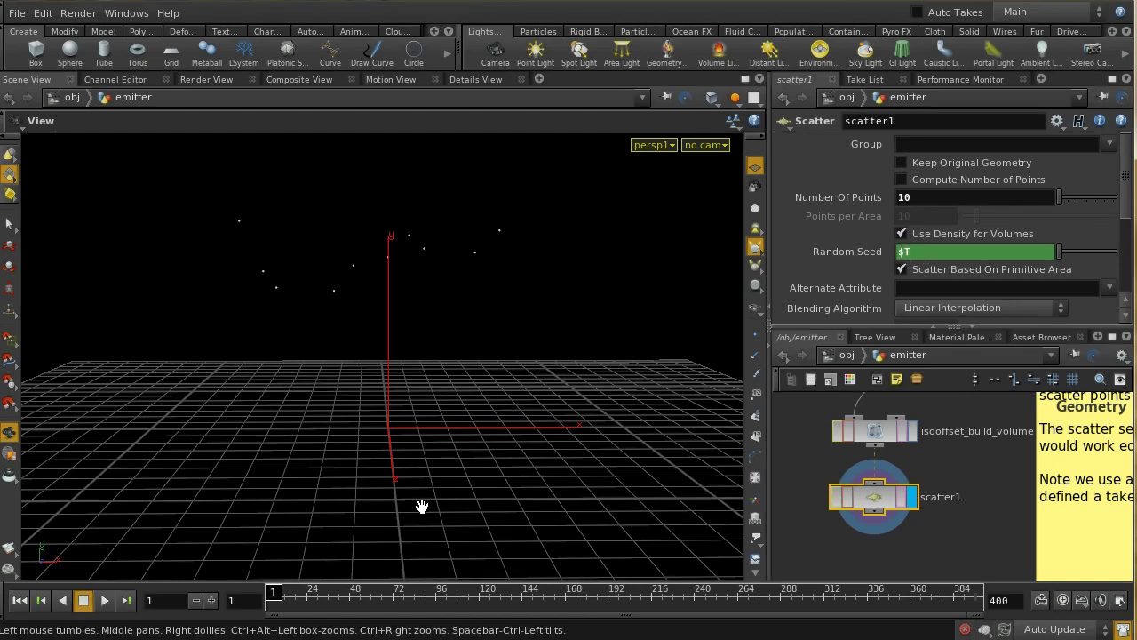
pyautogui.click(211, 600)
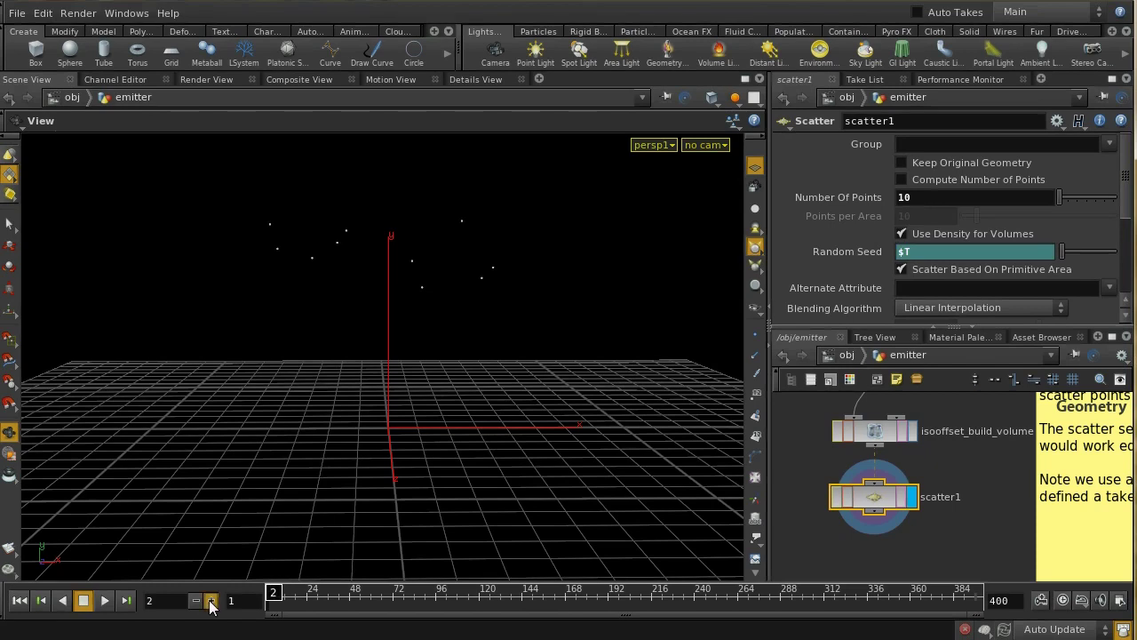
pyautogui.click(210, 601)
pyautogui.click(211, 601)
pyautogui.click(21, 601)
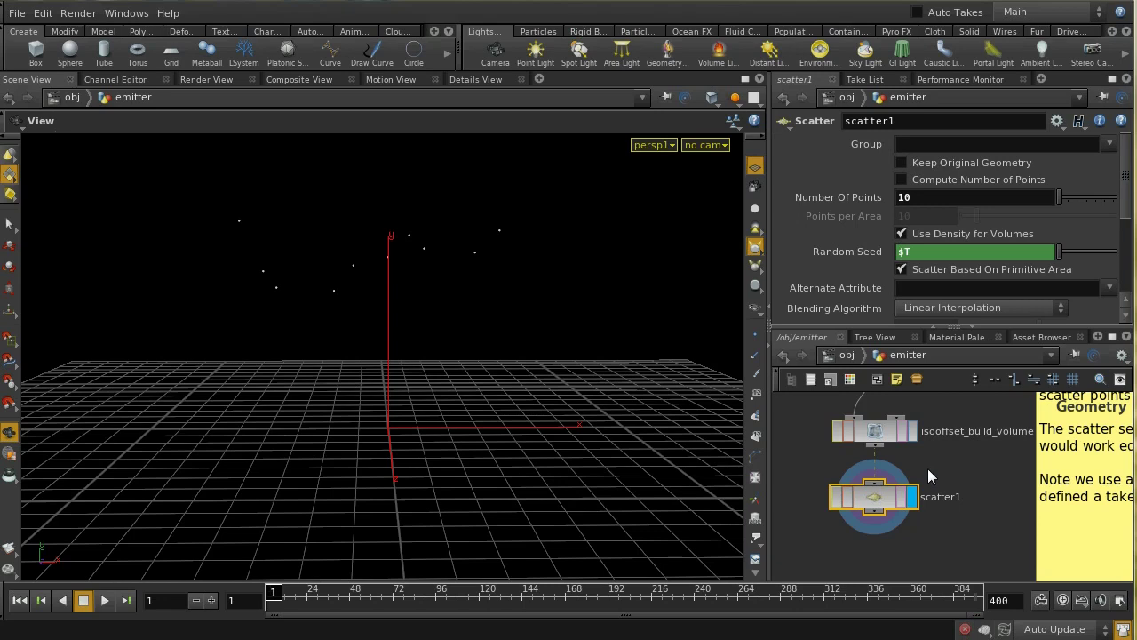
# Go back to the object level, open the AutoDopNetwork, and select the emitter_source node in the snow_sticking group
pyautogui.click(848, 360)
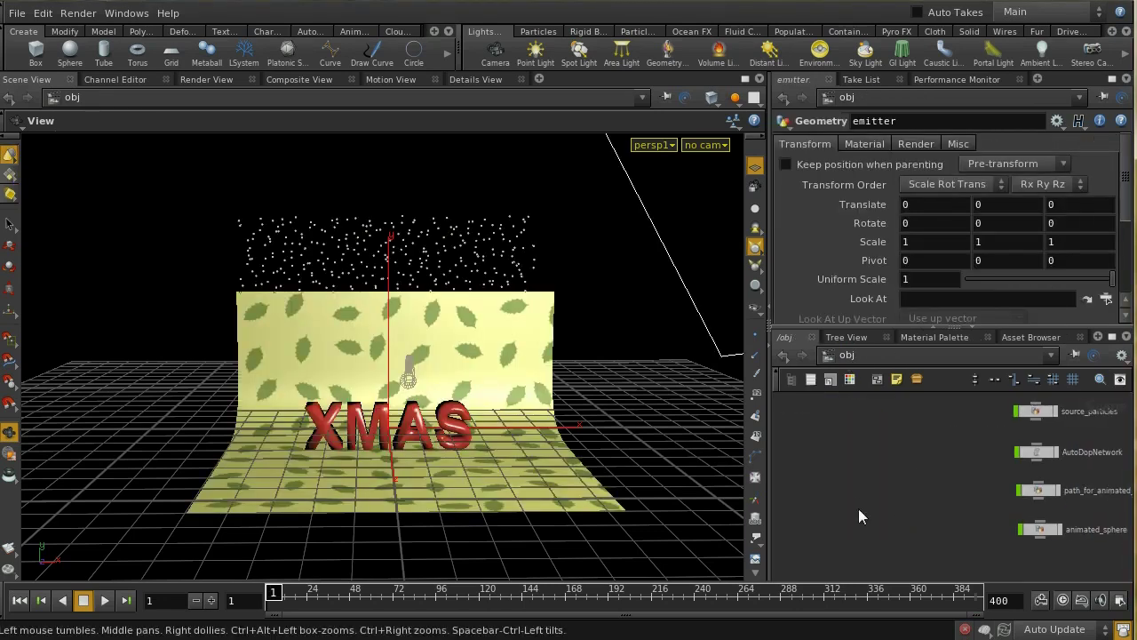
pyautogui.doubleClick(966, 461)
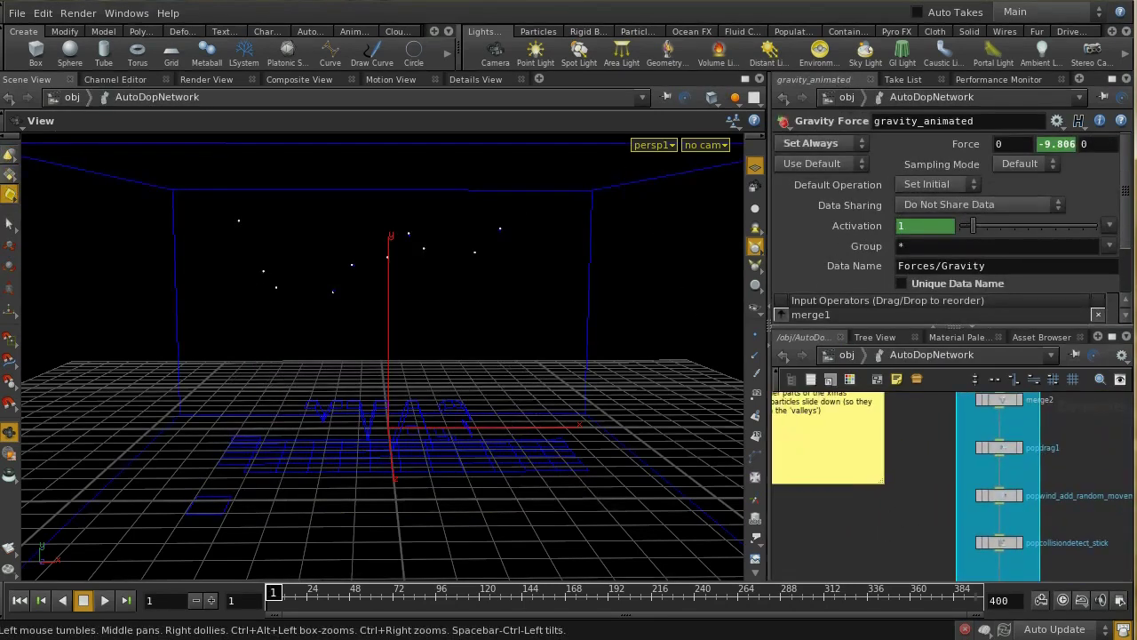
pyautogui.moveTo(1074, 464); pyautogui.dragTo(1031, 585, button='middle')
pyautogui.scroll(3, 1055, 485)
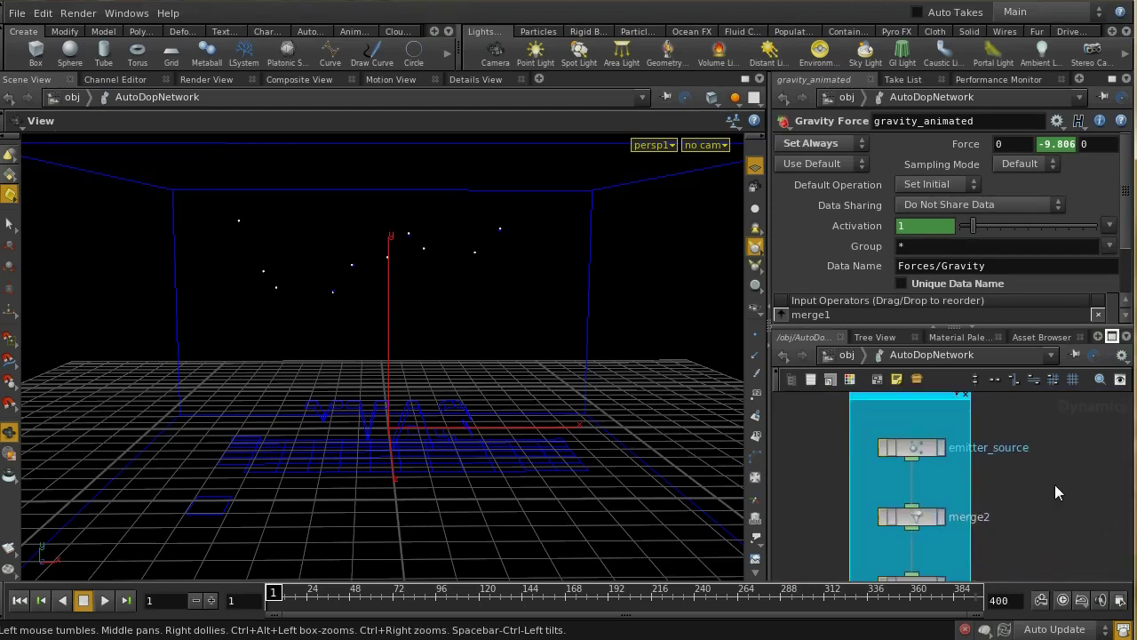
pyautogui.moveTo(1055, 484); pyautogui.dragTo(1062, 498, button='middle')
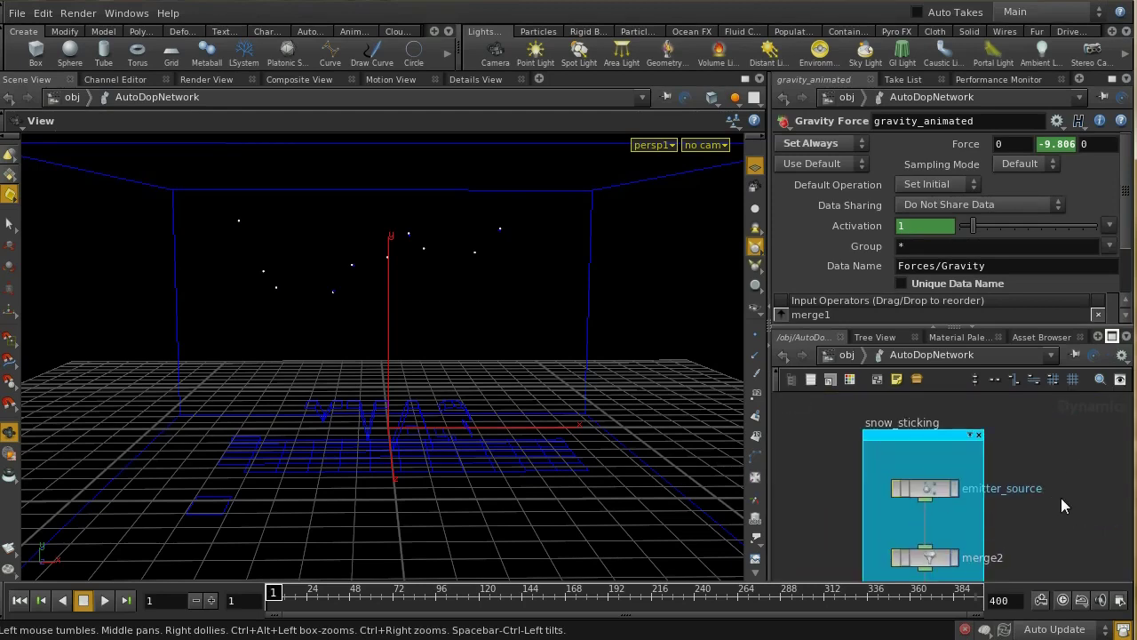
pyautogui.click(944, 488)
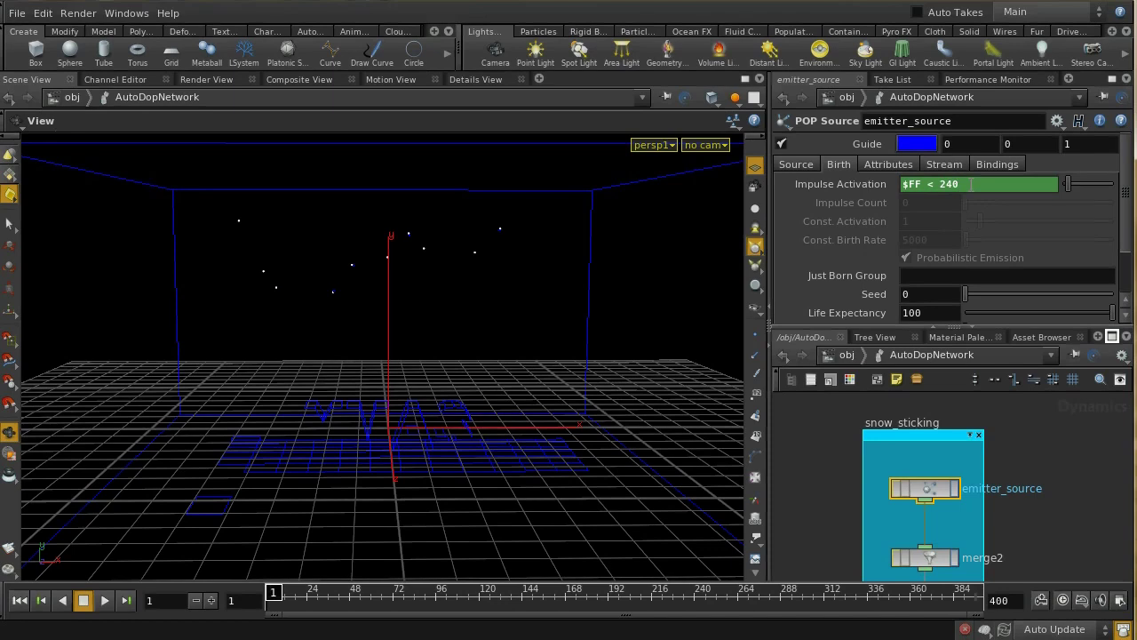
# Examine the emitter_source node's emission type and source settings, followed by its birth settings with the impulse activation expression
pyautogui.moveTo(1066, 429); pyautogui.dragTo(1124, 487, button='middle')
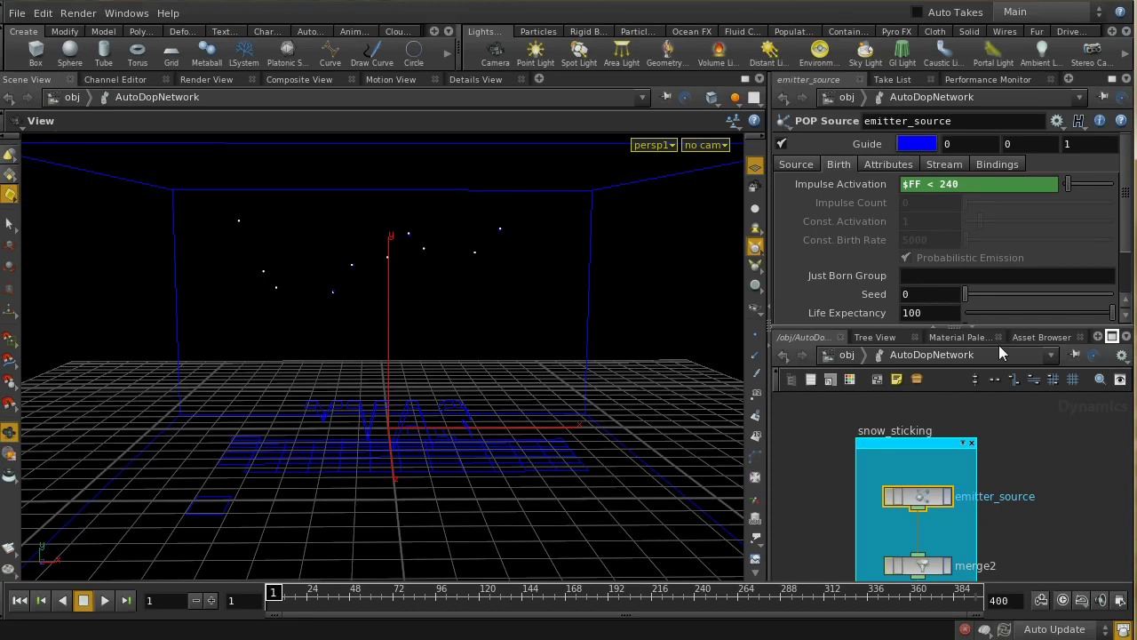
pyautogui.click(796, 164)
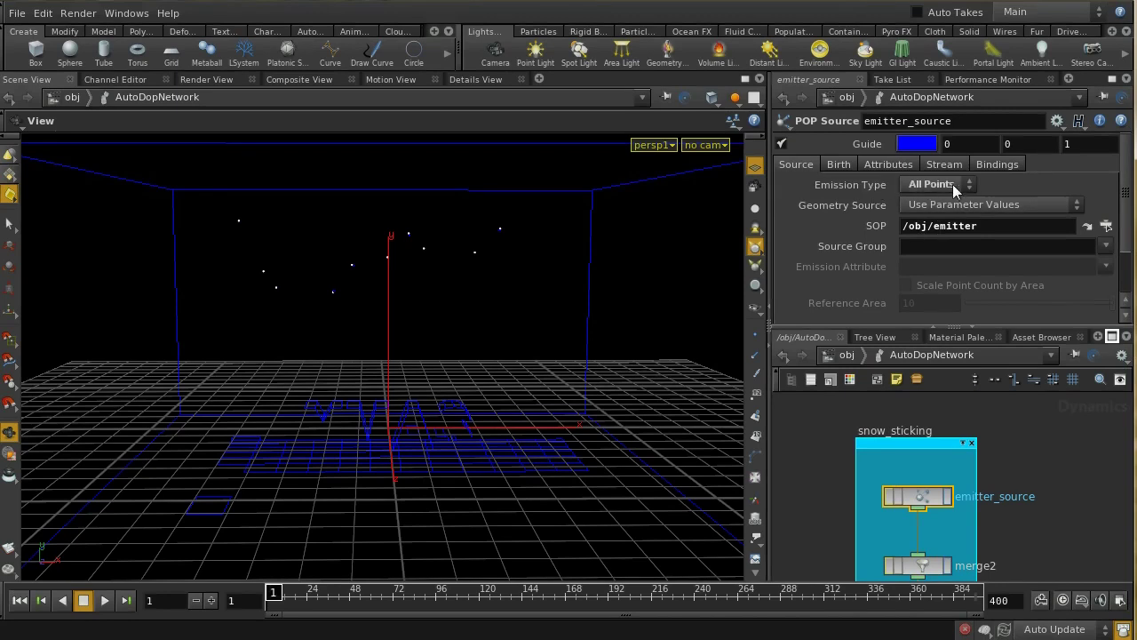
pyautogui.click(838, 165)
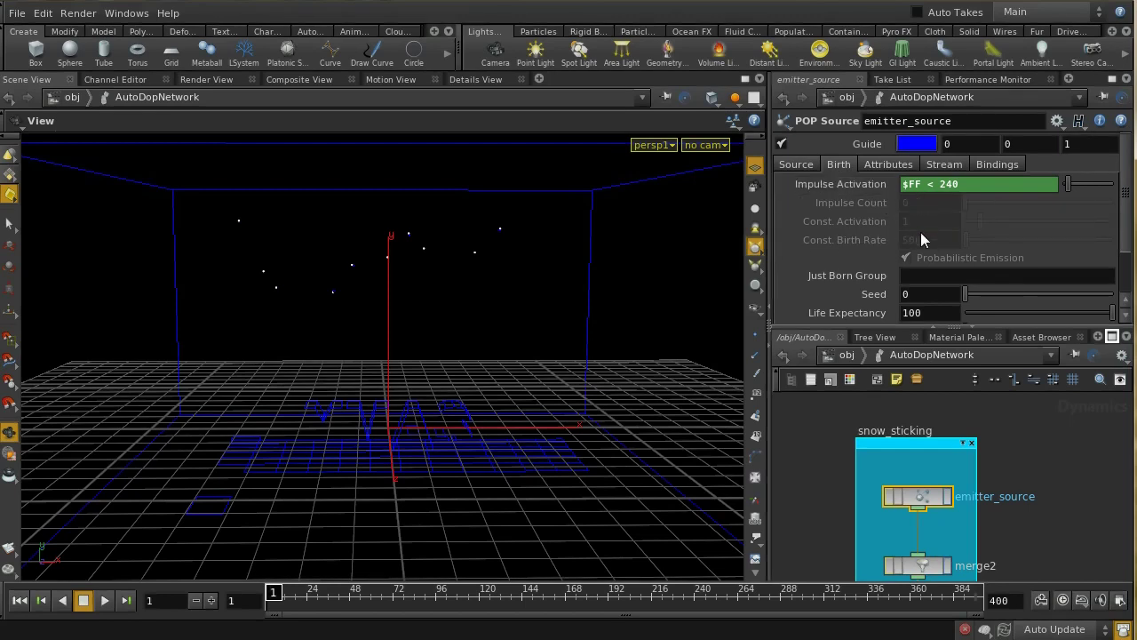
# Examine emitter_source's inherited attribute and velocity settings, followed by popdrag1's wind velocity and air resistance
pyautogui.click(901, 166)
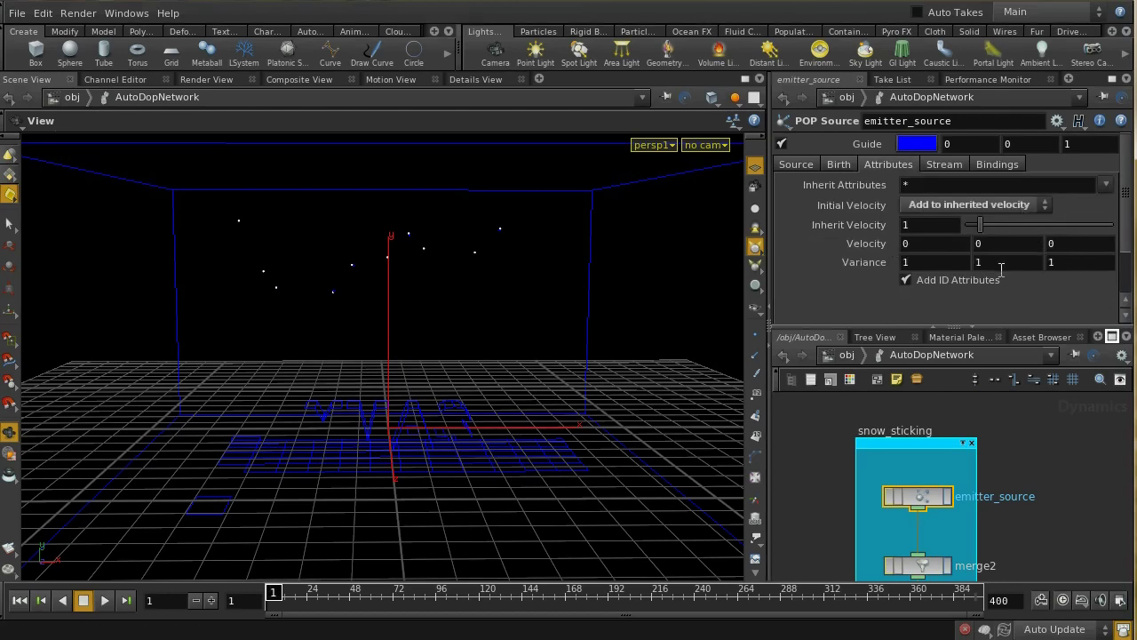
pyautogui.moveTo(1050, 542)
pyautogui.mouseDown(button='middle')
pyautogui.moveTo(1041, 477)
pyautogui.moveTo(1045, 522)
pyautogui.mouseUp(button='middle')
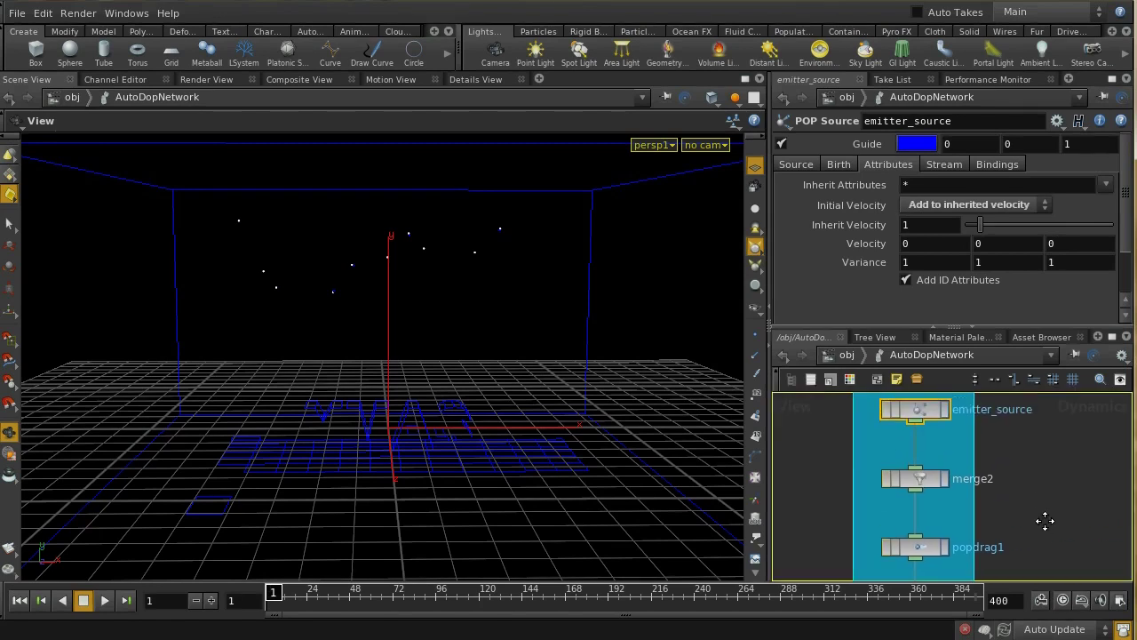
pyautogui.click(933, 548)
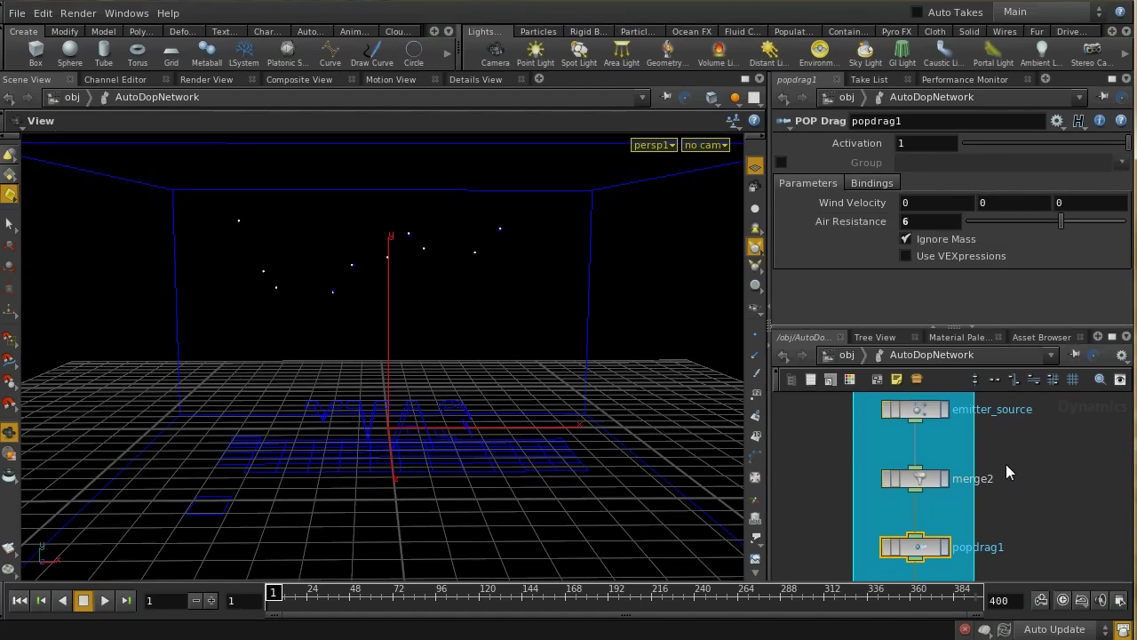
# Bypass gravity_animated, popwind_add_random_movement, both popcollisiondetect nodes and the poplimit node that kills escaping particles
pyautogui.moveTo(1024, 516); pyautogui.dragTo(1022, 462, button='middle')
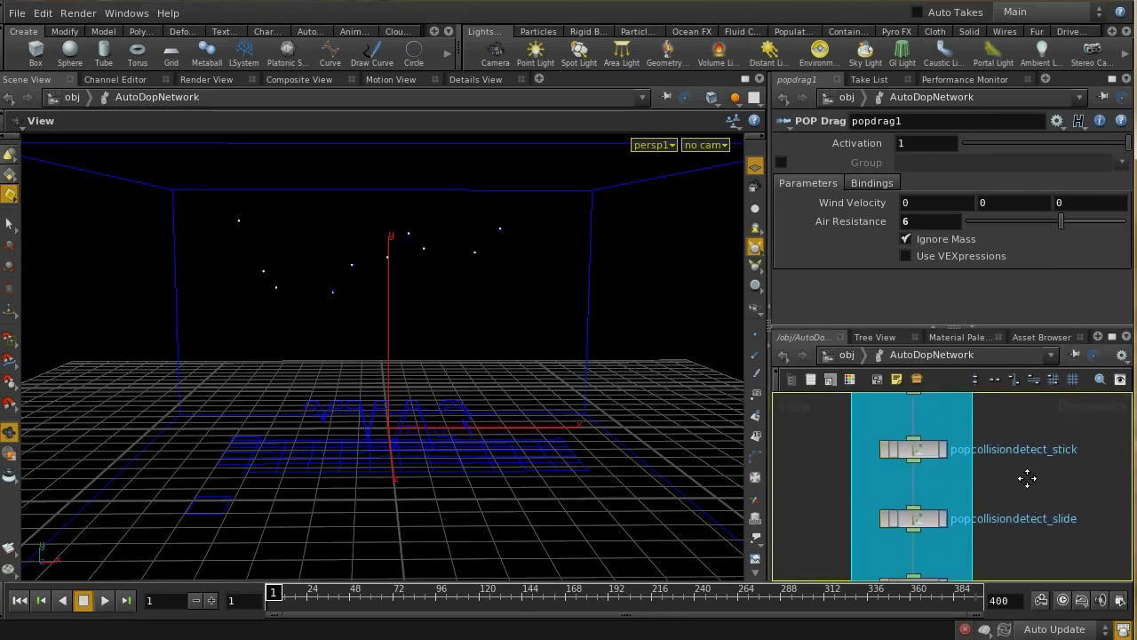
pyautogui.moveTo(1022, 542); pyautogui.dragTo(1023, 484, button='middle')
pyautogui.moveTo(1022, 537); pyautogui.dragTo(1022, 471, button='middle')
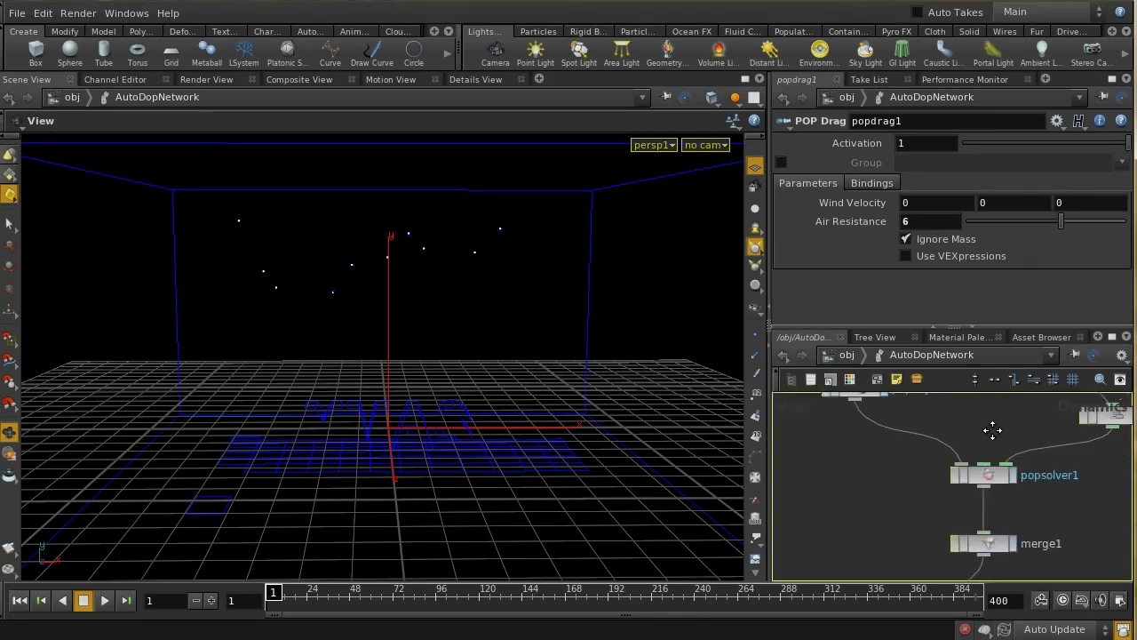
pyautogui.moveTo(1030, 577); pyautogui.dragTo(1028, 508, button='middle')
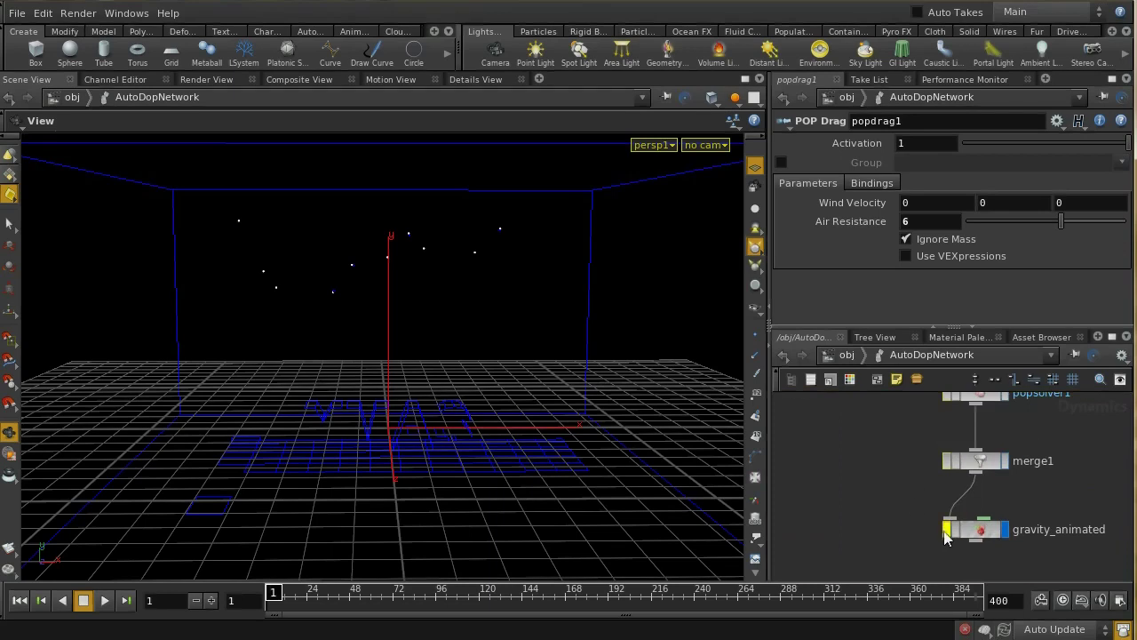
pyautogui.moveTo(947, 533); pyautogui.dragTo(986, 568, button='middle')
pyautogui.moveTo(998, 483); pyautogui.dragTo(1022, 568, button='middle')
pyautogui.moveTo(1031, 426); pyautogui.dragTo(1053, 458, button='middle')
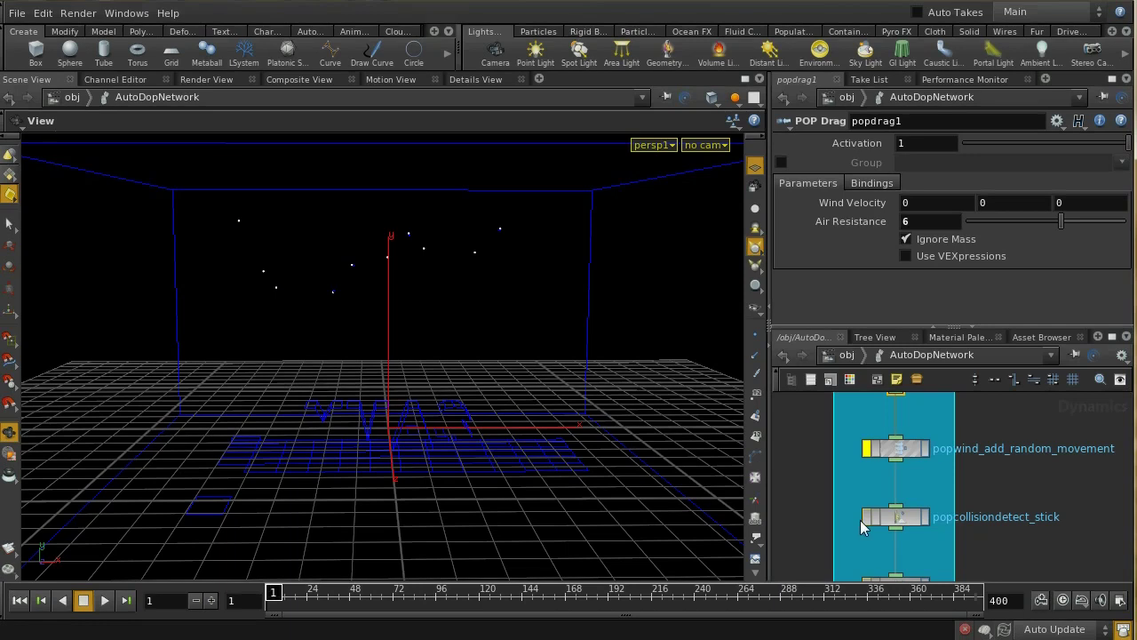
pyautogui.moveTo(880, 578); pyautogui.dragTo(900, 429, button='middle')
pyautogui.click(874, 503)
pyautogui.click(899, 497)
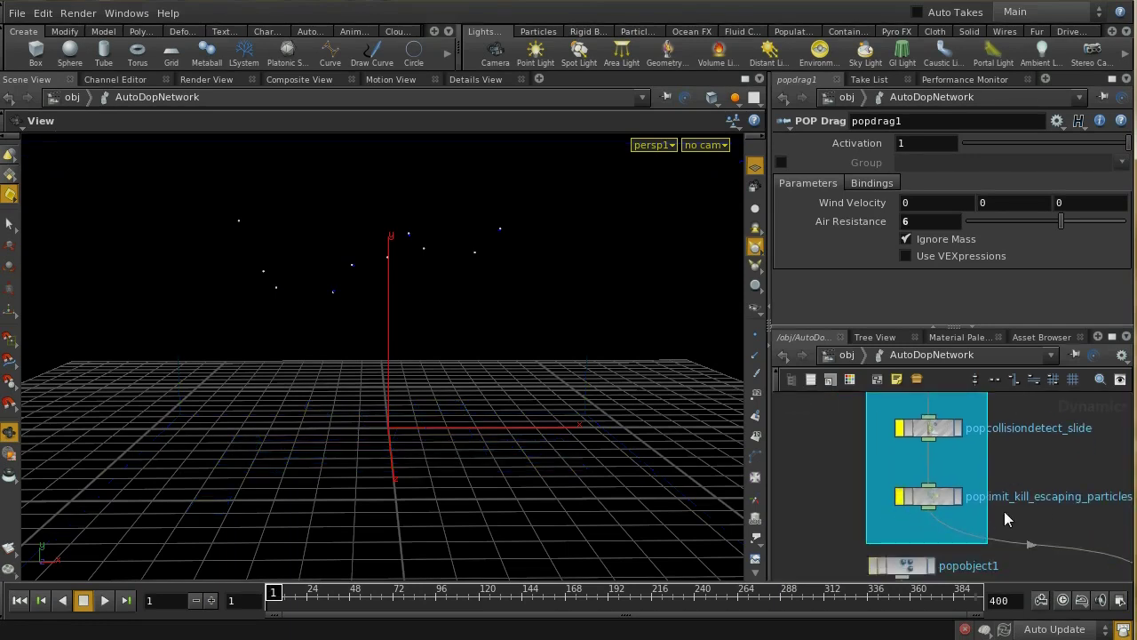
# Play the simulation with the force, collision and limit nodes bypassed, and return to frame 1
pyautogui.click(104, 601)
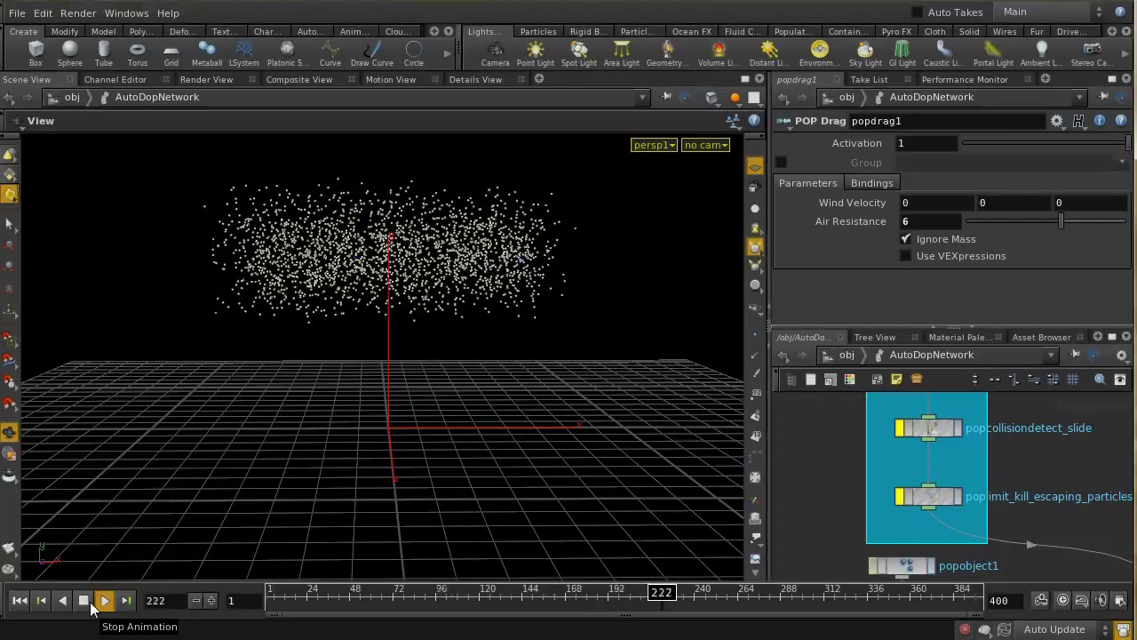
pyautogui.click(83, 601)
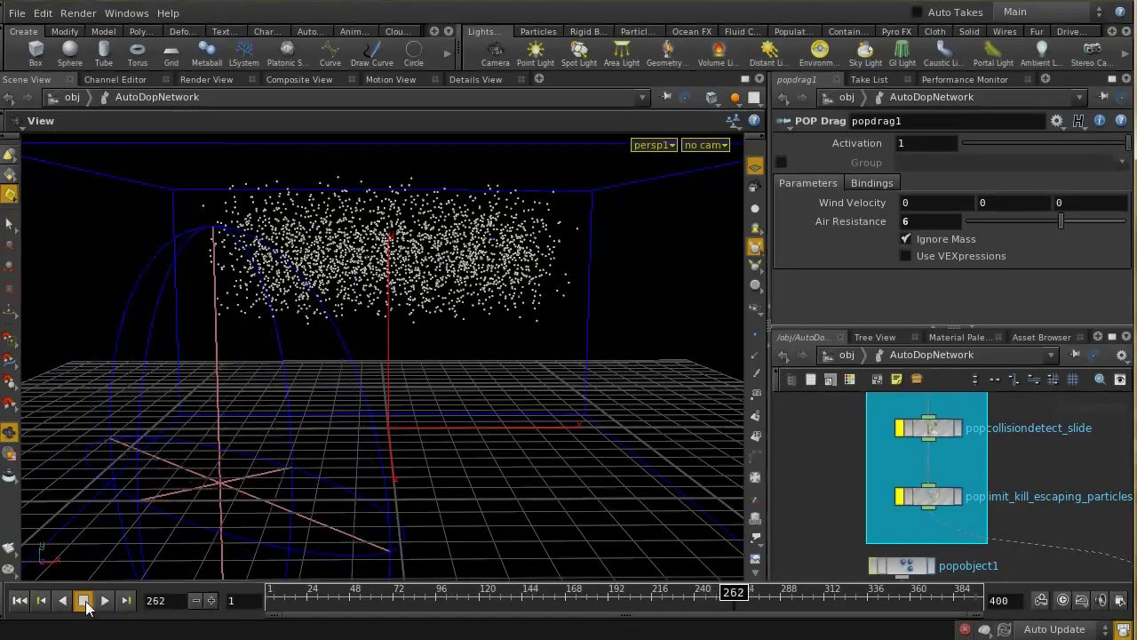
pyautogui.click(30, 602)
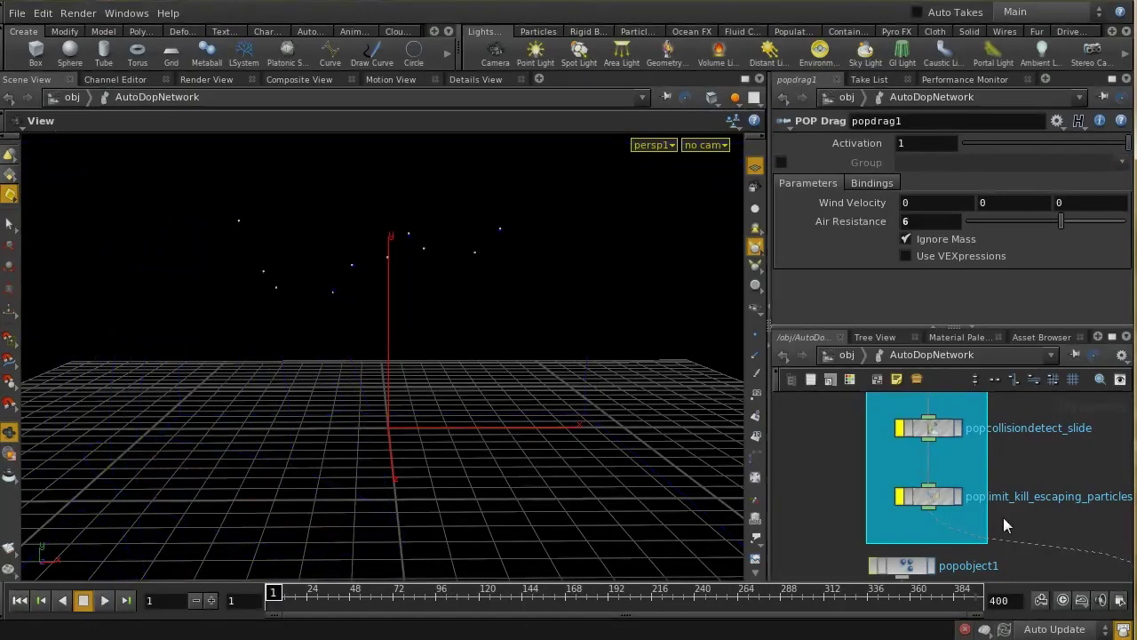
# Re-enable the gravity_animated node, play the simulation to check the particles' motion, and return to frame 1
pyautogui.moveTo(1041, 498); pyautogui.dragTo(985, 459, button='middle')
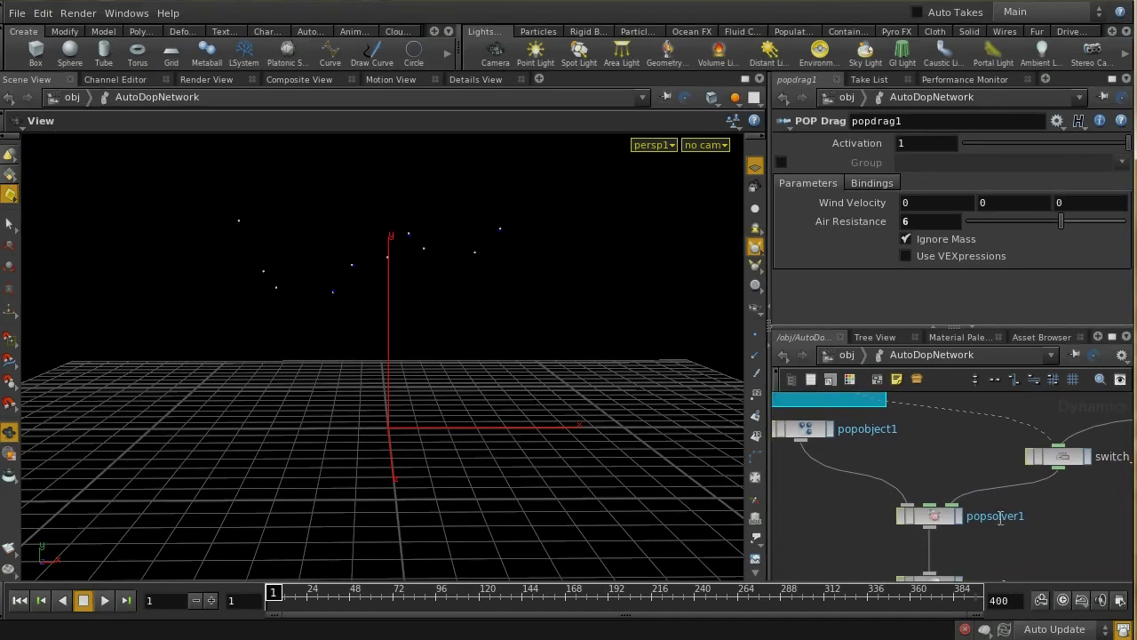
pyautogui.moveTo(1017, 540); pyautogui.dragTo(1015, 514, button='middle')
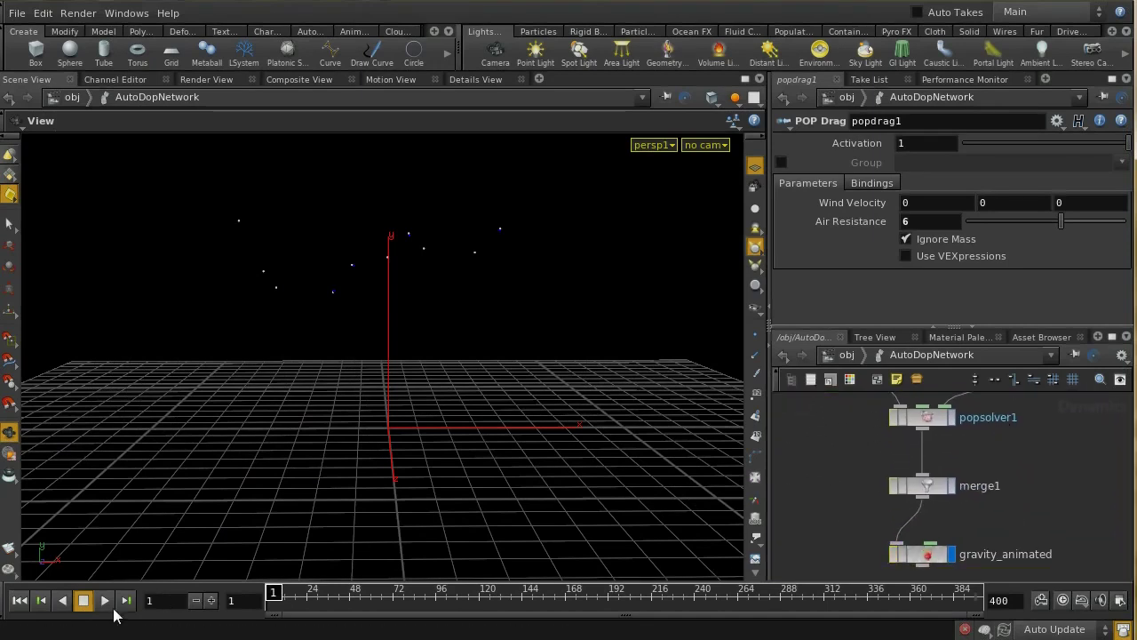
pyautogui.click(105, 602)
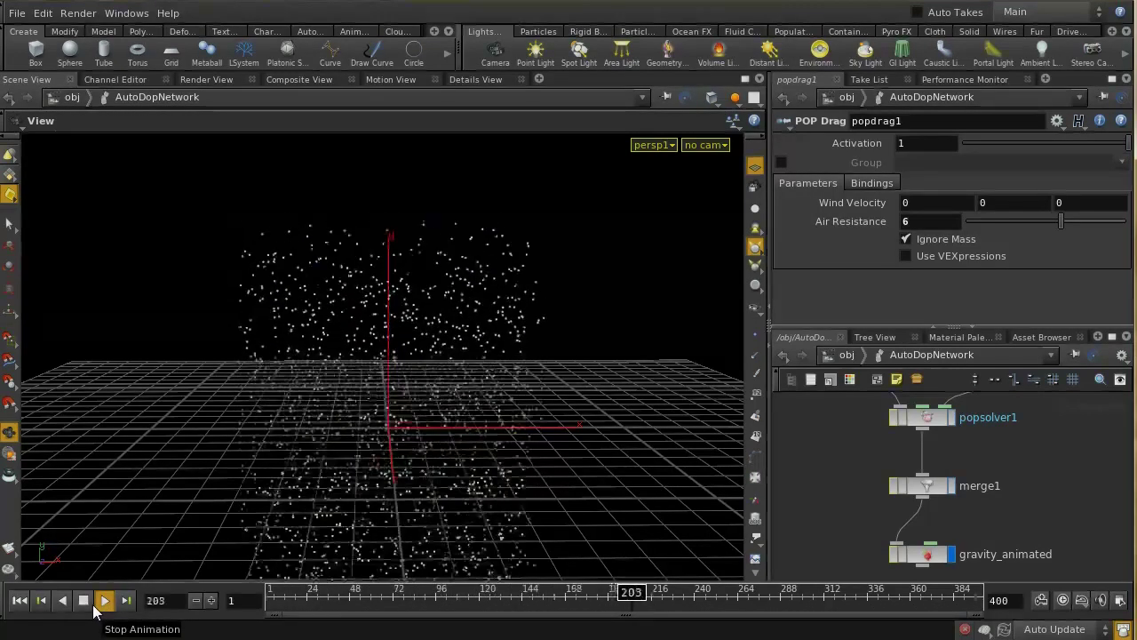
pyautogui.click(84, 601)
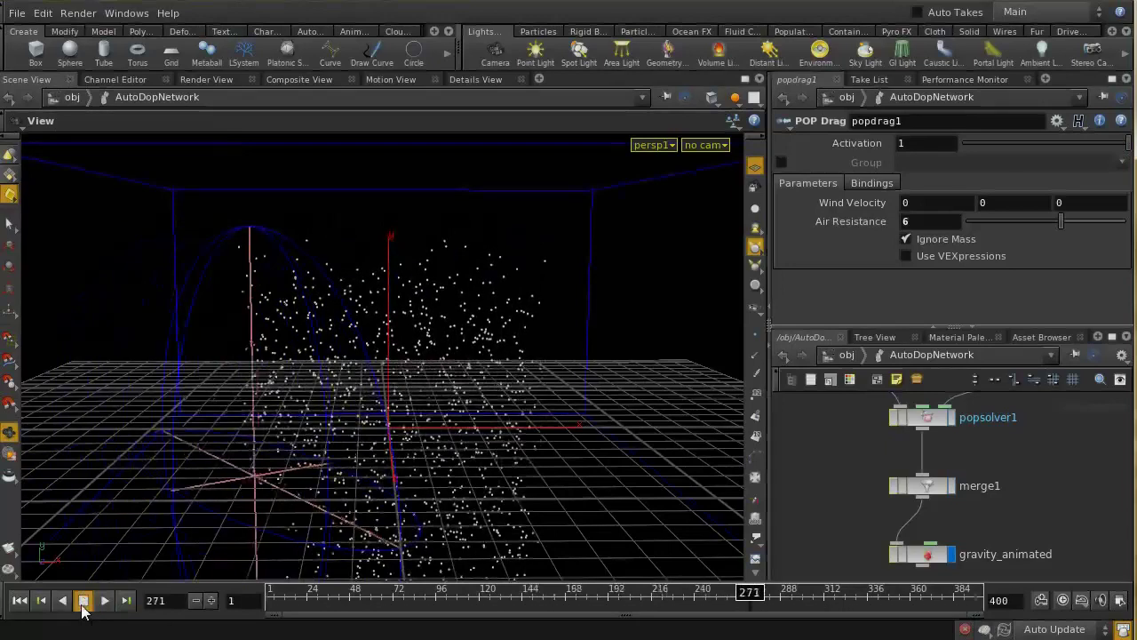
pyautogui.click(19, 601)
# Select popwind_add_random_movement and examine its wind velocity, amplitude, swirl and turbulence noise settings
pyautogui.moveTo(951, 393); pyautogui.dragTo(1042, 547, button='middle')
pyautogui.scroll(5, 937, 474)
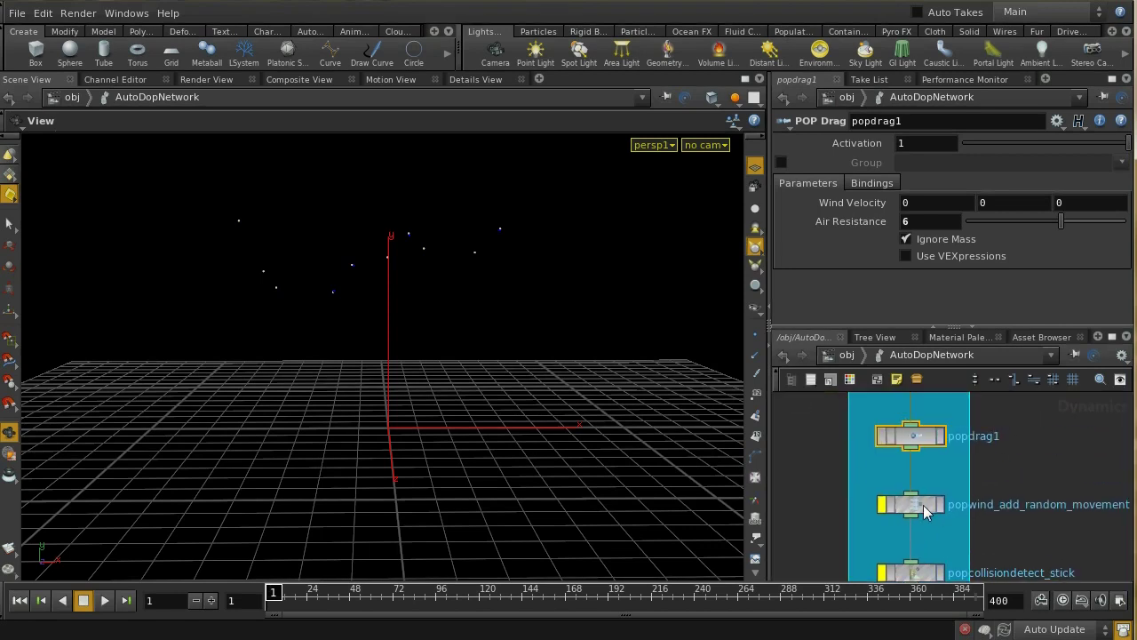
pyautogui.click(923, 505)
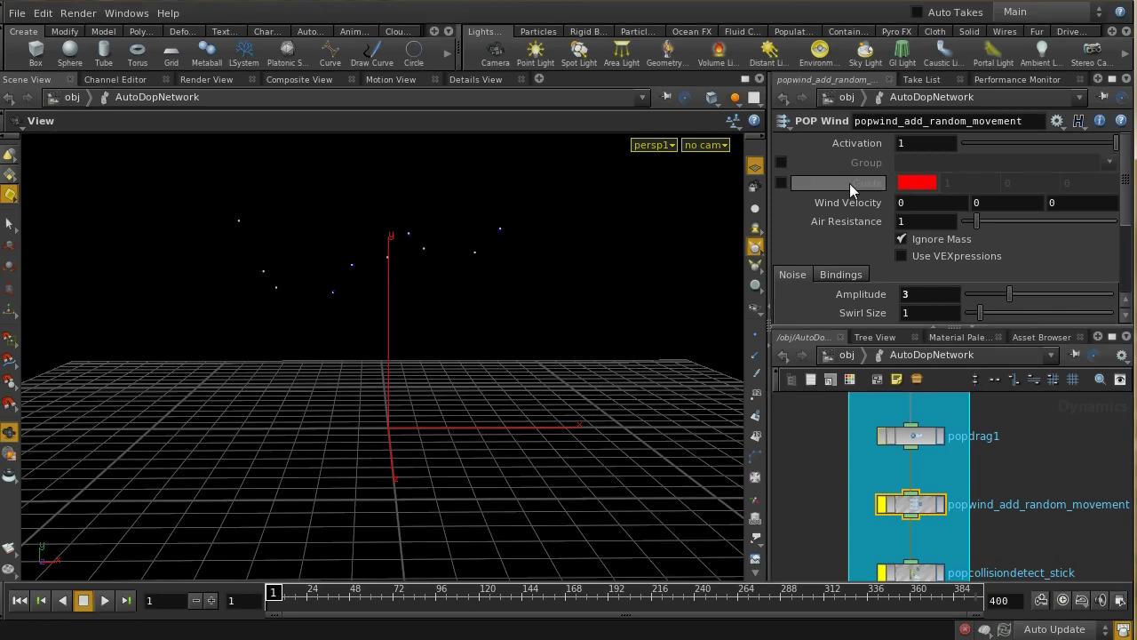
pyautogui.moveTo(1127, 218); pyautogui.dragTo(1135, 285)
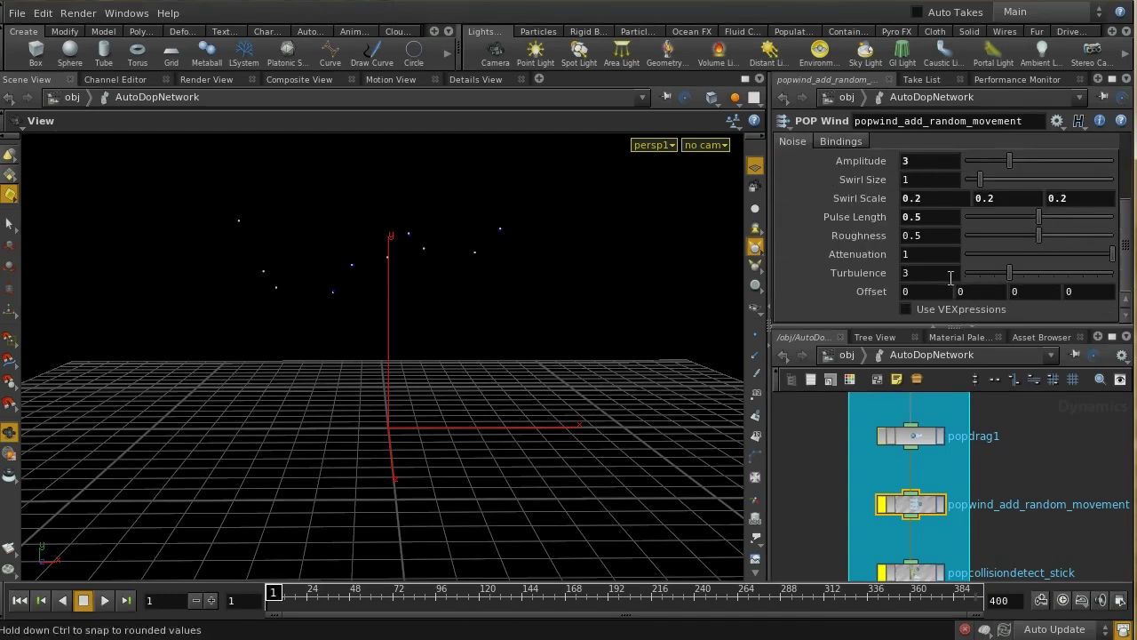
pyautogui.moveTo(1125, 253); pyautogui.dragTo(1132, 208)
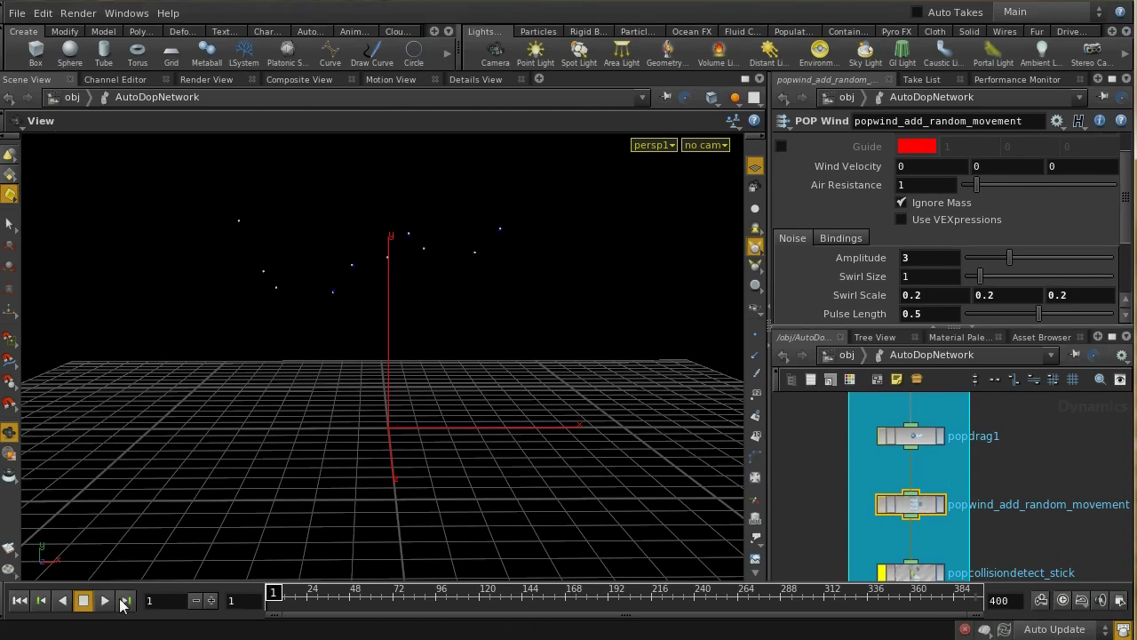
# Re-enable popwind_add_random_movement, play the simulation to check the random wind movement, and return to frame 1
pyautogui.click(105, 601)
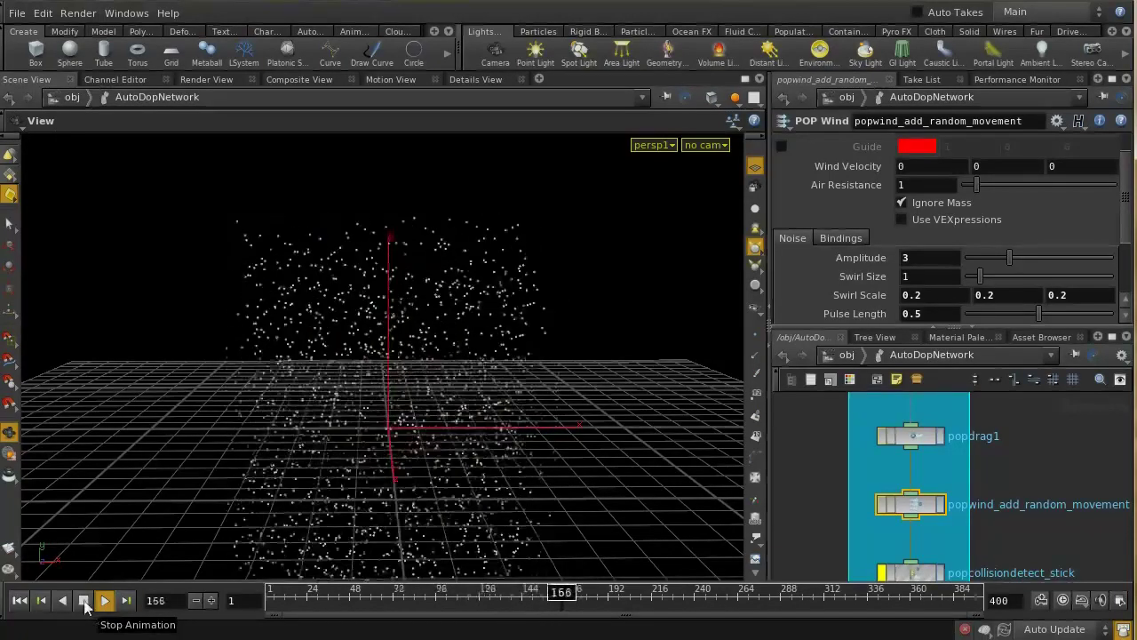
pyautogui.click(84, 600)
pyautogui.click(19, 601)
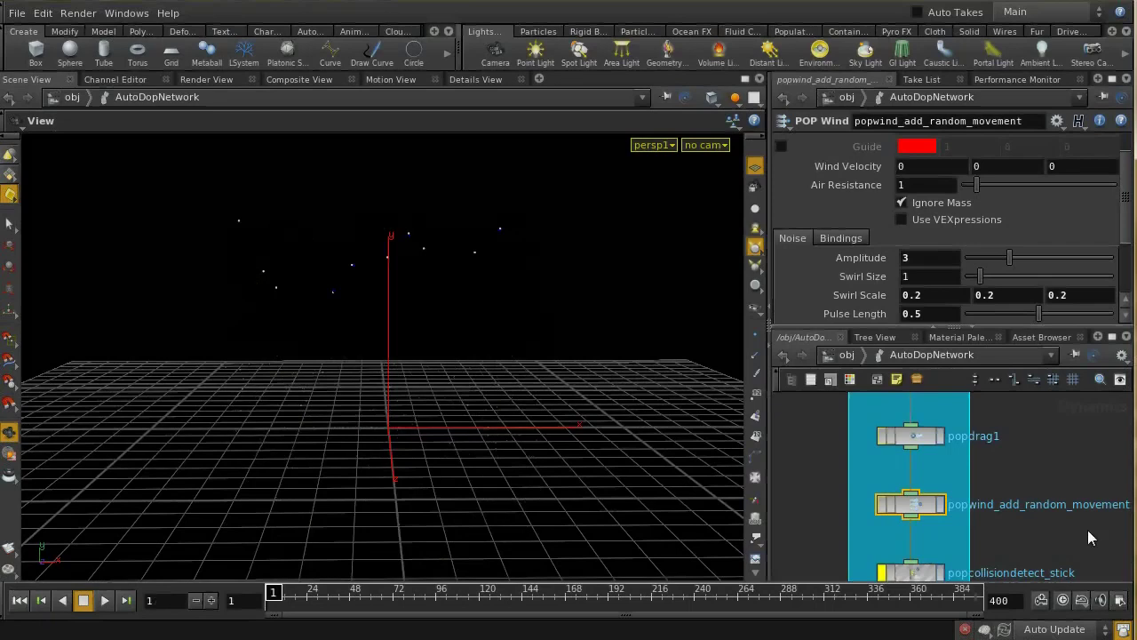
# Go back to the object level and open the surfaces_of_xmas_to_stick_to geometry network
pyautogui.scroll(-3, 1075, 531)
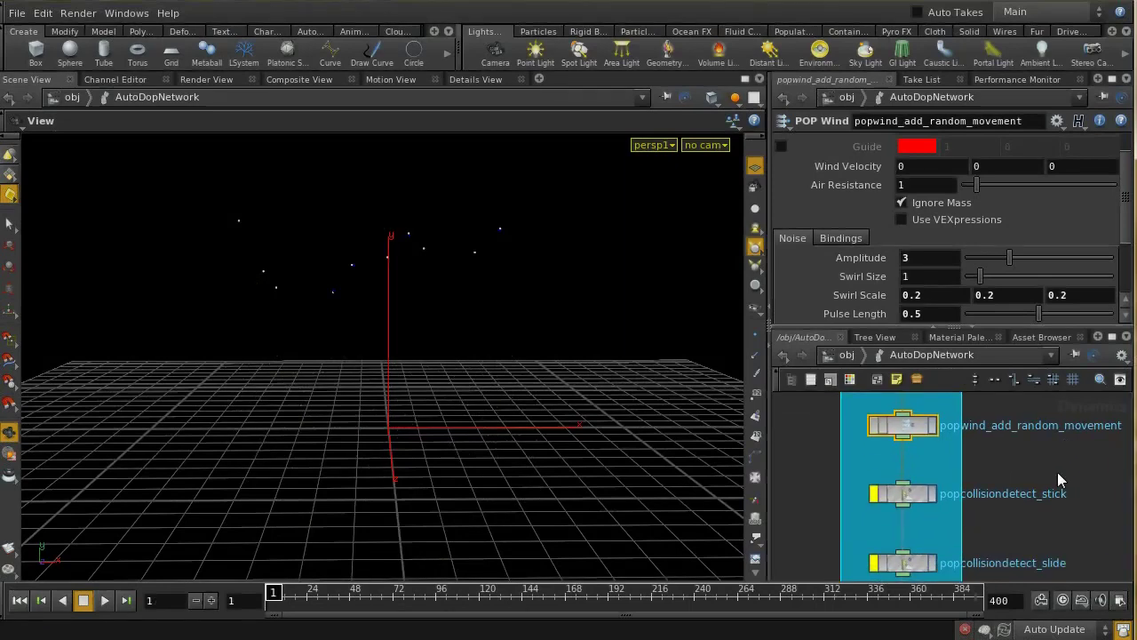
pyautogui.click(846, 358)
pyautogui.scroll(2, 850, 547)
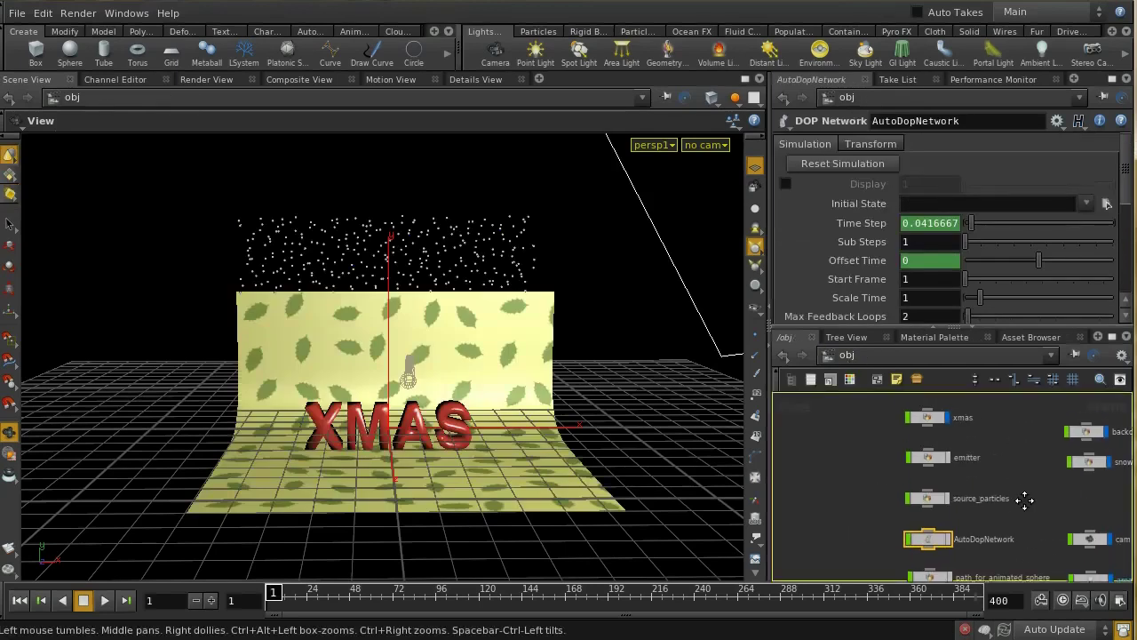
pyautogui.doubleClick(939, 459)
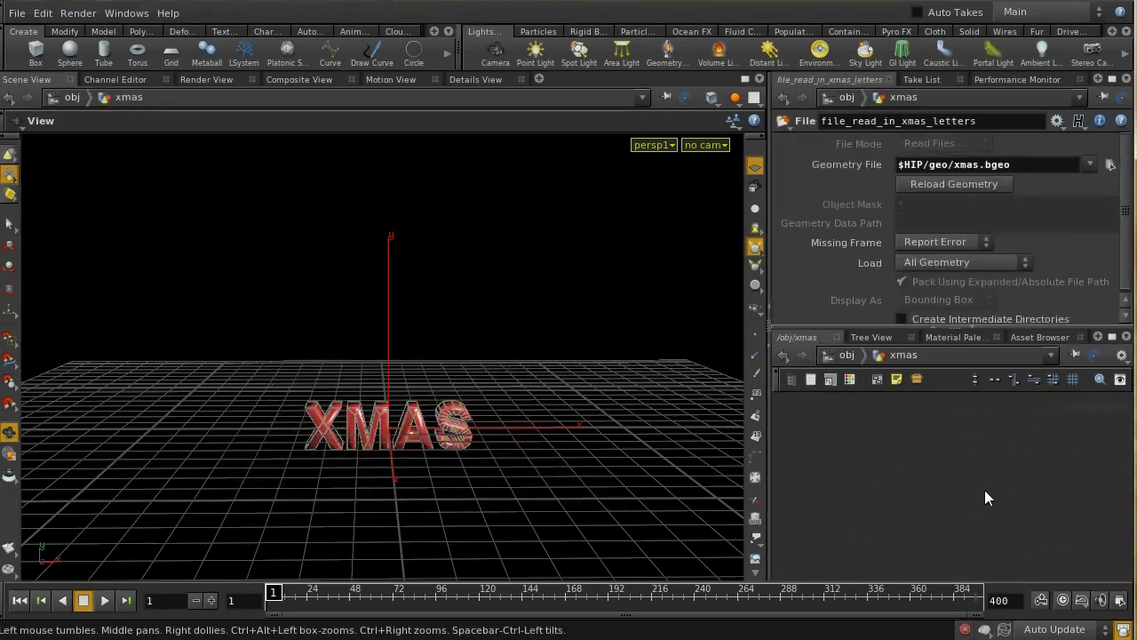
pyautogui.click(851, 356)
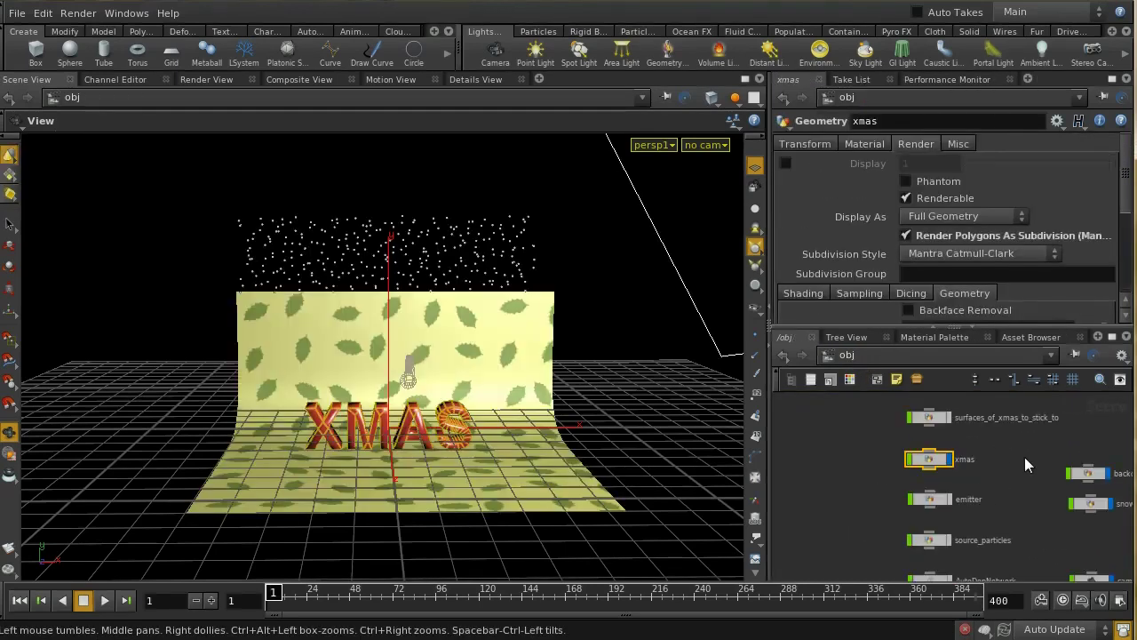
pyautogui.doubleClick(914, 449)
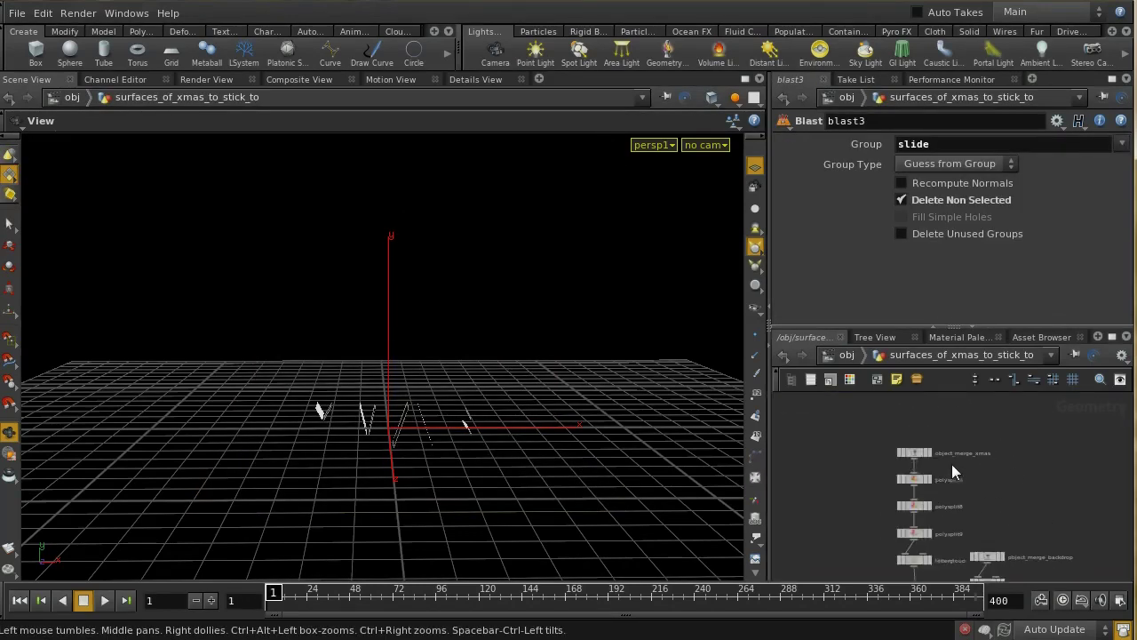
# Display and select object_merge_xmas, and view the merged XMAS letters from closer up
pyautogui.scroll(3, 952, 464)
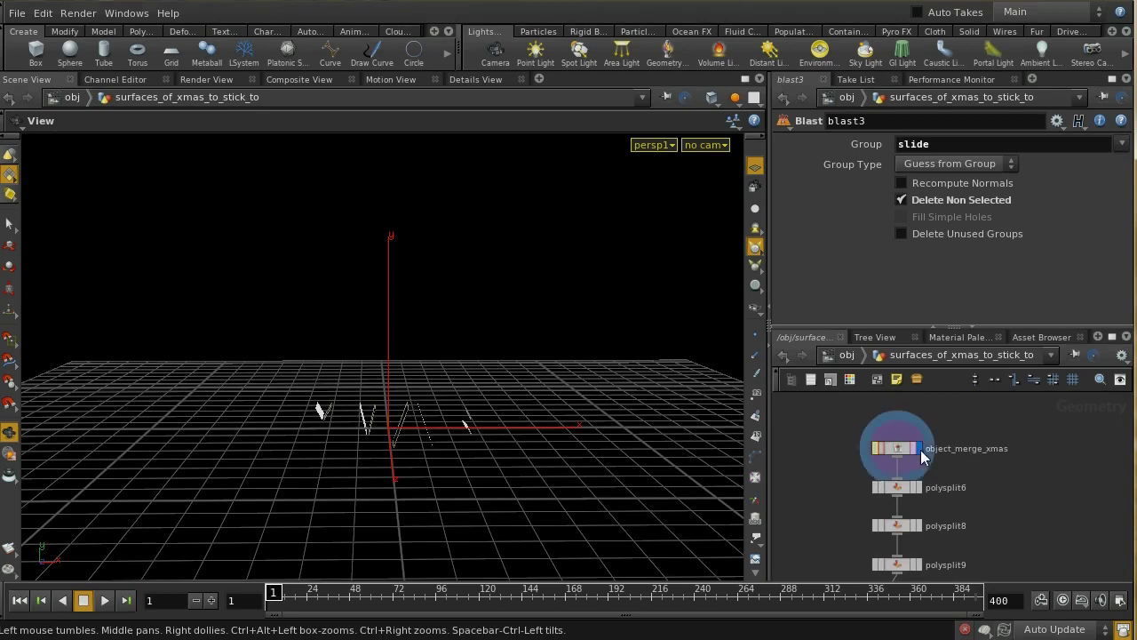
pyautogui.click(918, 449)
pyautogui.click(899, 450)
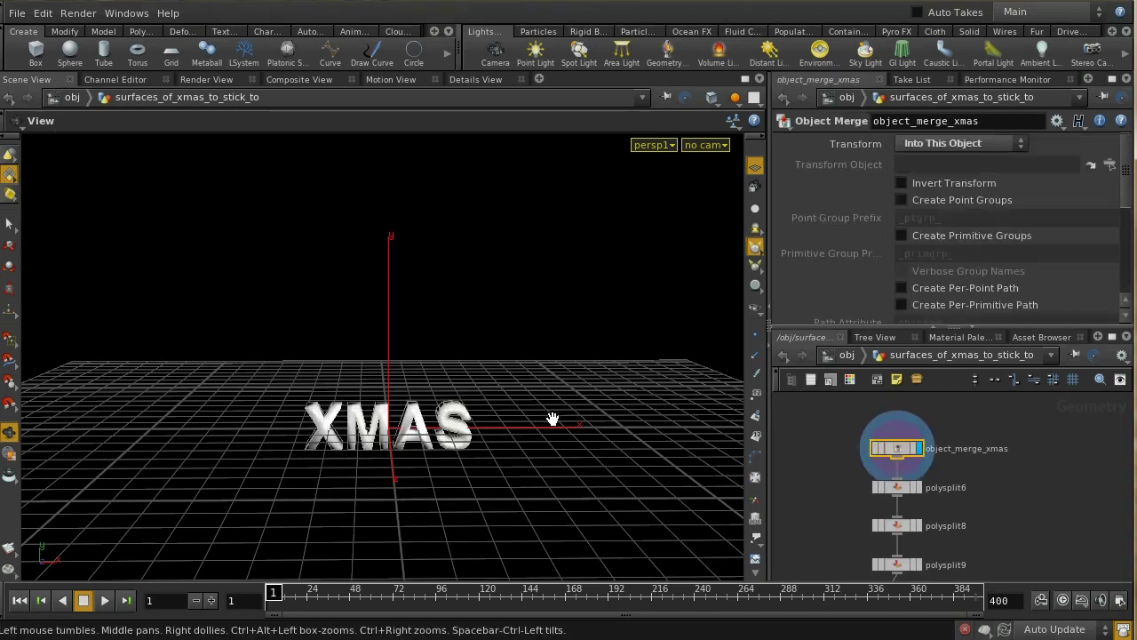
pyautogui.scroll(5, 551, 418)
pyautogui.moveTo(550, 419); pyautogui.dragTo(579, 472)
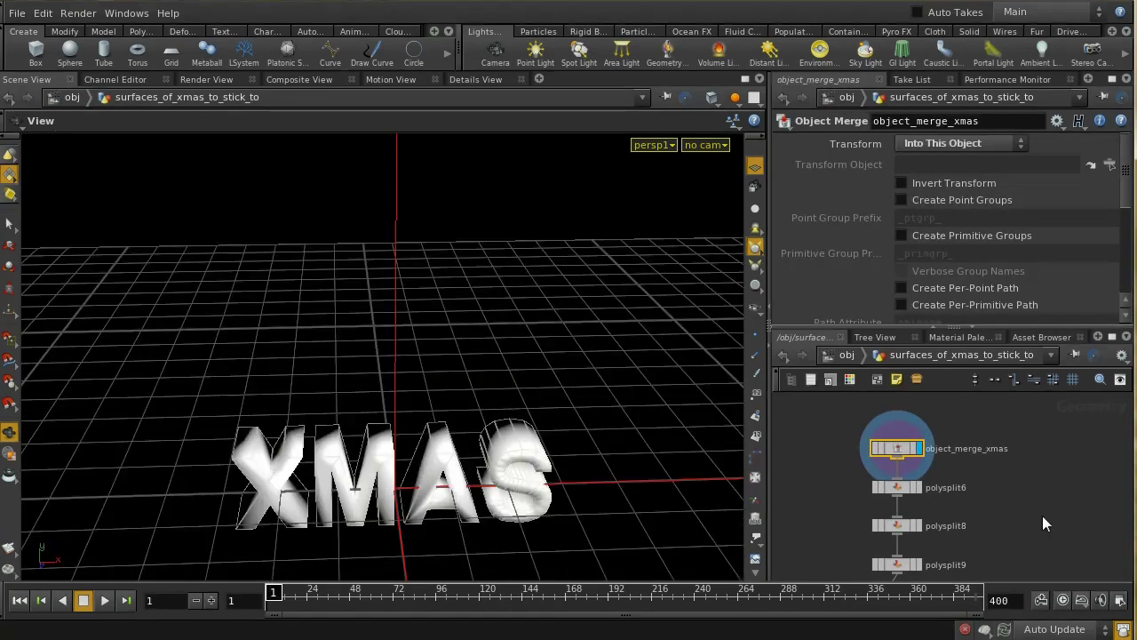
# Display and select the lettergroup node, and inspect the grouped primitives on top of the XMAS letters
pyautogui.moveTo(1049, 544); pyautogui.dragTo(1036, 450, button='middle')
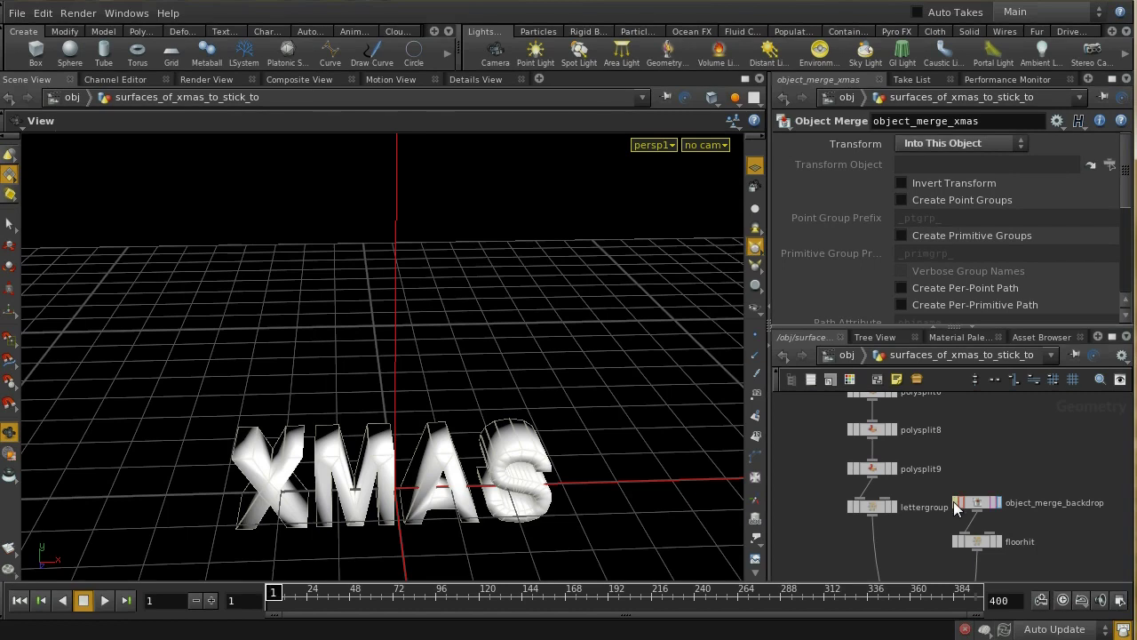
pyautogui.click(894, 509)
pyautogui.click(875, 509)
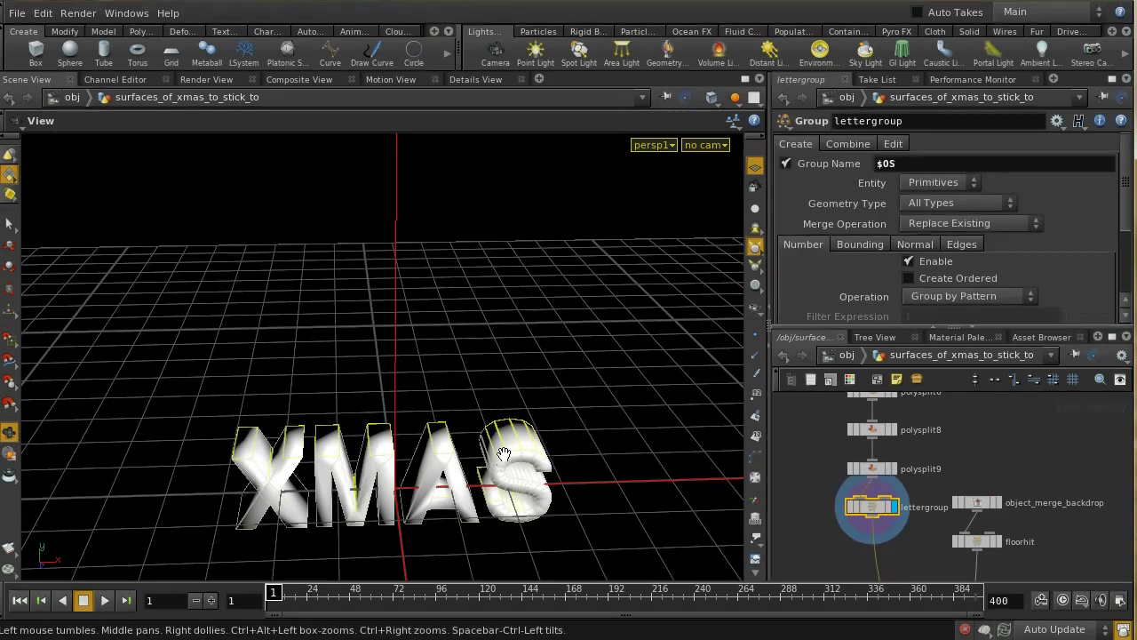
pyautogui.moveTo(503, 454); pyautogui.dragTo(509, 494)
pyautogui.scroll(6, 509, 494)
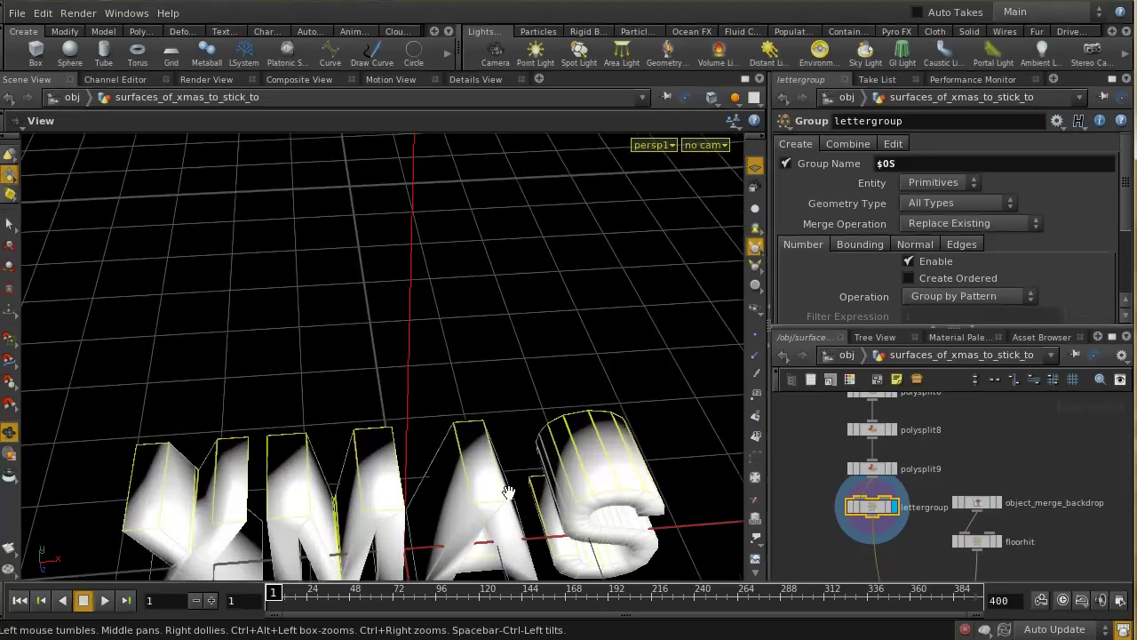
pyautogui.moveTo(500, 498); pyautogui.dragTo(578, 332, button='middle')
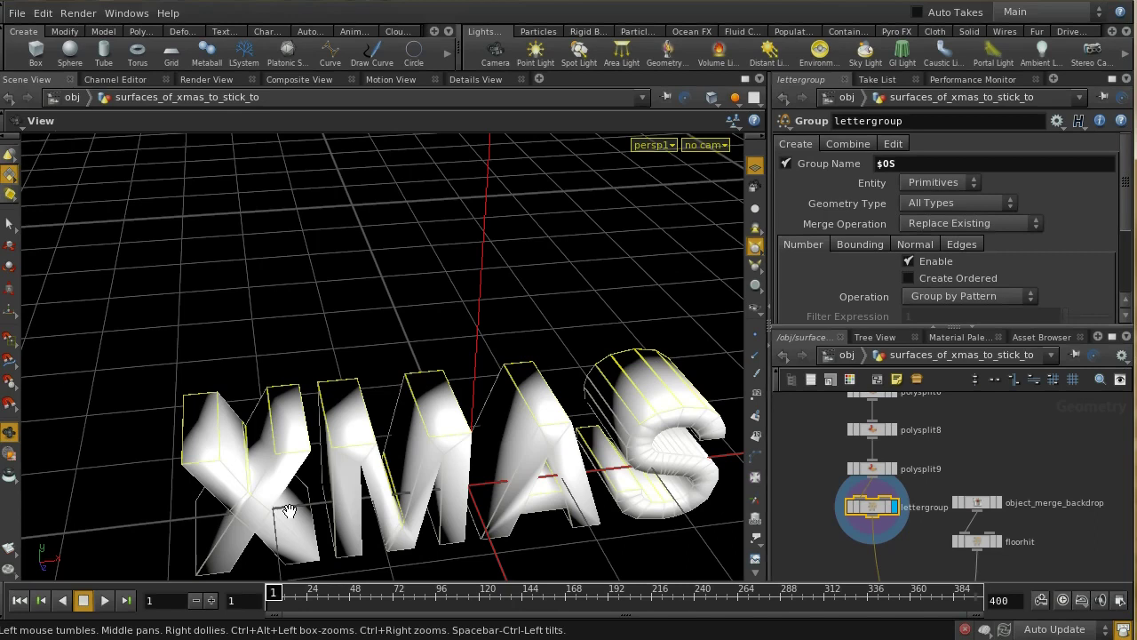
pyautogui.scroll(-3, 943, 547)
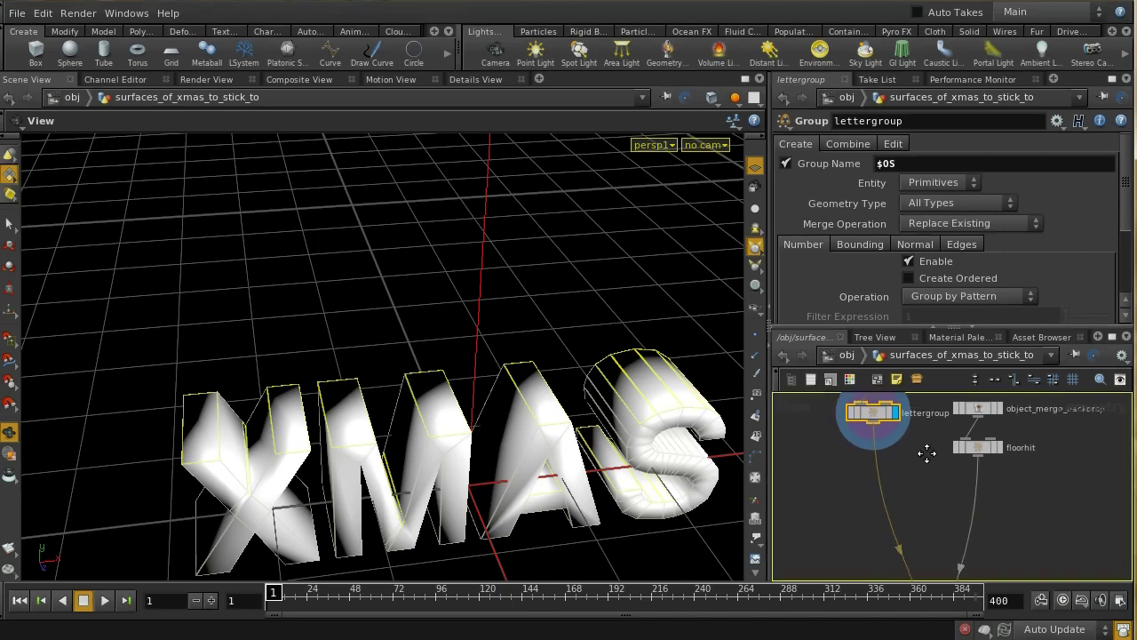
pyautogui.scroll(-2, 937, 524)
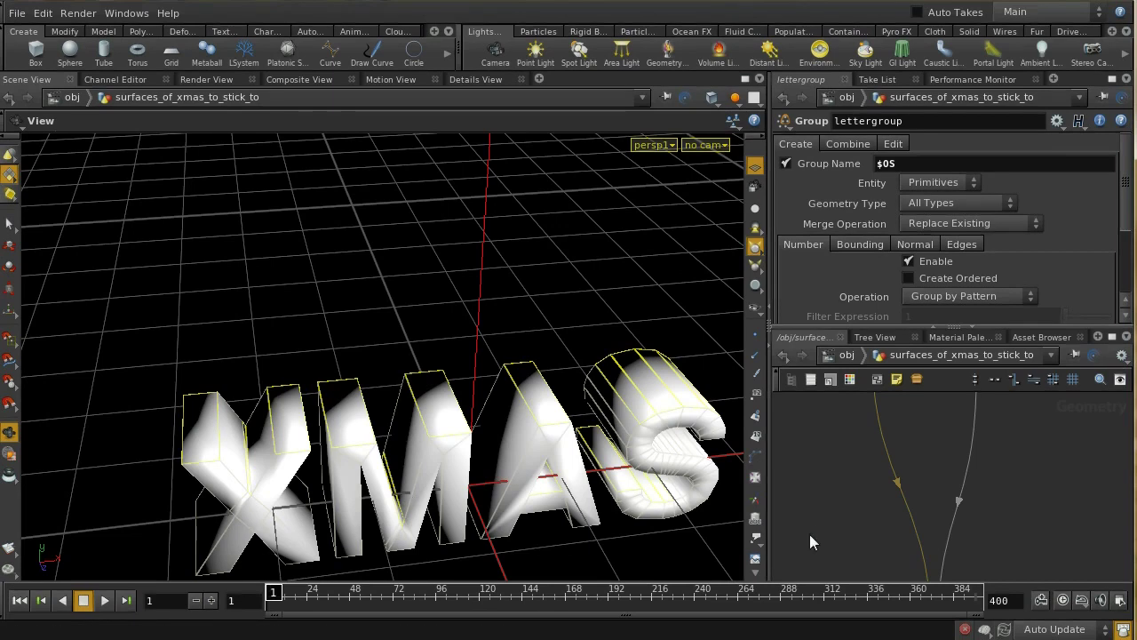
# Check the floorhit group settings, and select and display object_merge_backdrop to view the merged backdrop
pyautogui.moveTo(1008, 540)
pyautogui.mouseDown(button='middle')
pyautogui.moveTo(990, 444)
pyautogui.moveTo(997, 554)
pyautogui.moveTo(1021, 543)
pyautogui.mouseUp(button='middle')
pyautogui.moveTo(1026, 476); pyautogui.dragTo(1000, 571, button='middle')
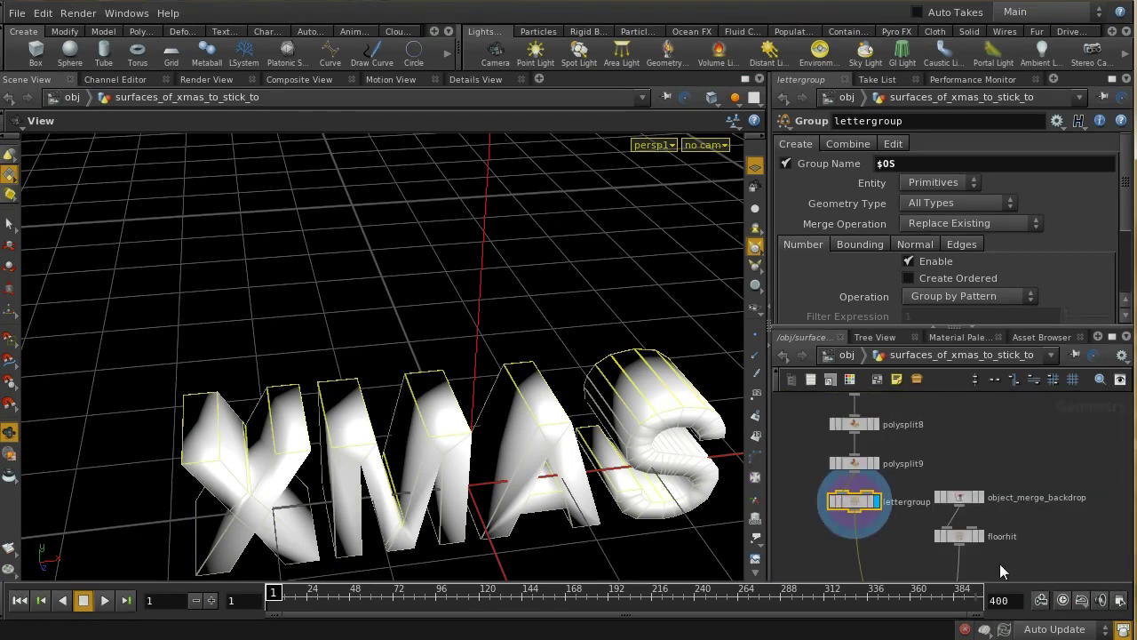
pyautogui.click(961, 535)
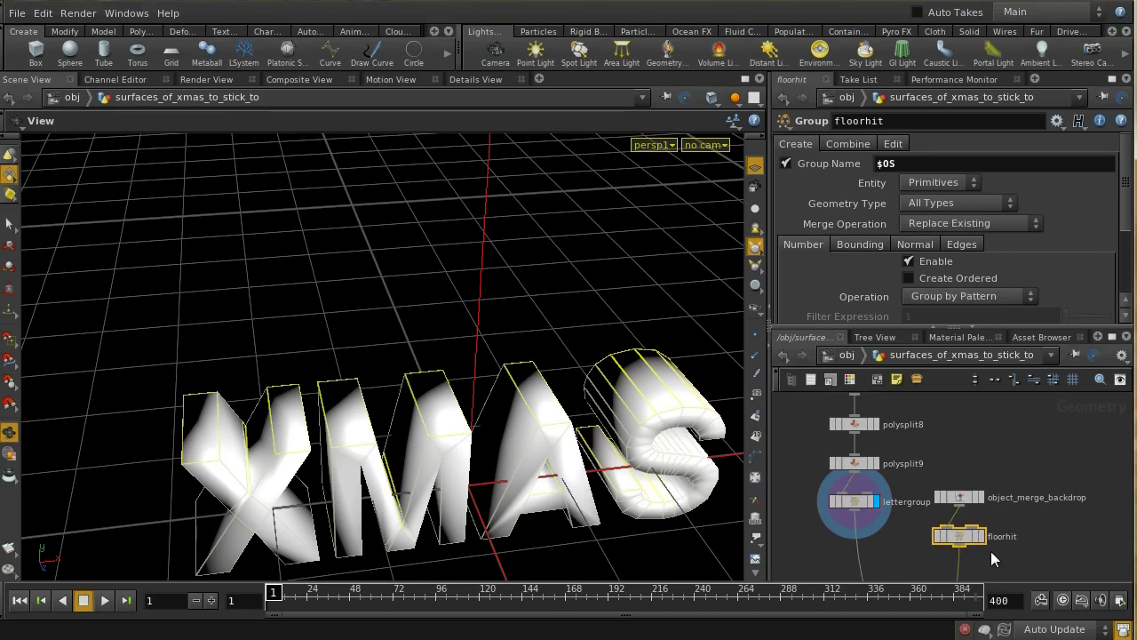
pyautogui.click(973, 498)
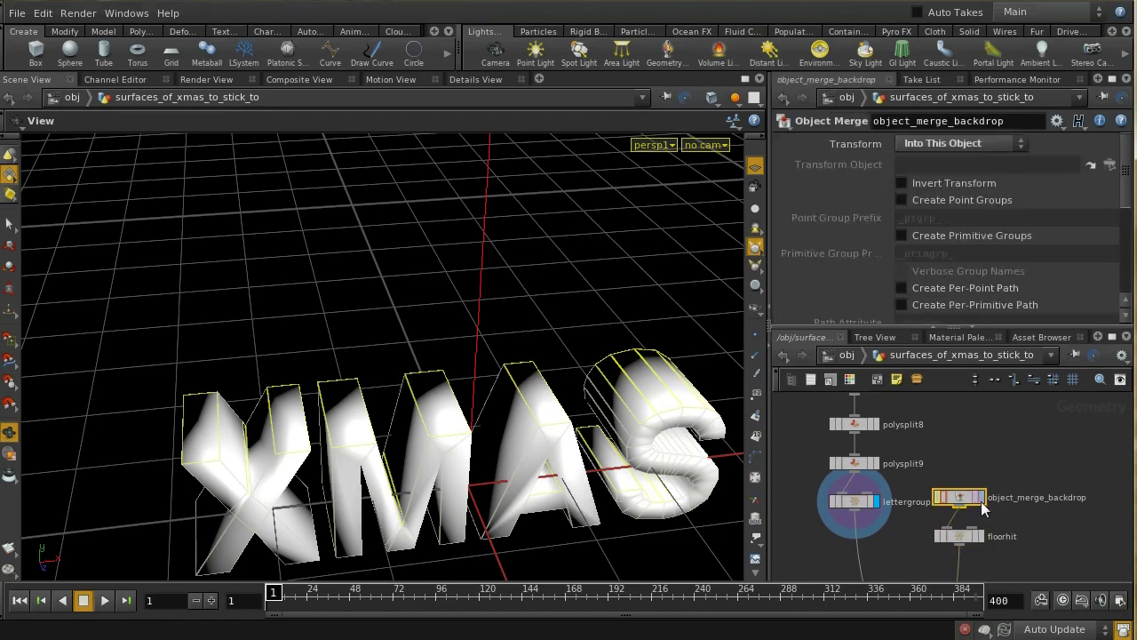
pyautogui.click(981, 497)
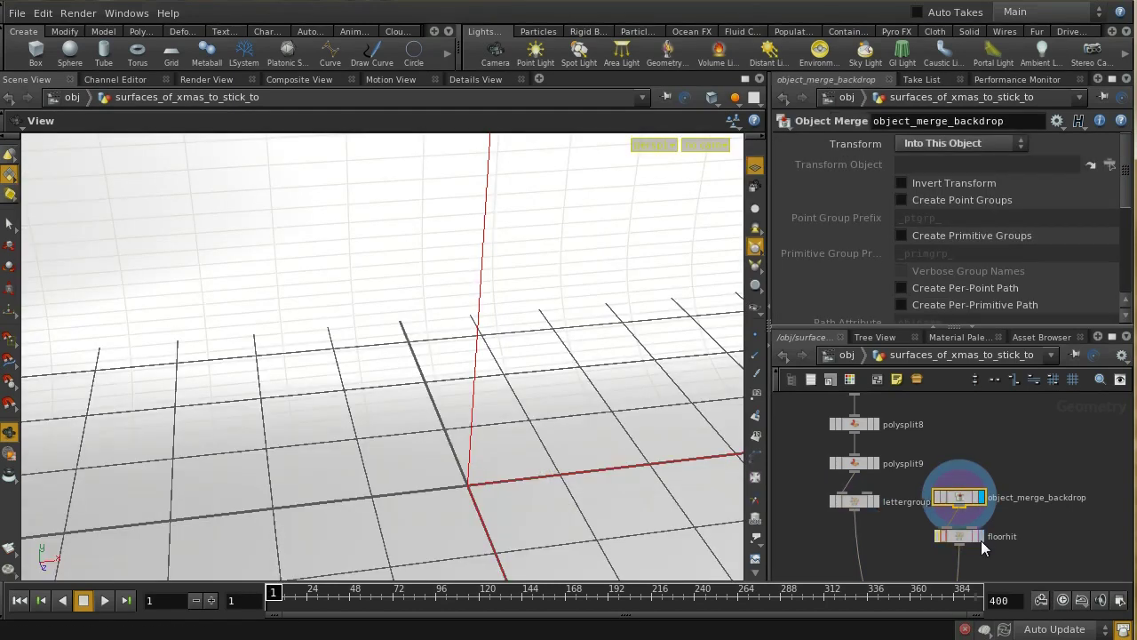
# Display and select the floorhit node, and hide the reference grid to see the grouped floor primitives clearly
pyautogui.click(980, 538)
pyautogui.click(960, 538)
pyautogui.moveTo(1001, 561); pyautogui.dragTo(997, 491, button='middle')
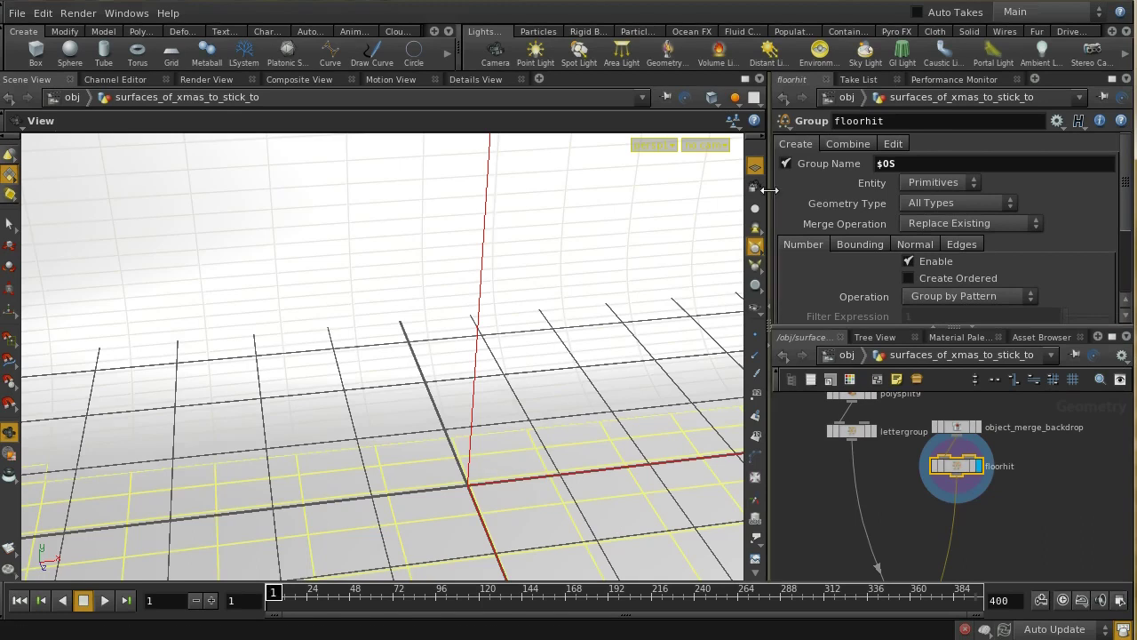
pyautogui.click(755, 167)
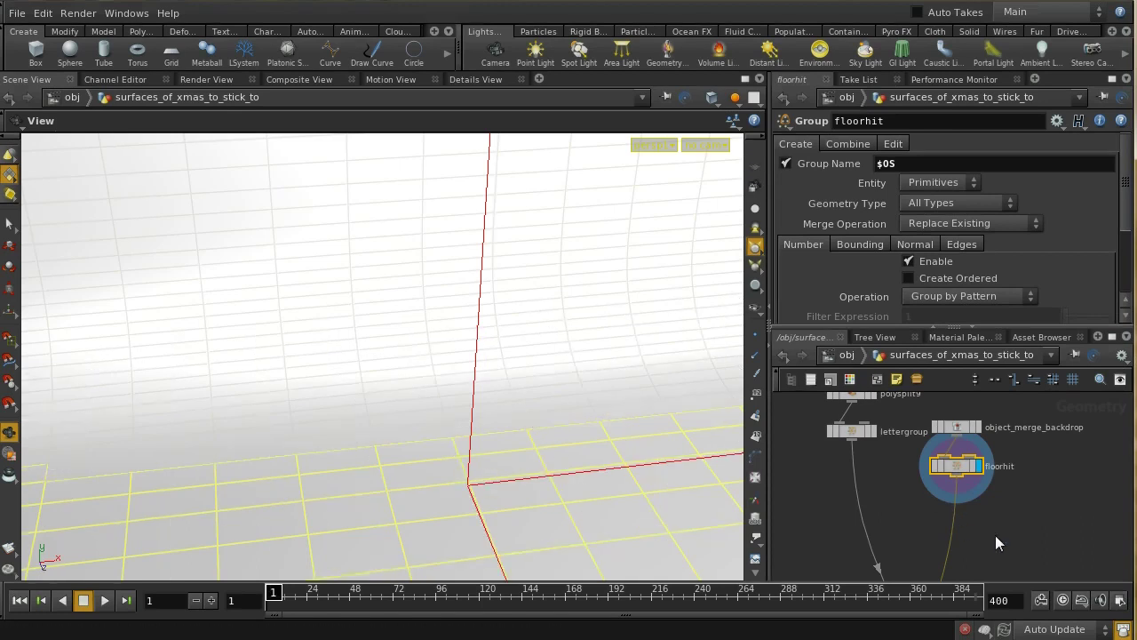
# Check merge1's inputs, display and select the STICK null, and inspect its horizontal surfaces from another angle
pyautogui.moveTo(996, 535); pyautogui.dragTo(982, 429, button='middle')
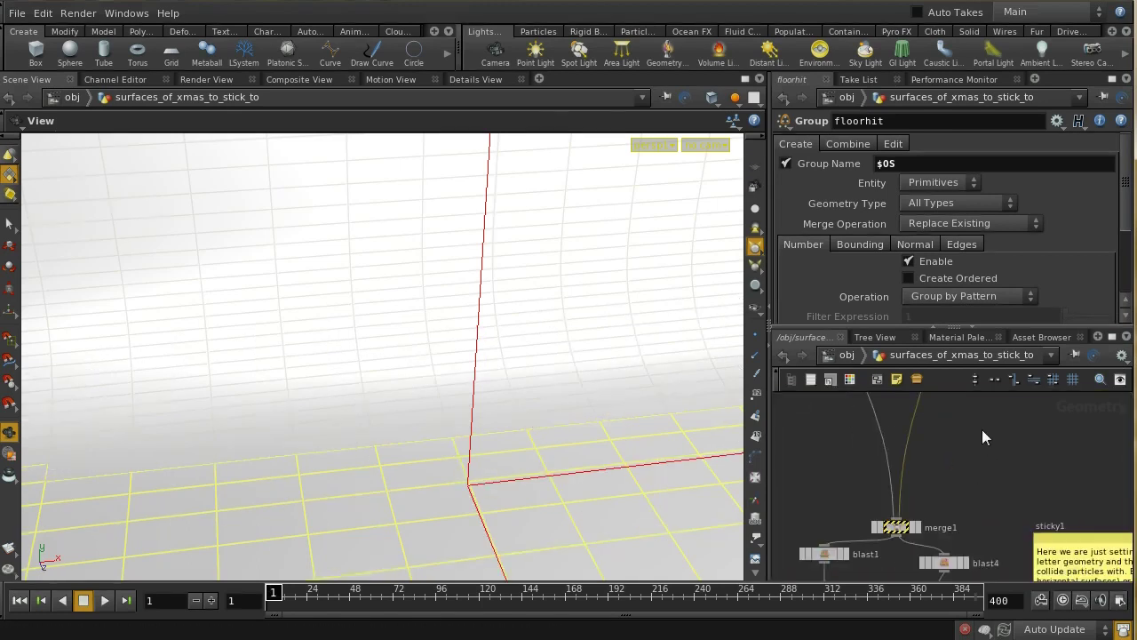
pyautogui.click(896, 528)
pyautogui.moveTo(983, 540); pyautogui.dragTo(981, 484, button='middle')
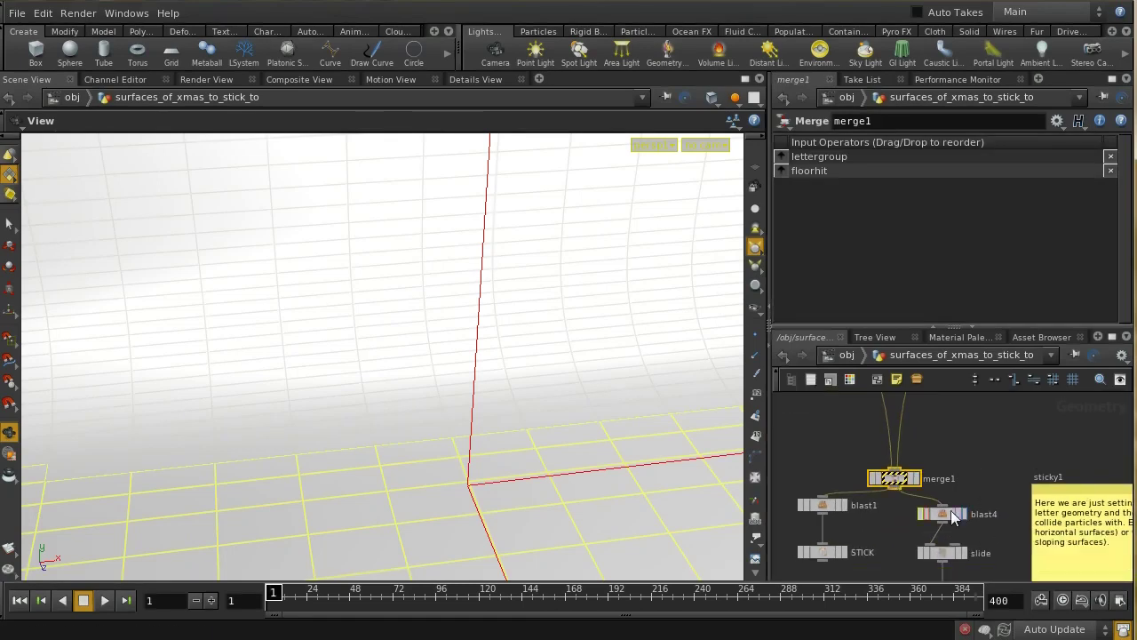
pyautogui.moveTo(987, 541); pyautogui.dragTo(1008, 527, button='middle')
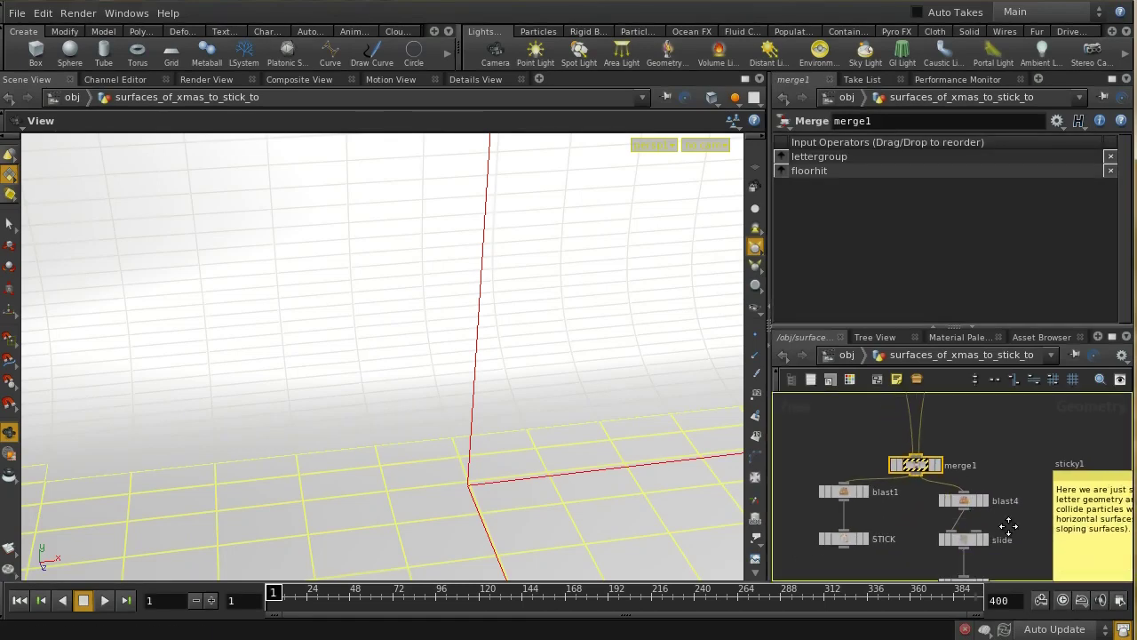
pyautogui.click(864, 539)
pyautogui.click(847, 543)
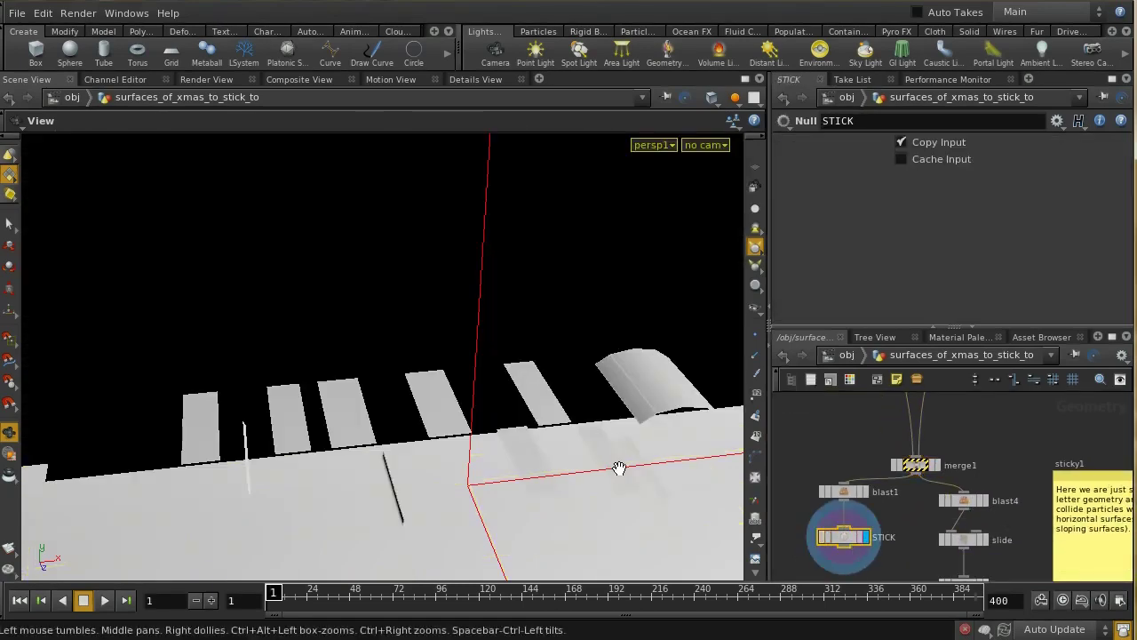
pyautogui.moveTo(615, 369); pyautogui.dragTo(583, 356)
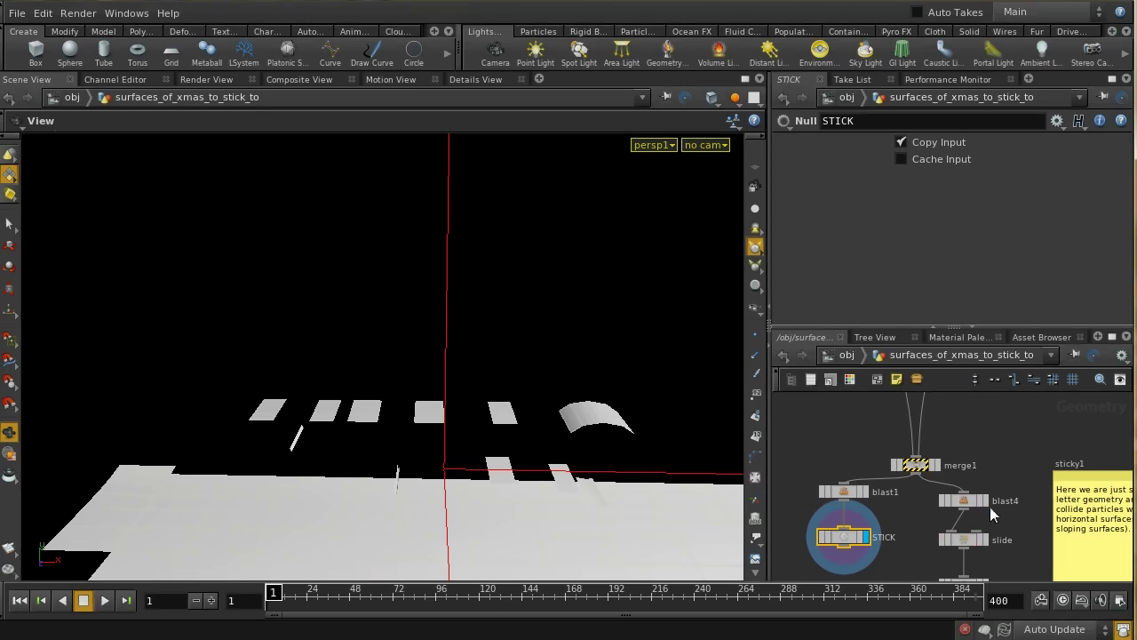
# Display blast4, slide, blast3 and the SLIDE null in turn to review how the sloping letter surfaces are isolated
pyautogui.click(984, 503)
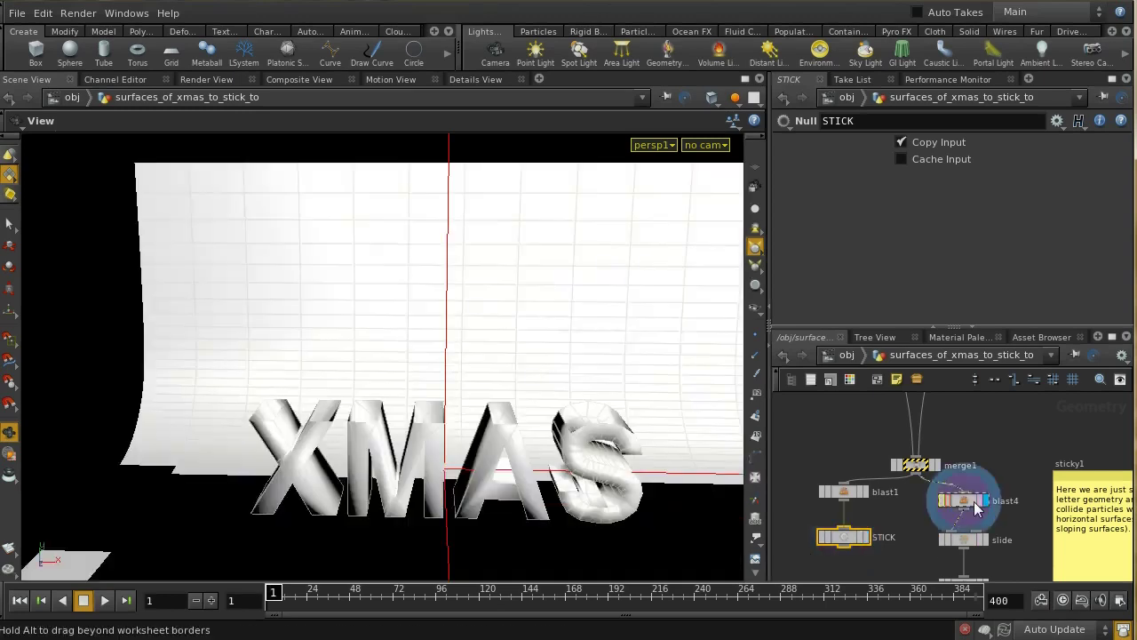
pyautogui.click(970, 488)
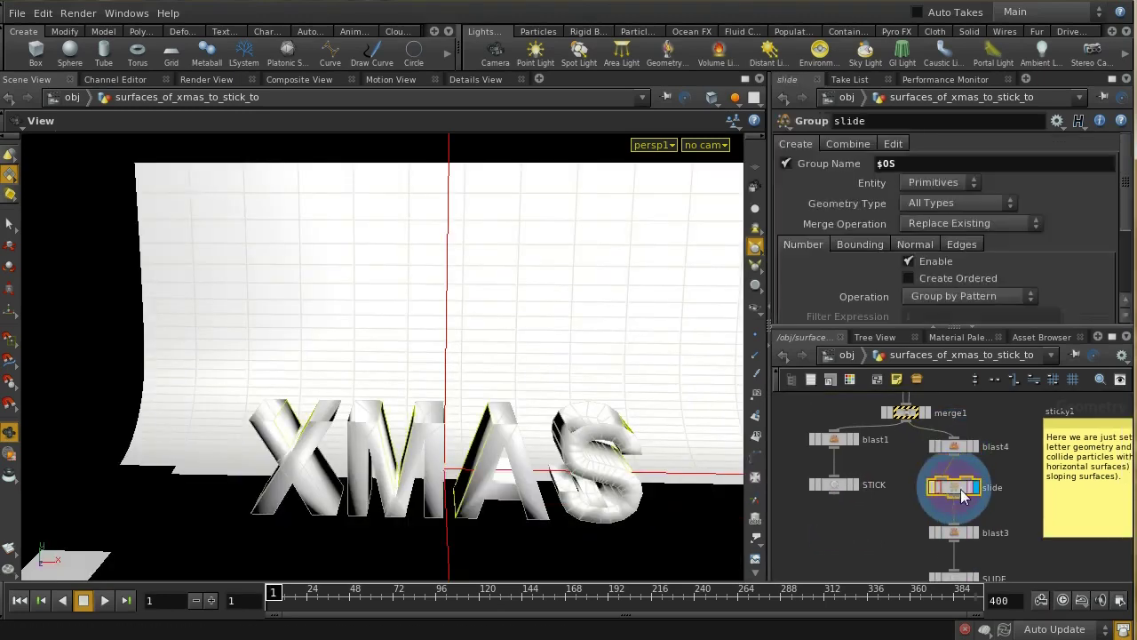
pyautogui.click(963, 480)
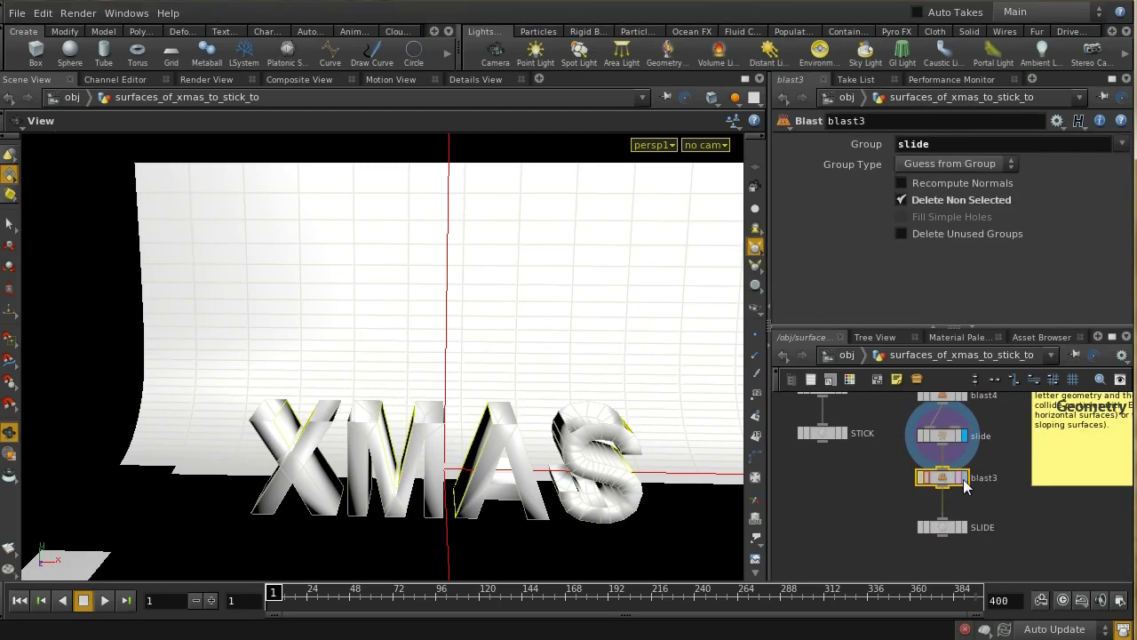
pyautogui.click(966, 533)
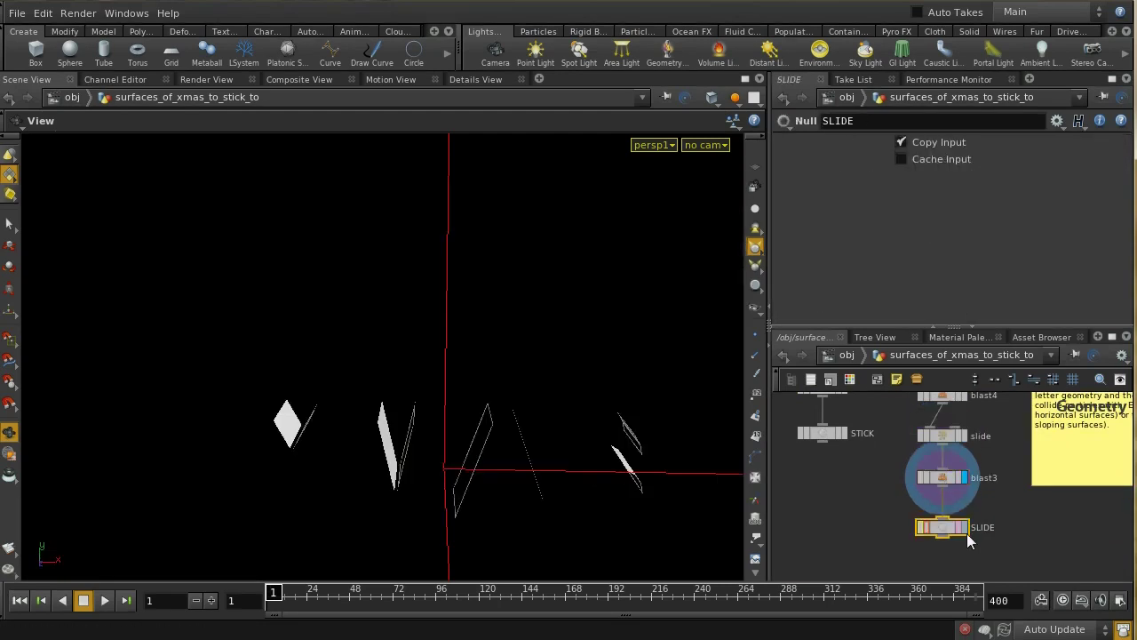
pyautogui.click(966, 527)
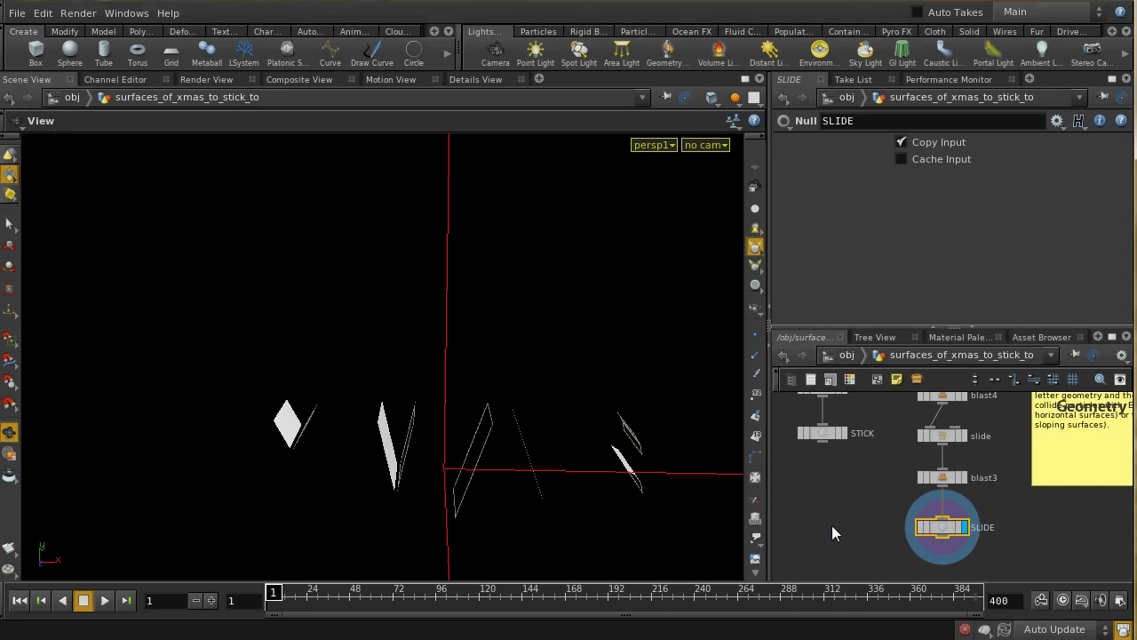
# Return to the object level and open the AutoDopNetwork at its collision detection nodes
pyautogui.press('u')
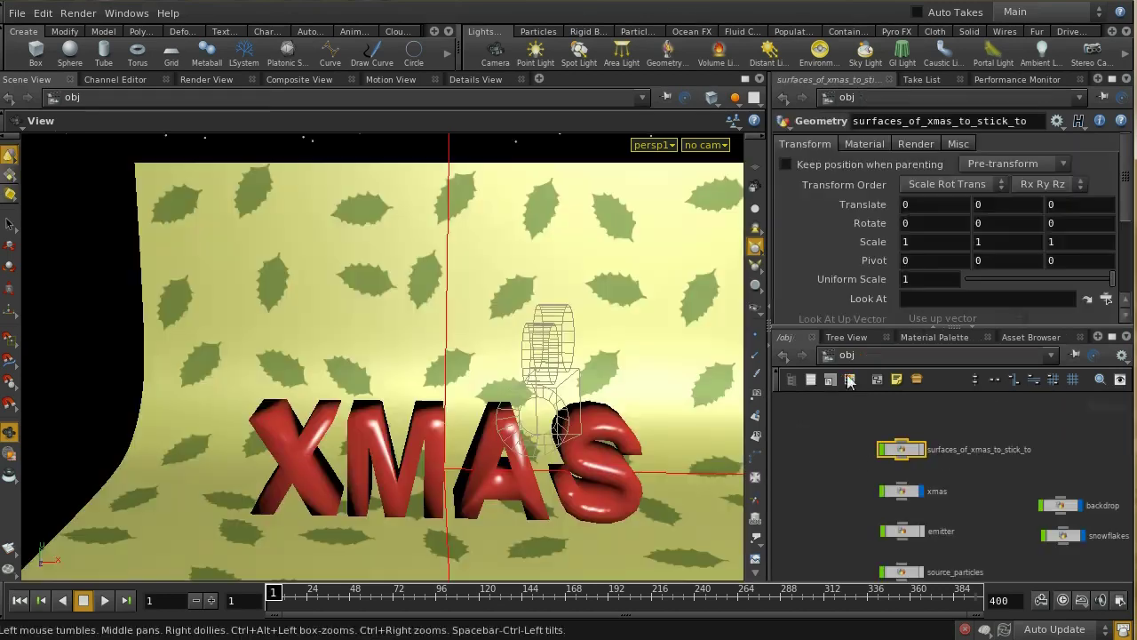
pyautogui.scroll(-5, 972, 445)
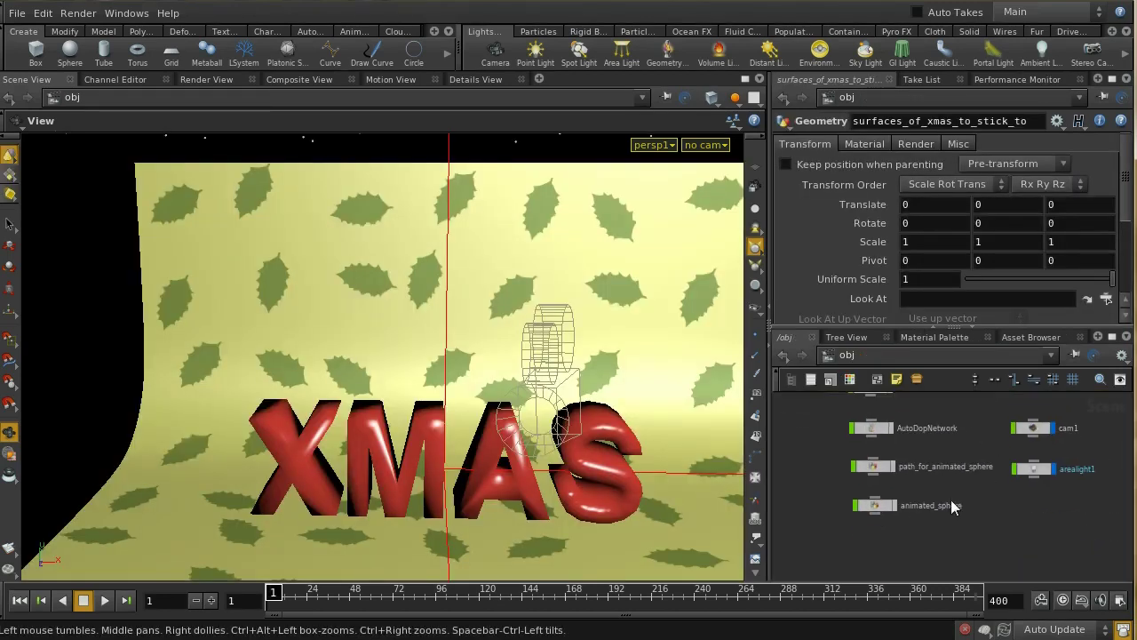
pyautogui.scroll(3, 875, 503)
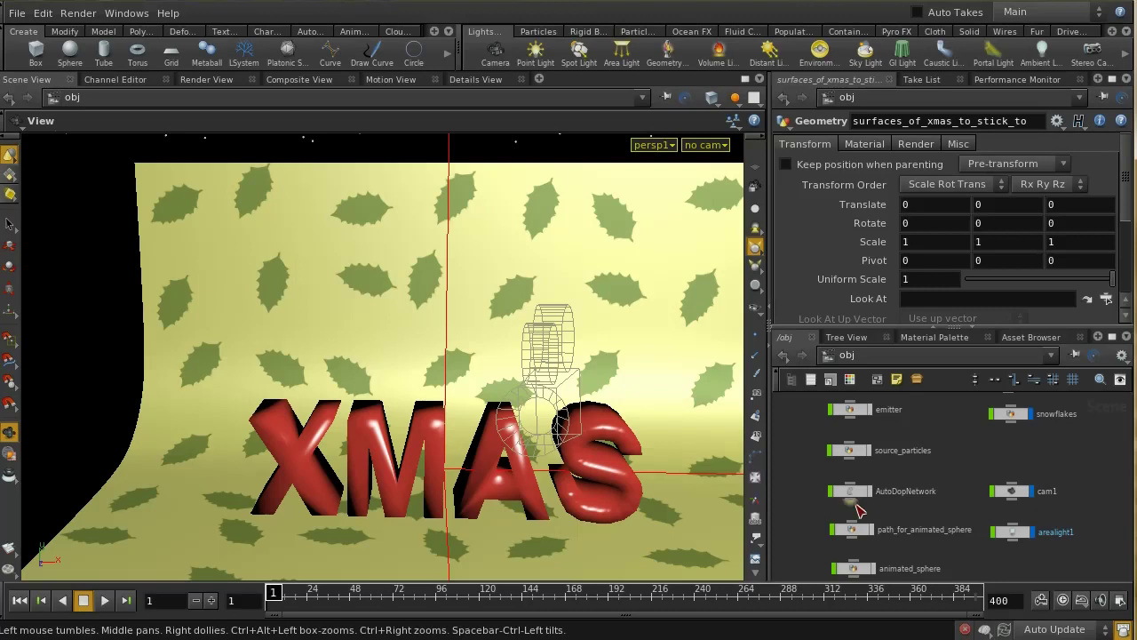
pyautogui.doubleClick(852, 489)
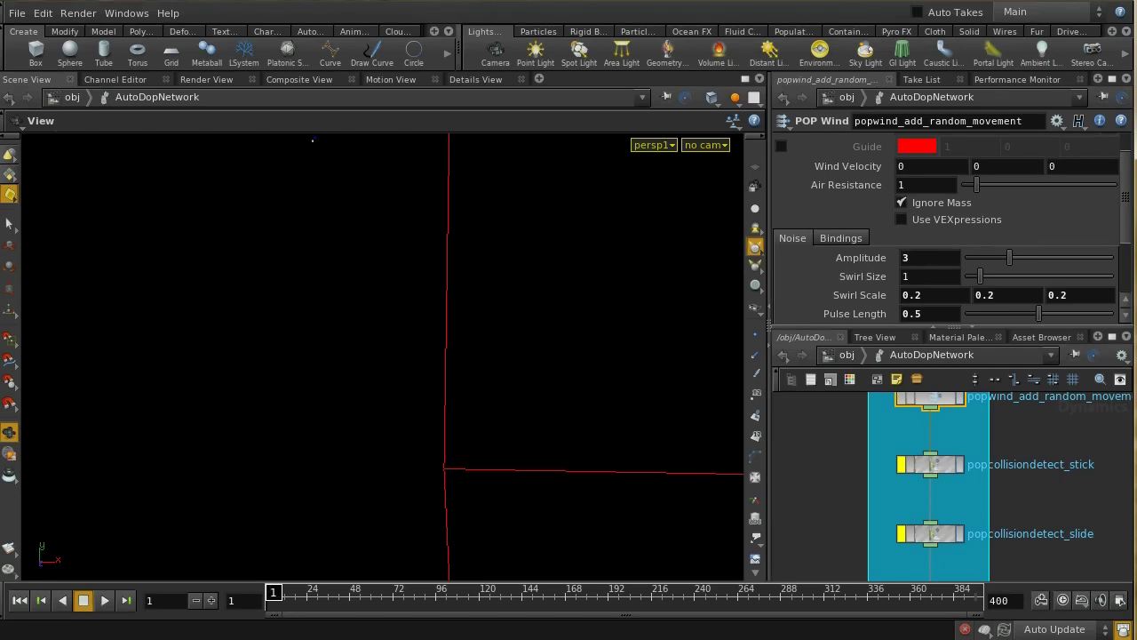
# Re-enable popcollisiondetect_stick, play the simulation to check the particles sticking, and stop at frame 127
pyautogui.click(901, 465)
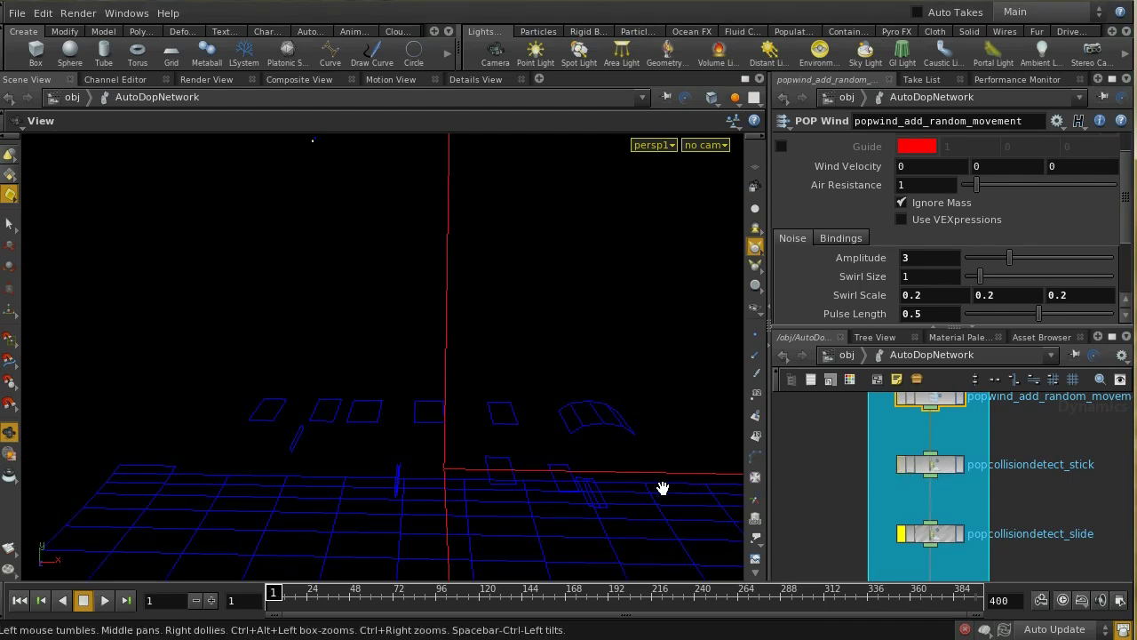
pyautogui.click(105, 601)
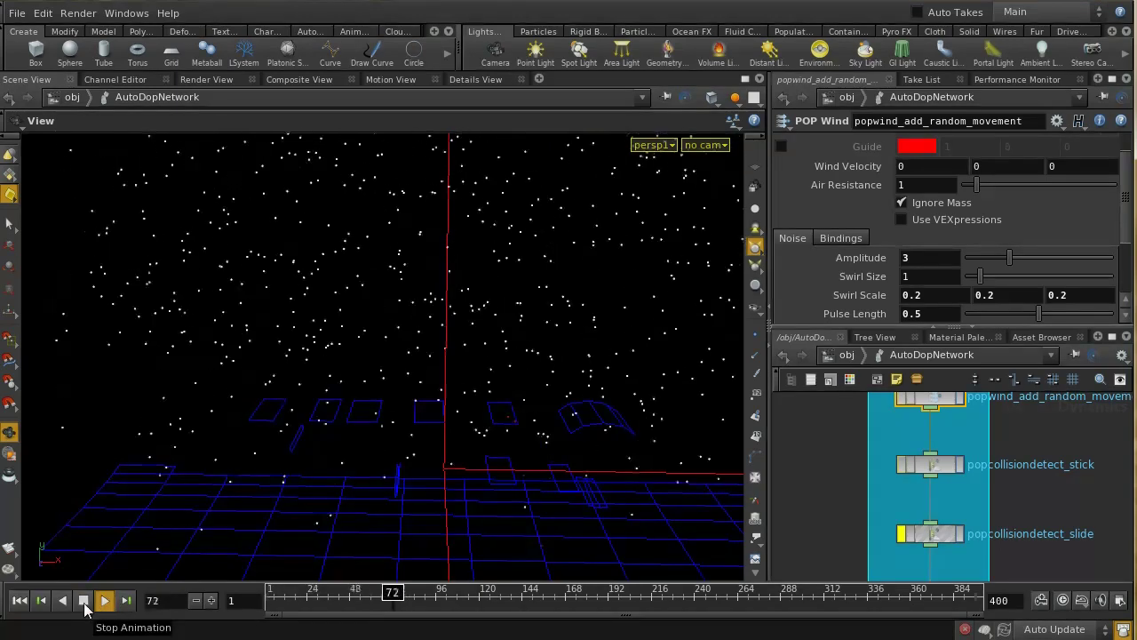
pyautogui.click(84, 601)
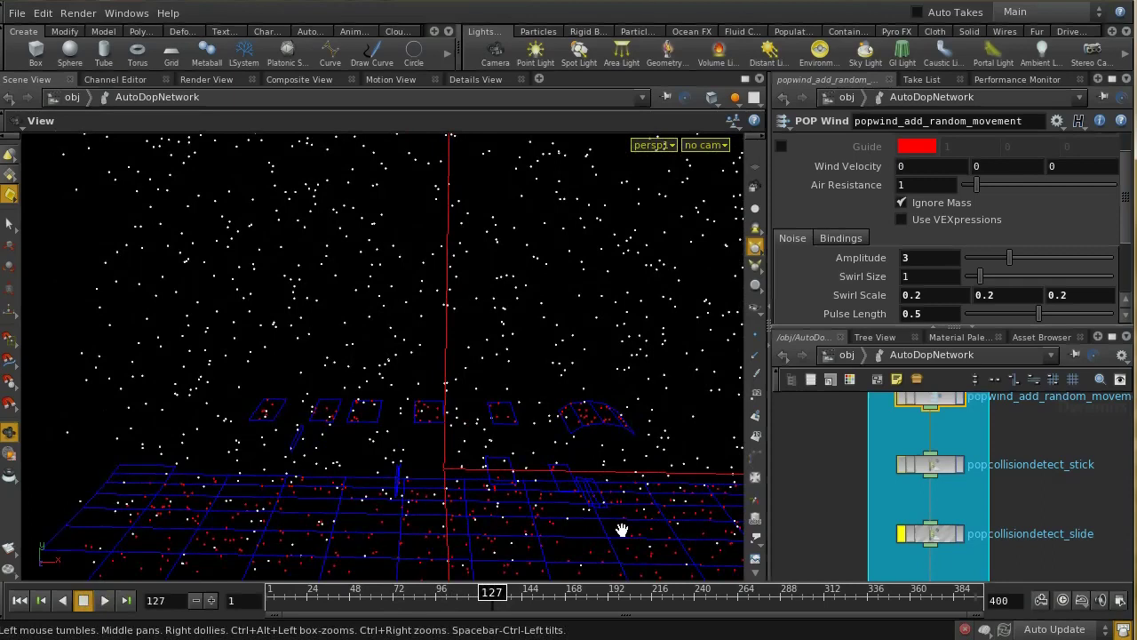
# Select popcollisiondetect_stick and review its collision target path and its hit behavior settings
pyautogui.click(927, 473)
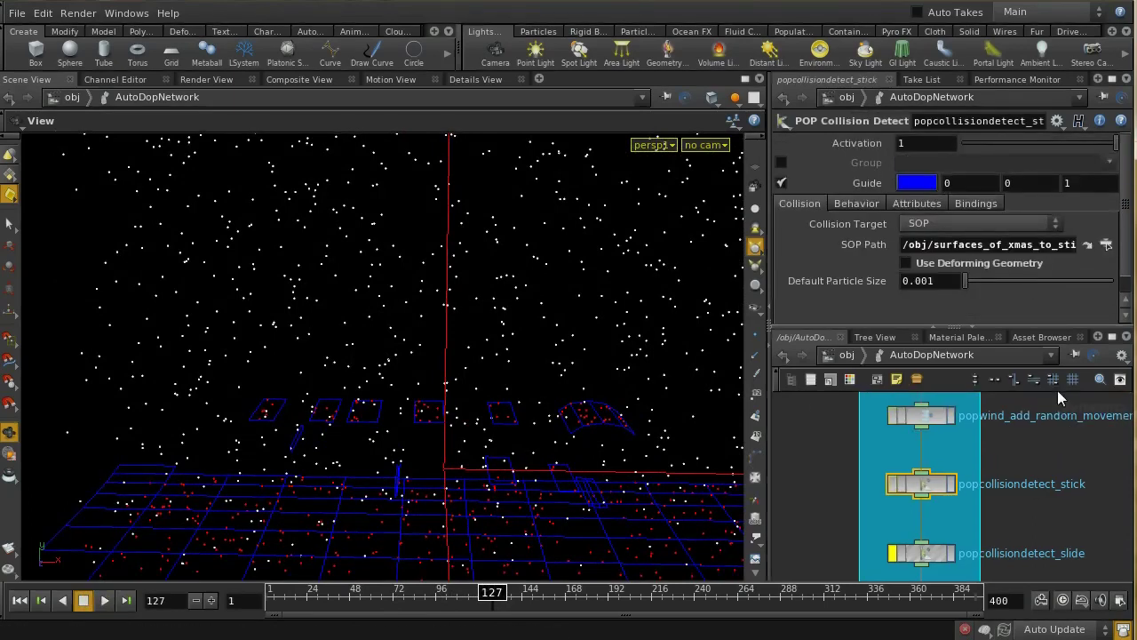
pyautogui.moveTo(1129, 220); pyautogui.dragTo(1131, 264)
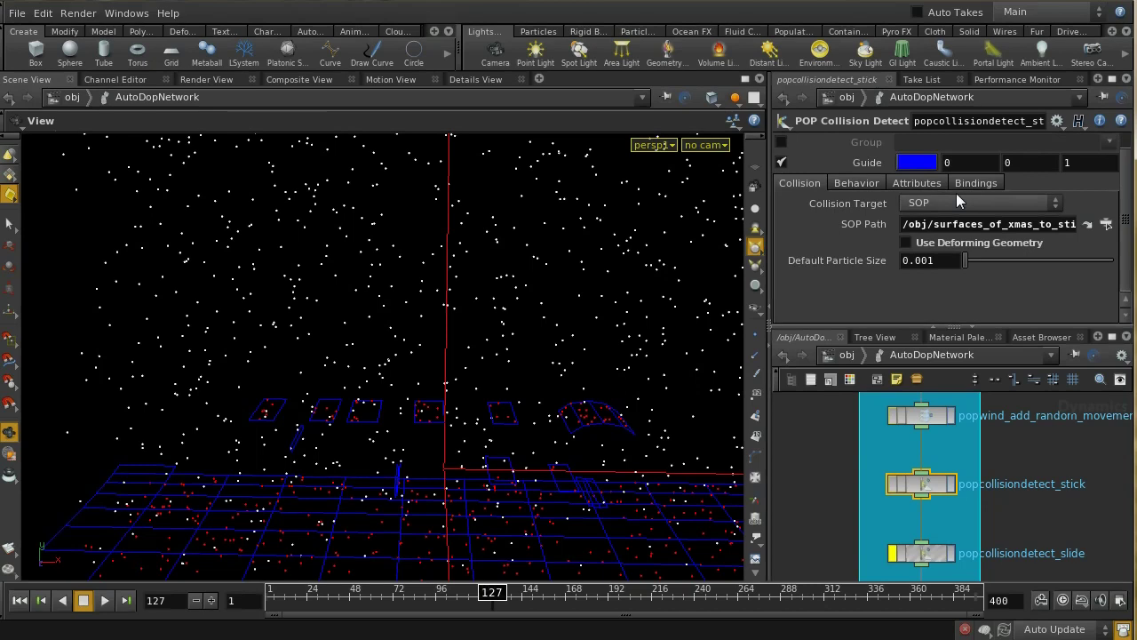
pyautogui.click(874, 185)
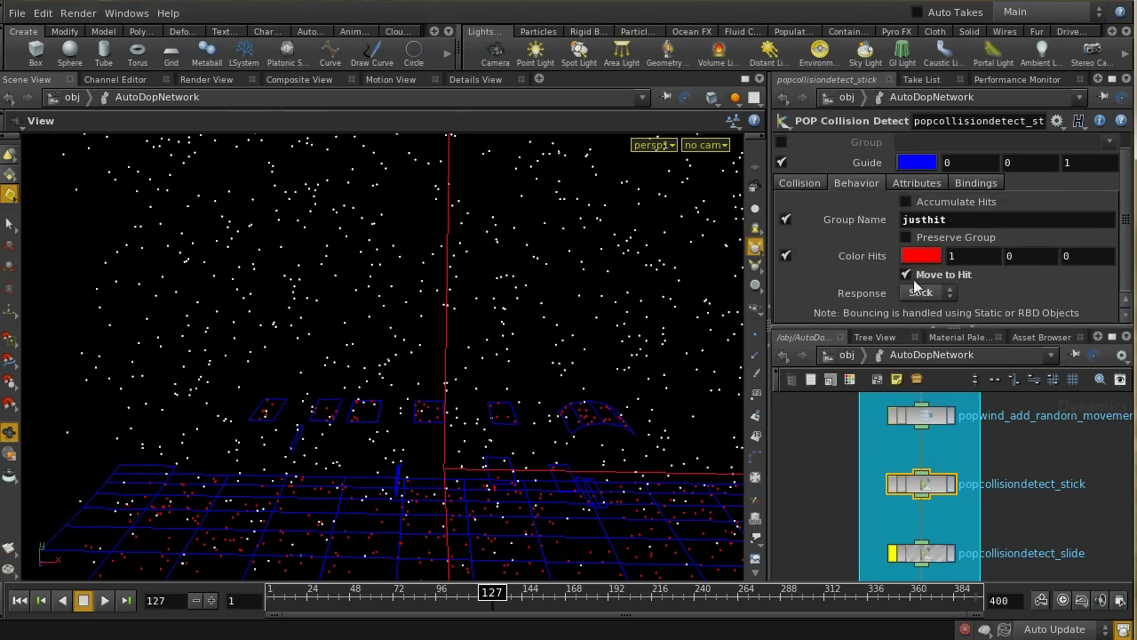
pyautogui.click(815, 185)
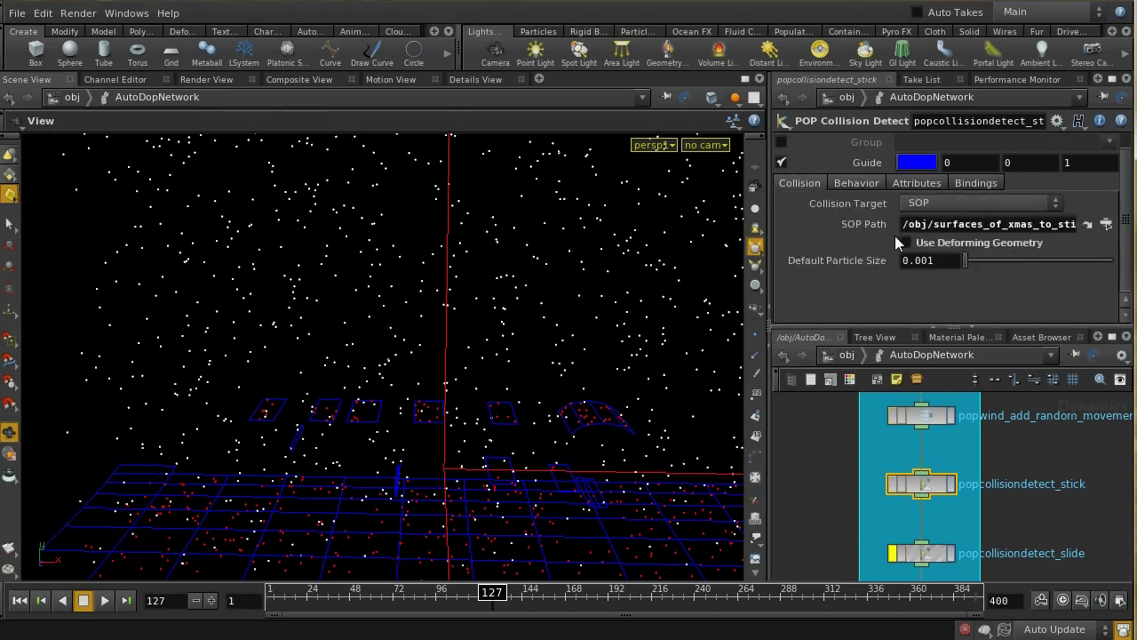
pyautogui.click(848, 184)
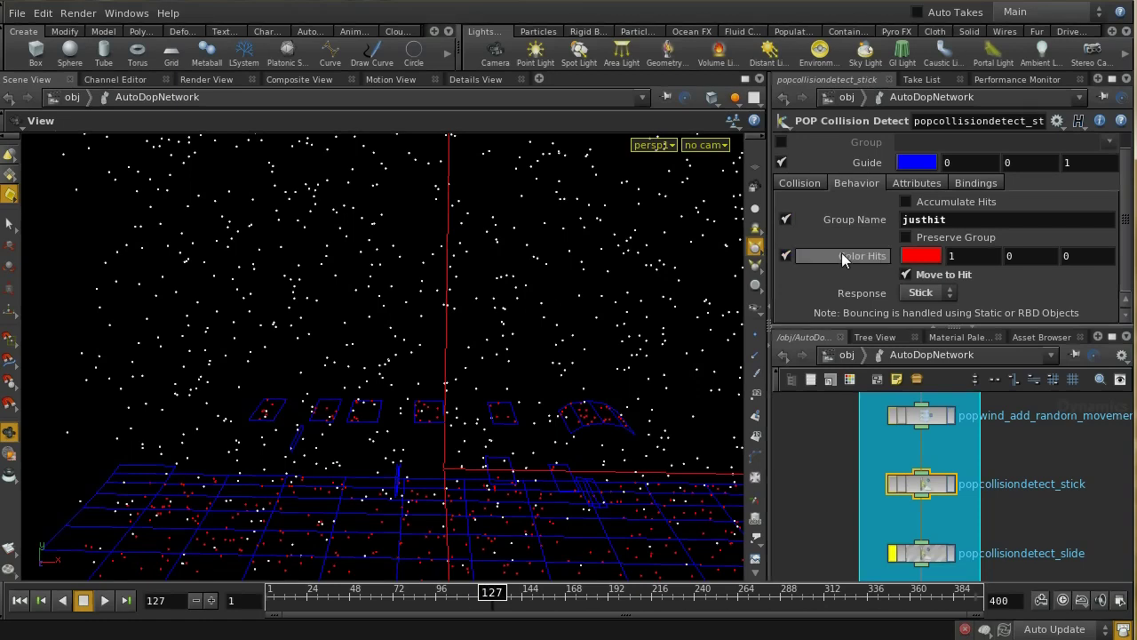
# Re-enable and select popcollisiondetect_slide, inspect its collision surfaces in the scene, and show its behavior settings
pyautogui.scroll(-2, 1005, 493)
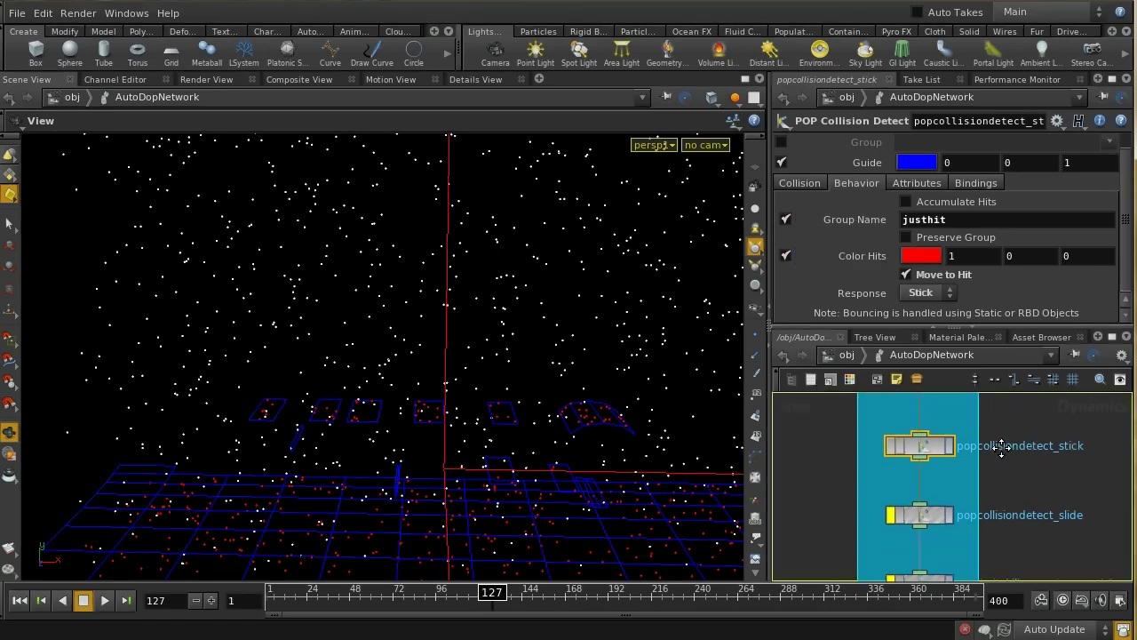
pyautogui.click(934, 487)
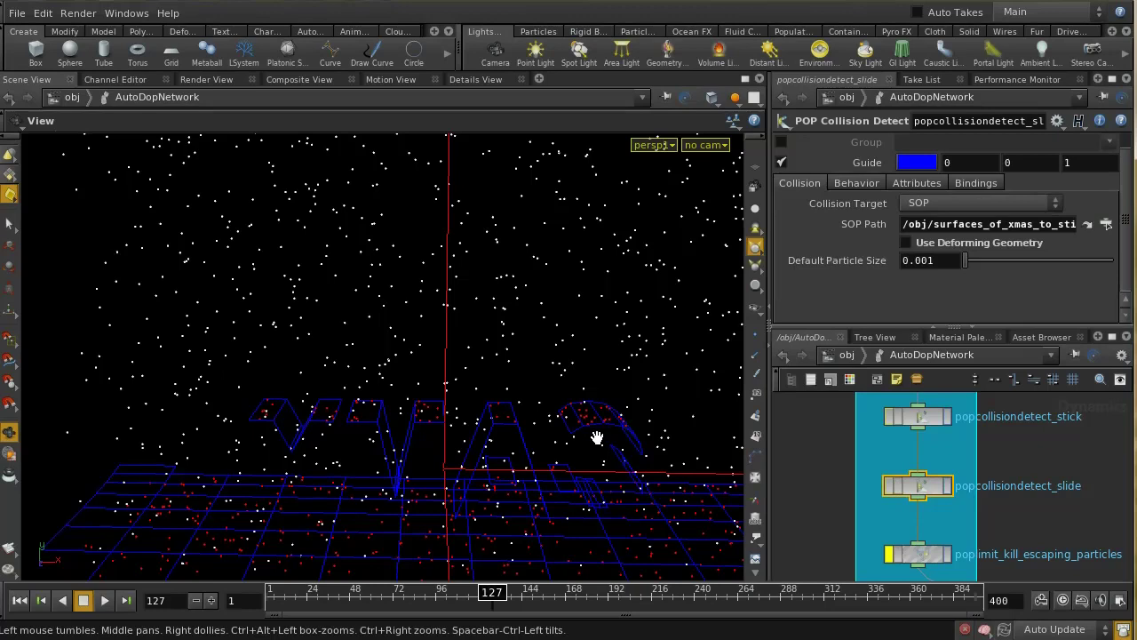
pyautogui.moveTo(598, 435); pyautogui.dragTo(523, 453)
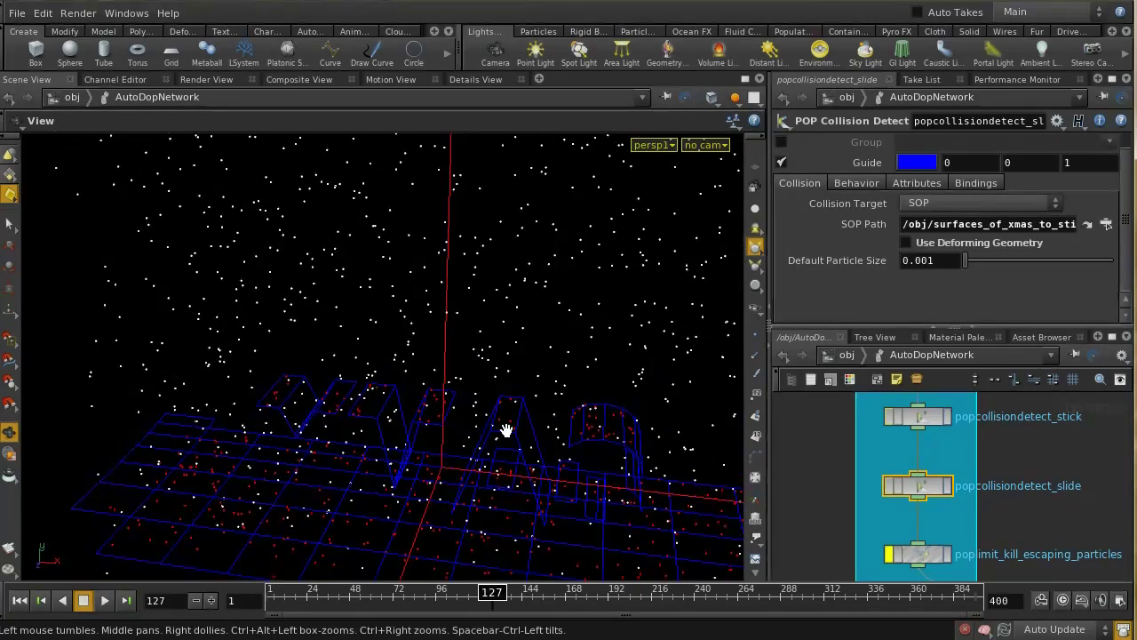
pyautogui.click(869, 185)
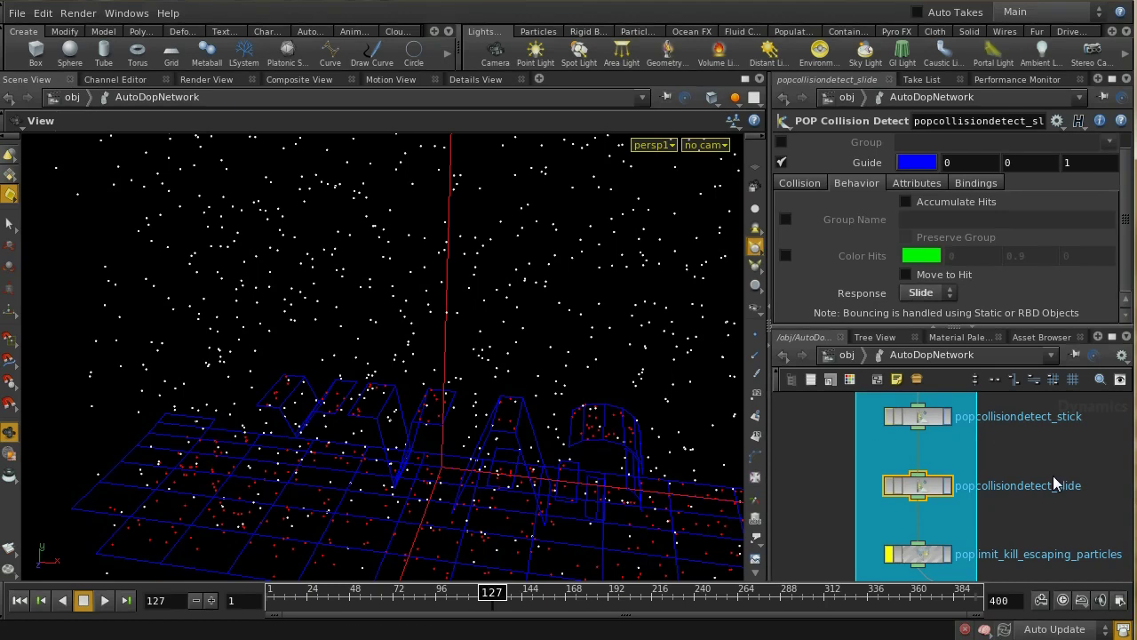
# Re-enable poplimit_kill_escaping_particles and inspect its bounding box around the whole particle scene
pyautogui.scroll(-2, 1053, 479)
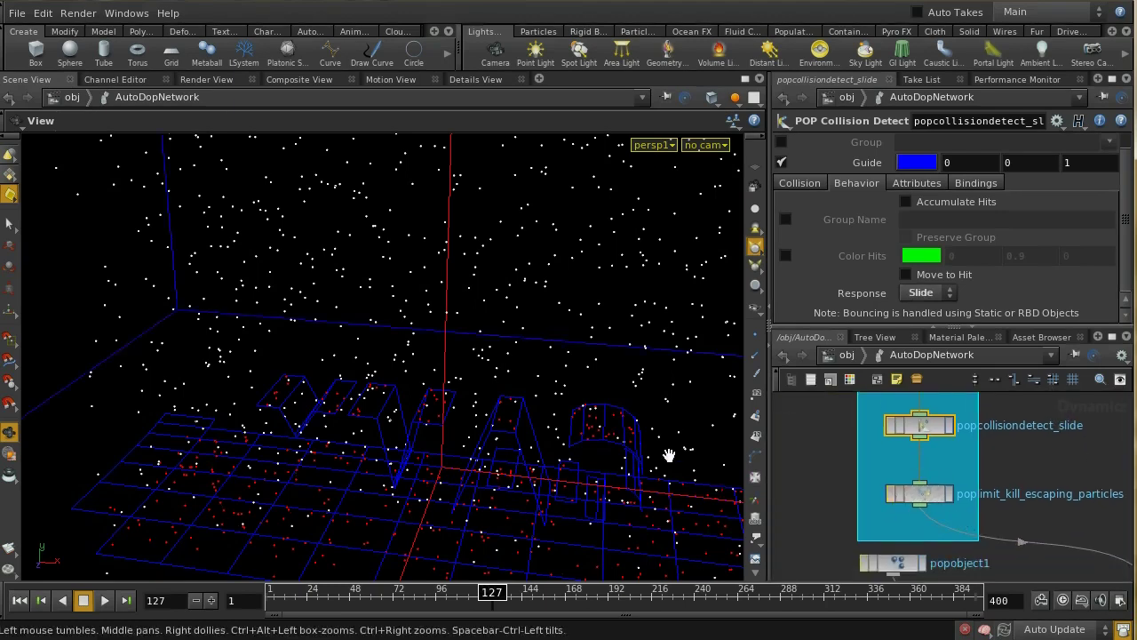
pyautogui.moveTo(521, 269); pyautogui.dragTo(538, 231)
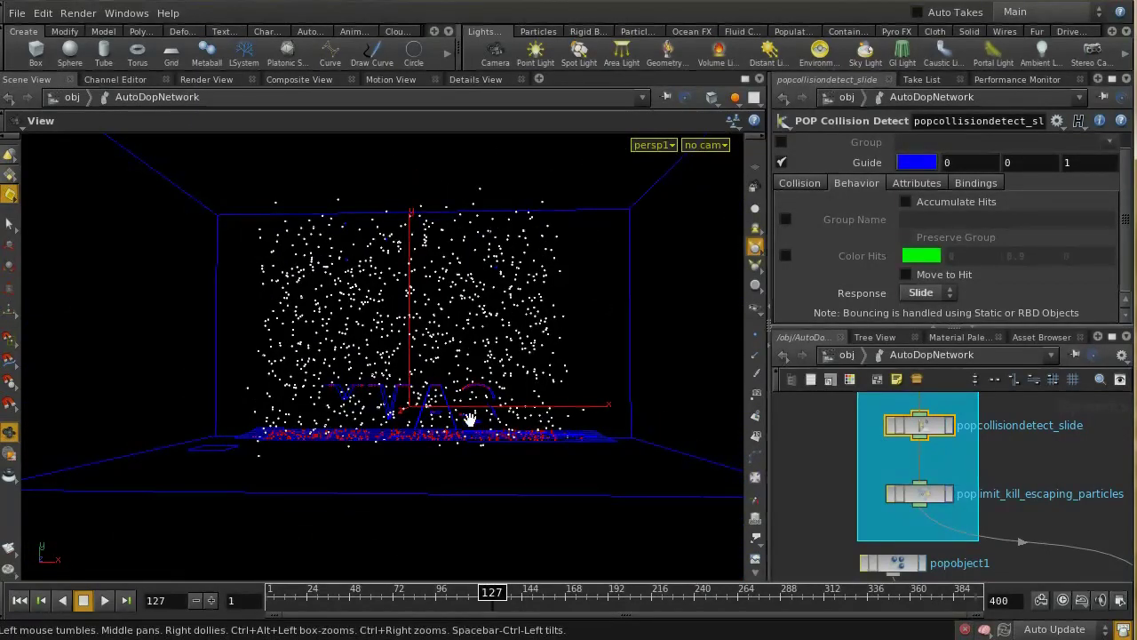
pyautogui.moveTo(464, 484); pyautogui.dragTo(478, 421)
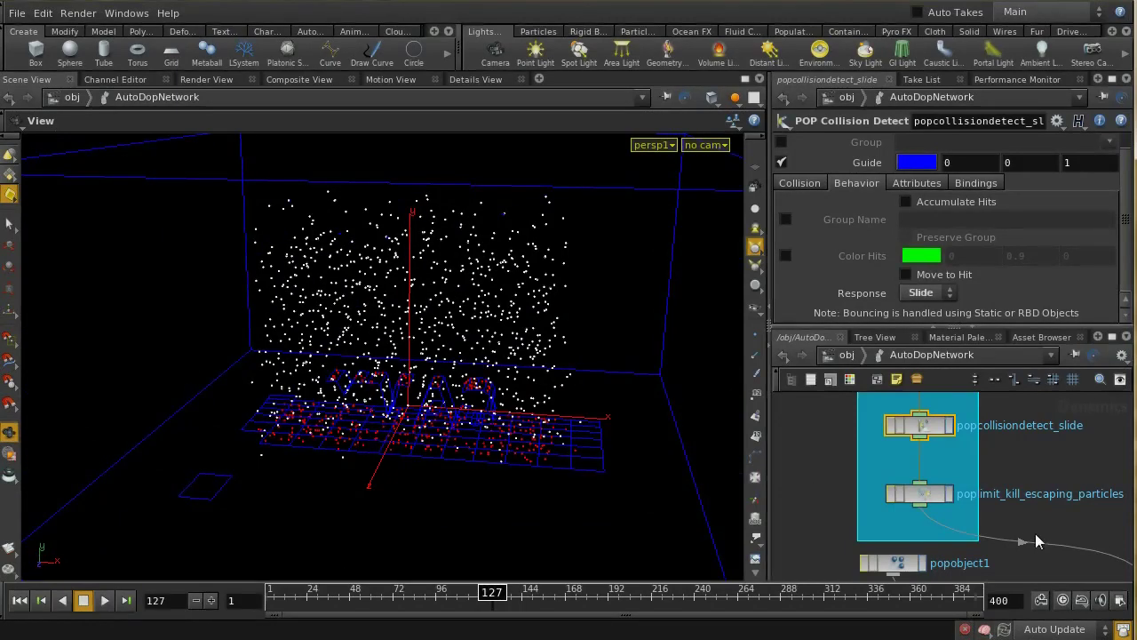
# Advance the timeline to frame 237 and inspect the sticking-to-blowing switch's Select Input expression, inputs and evaluated value
pyautogui.moveTo(1035, 533); pyautogui.dragTo(1002, 491, button='middle')
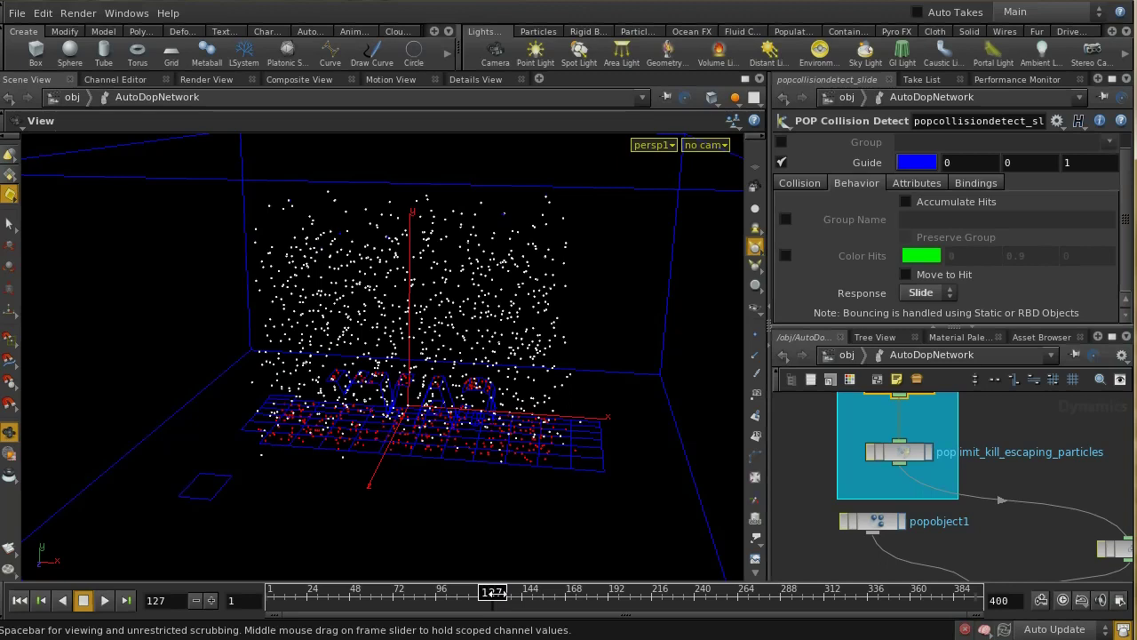
pyautogui.moveTo(493, 594); pyautogui.dragTo(673, 595)
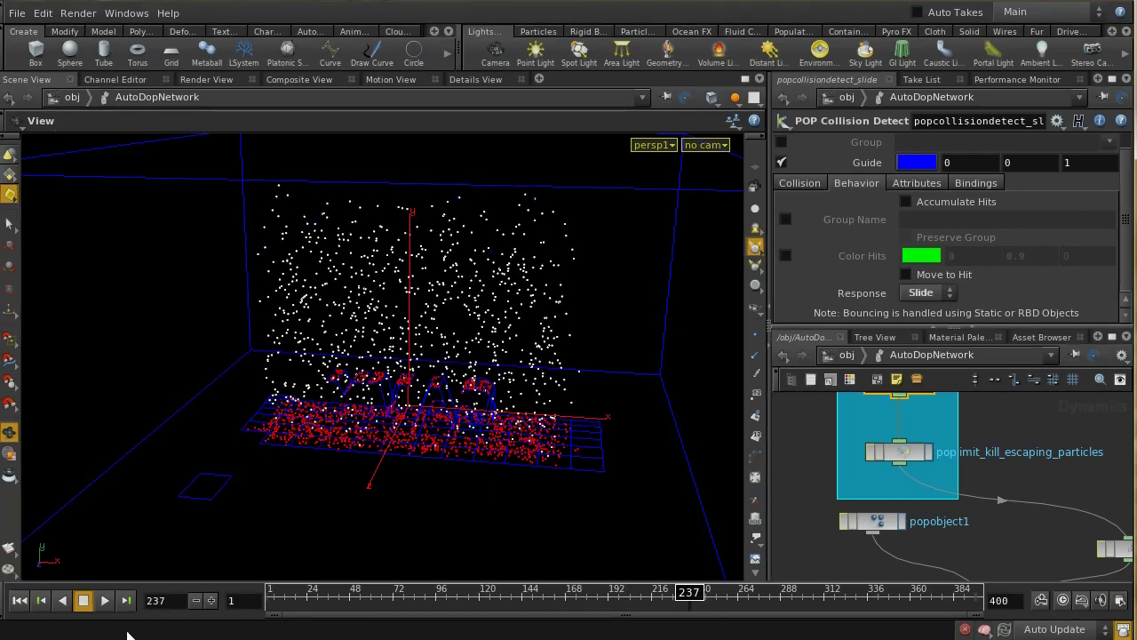
pyautogui.moveTo(1022, 555); pyautogui.dragTo(986, 495, button='middle')
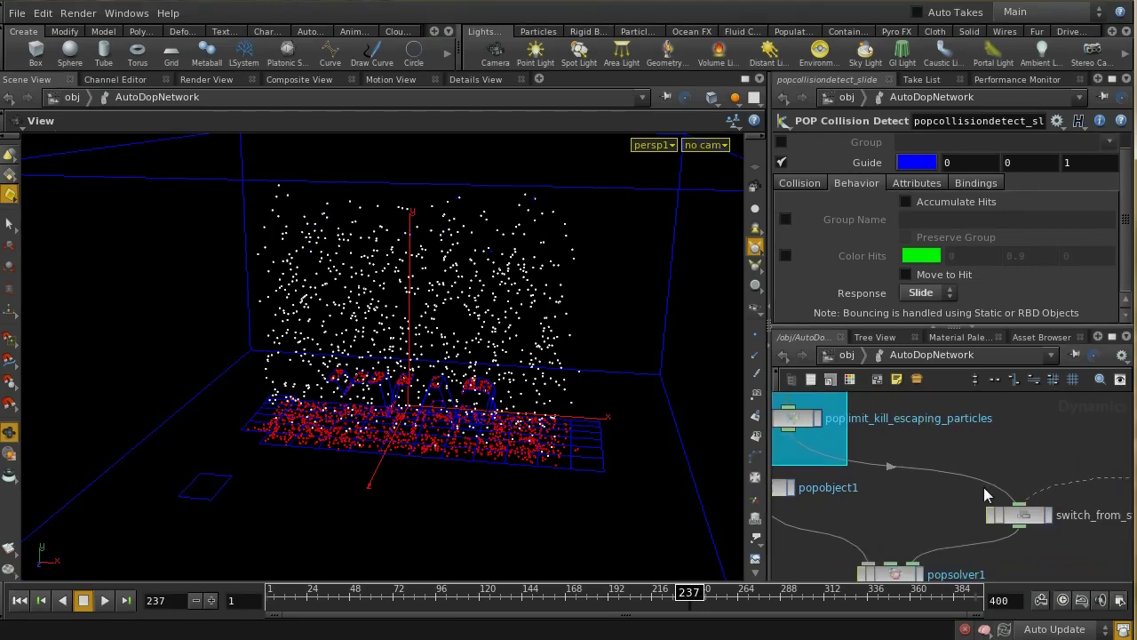
pyautogui.click(1044, 520)
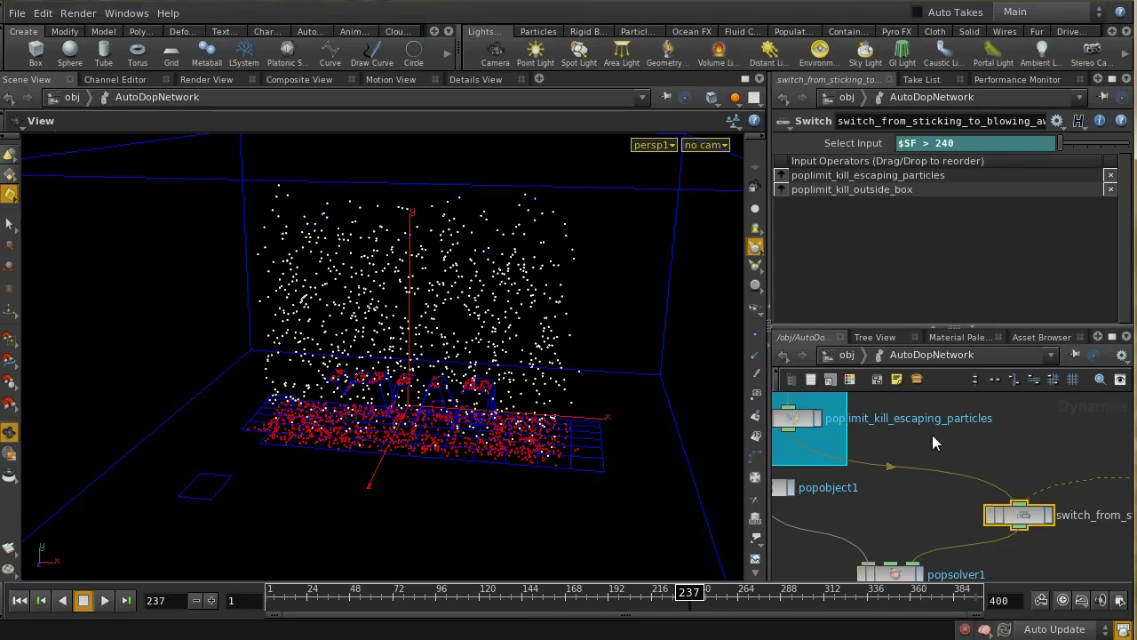
pyautogui.scroll(2, 932, 442)
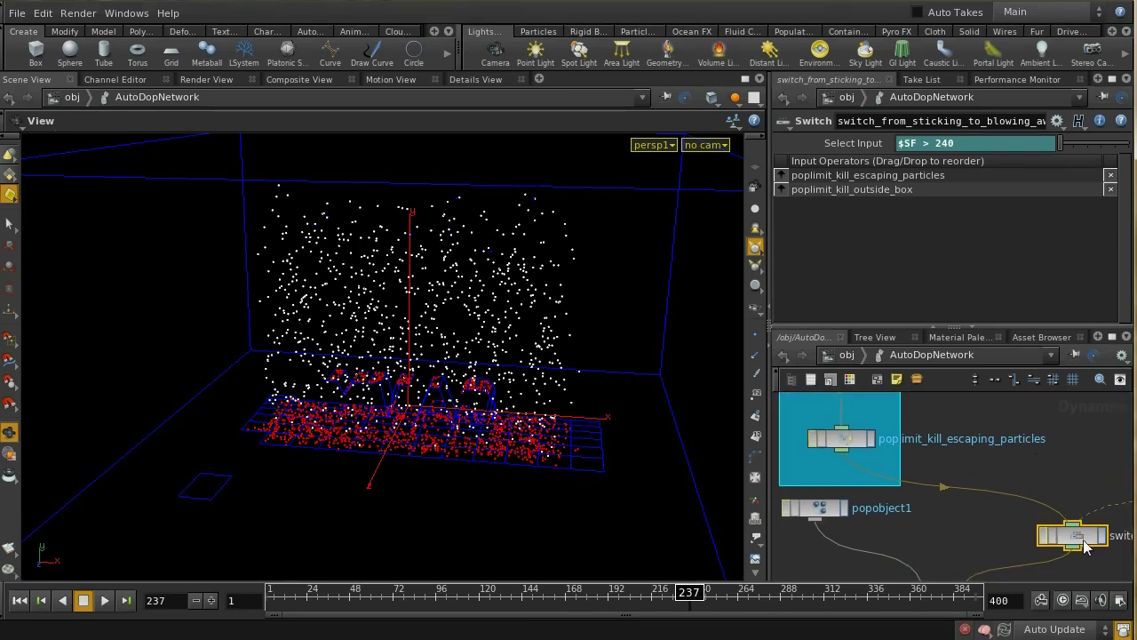
pyautogui.keyDown('ctrl'); pyautogui.middleClick(852, 145); pyautogui.keyUp('ctrl')
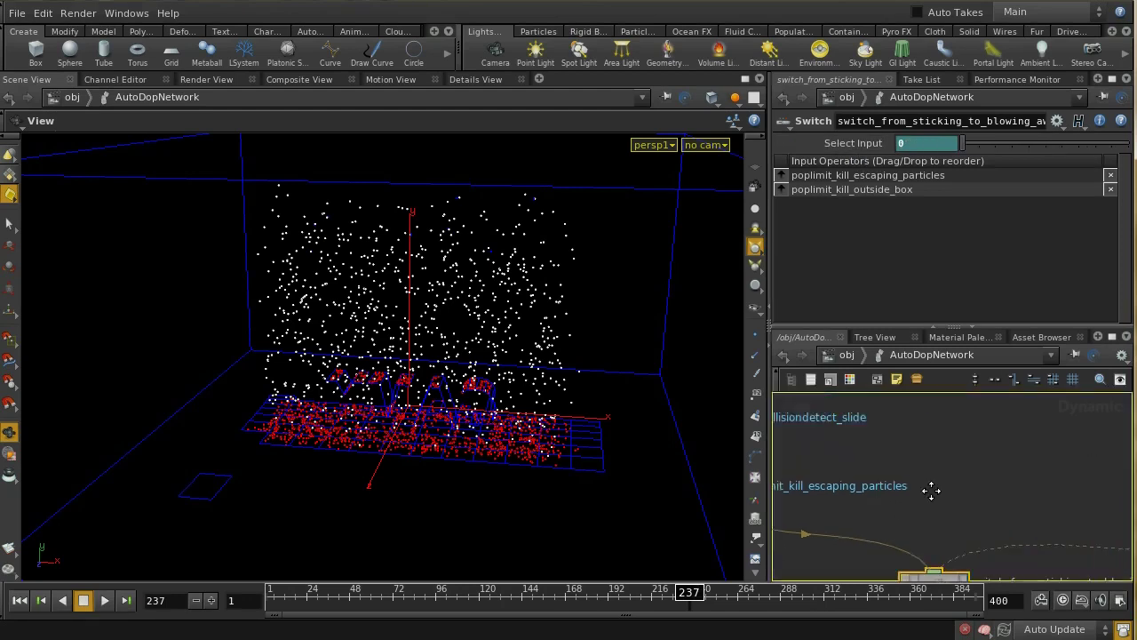
# Review popstream_just_in_sphere's bounding settings in the snow_blowing_away box, and follow its SOP path to view the sphere1 geometry
pyautogui.moveTo(1039, 491); pyautogui.dragTo(809, 541, button='middle')
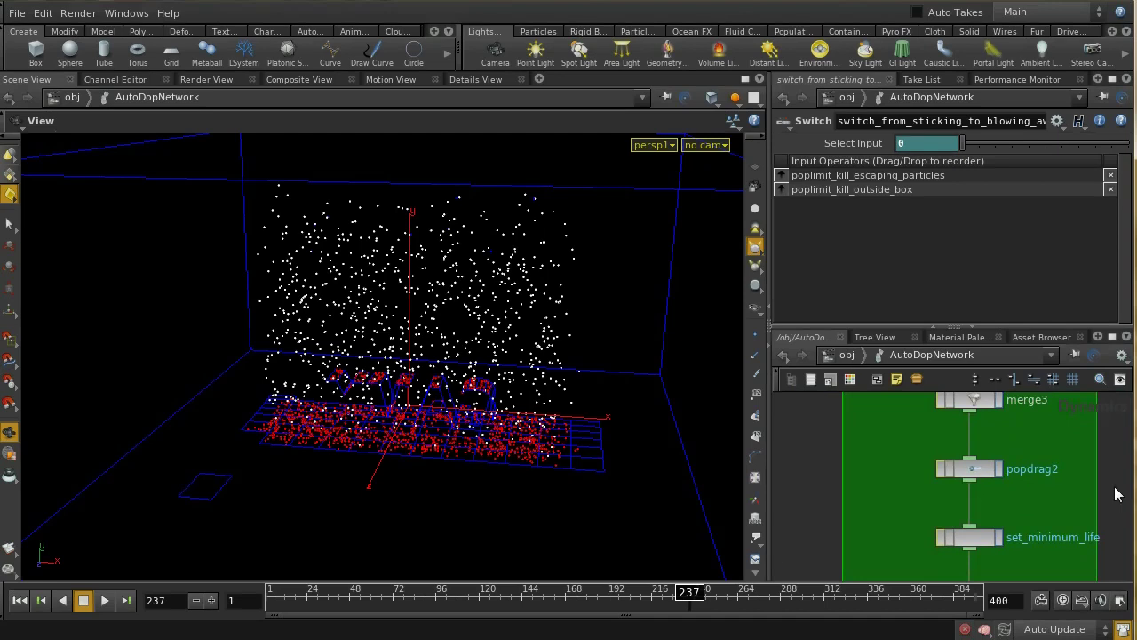
pyautogui.moveTo(1118, 496); pyautogui.dragTo(1116, 543, button='middle')
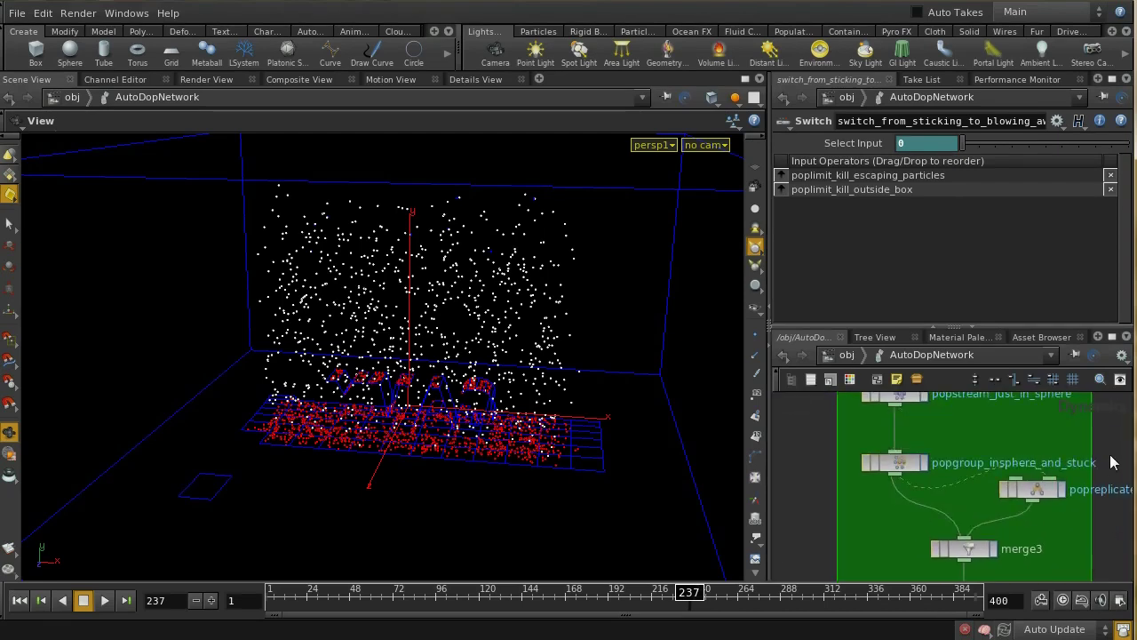
pyautogui.moveTo(1114, 463); pyautogui.dragTo(1112, 520, button='middle')
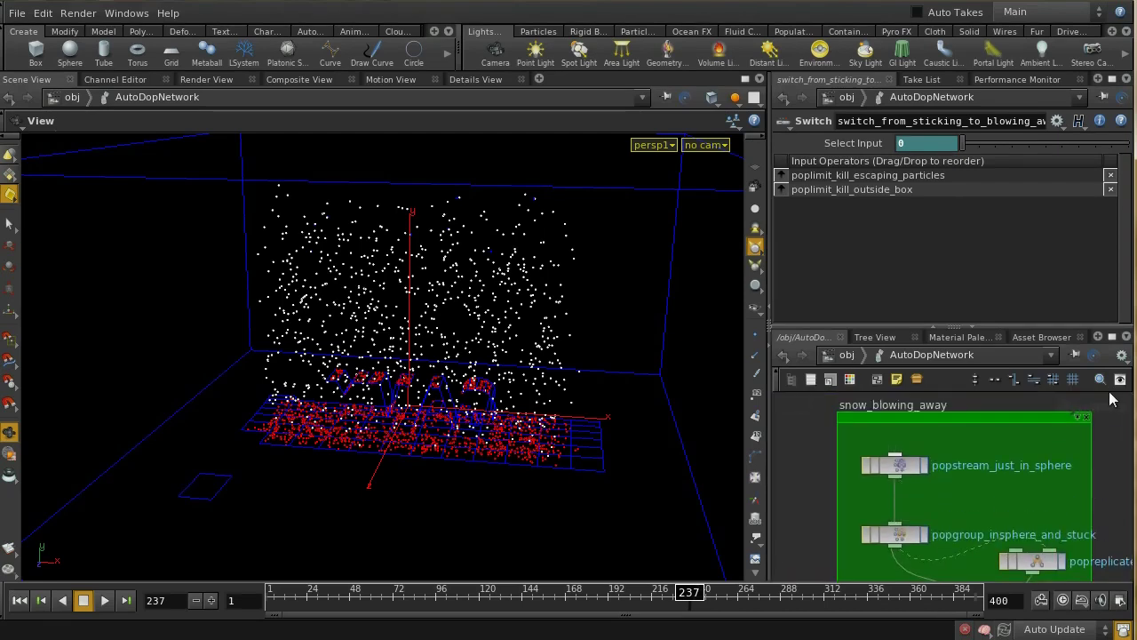
pyautogui.click(897, 465)
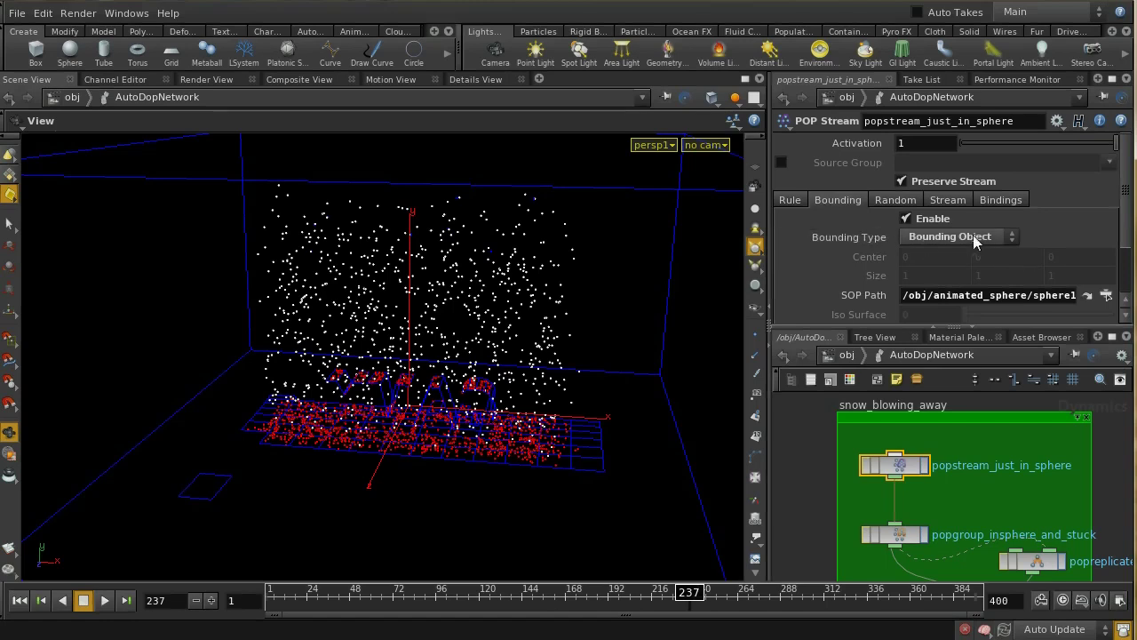
pyautogui.click(1087, 295)
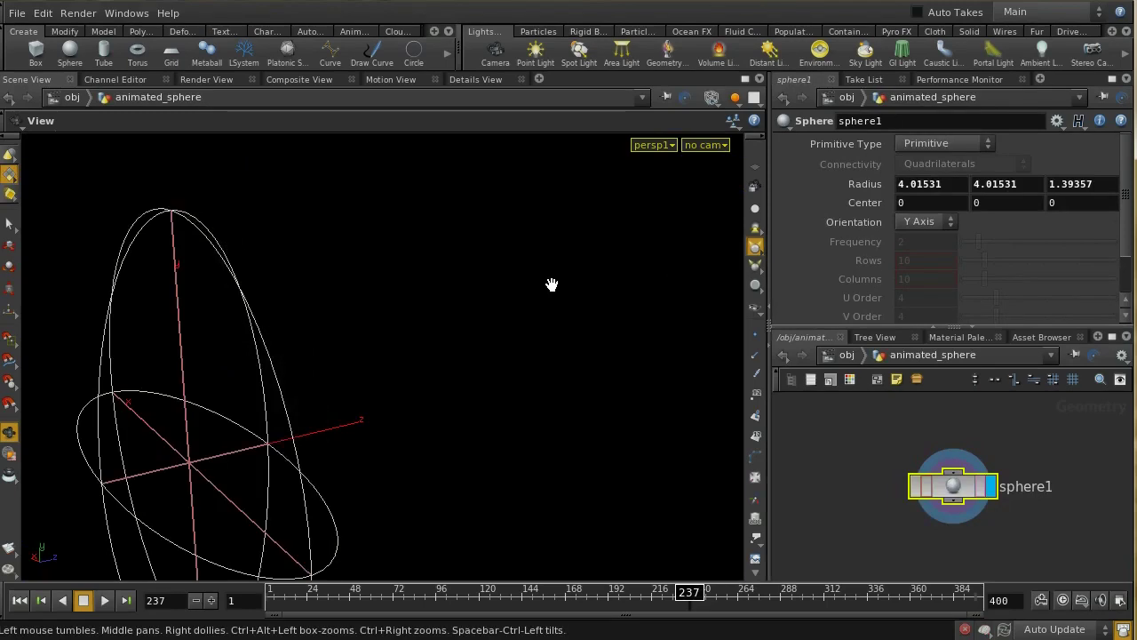
pyautogui.moveTo(543, 261); pyautogui.dragTo(543, 414)
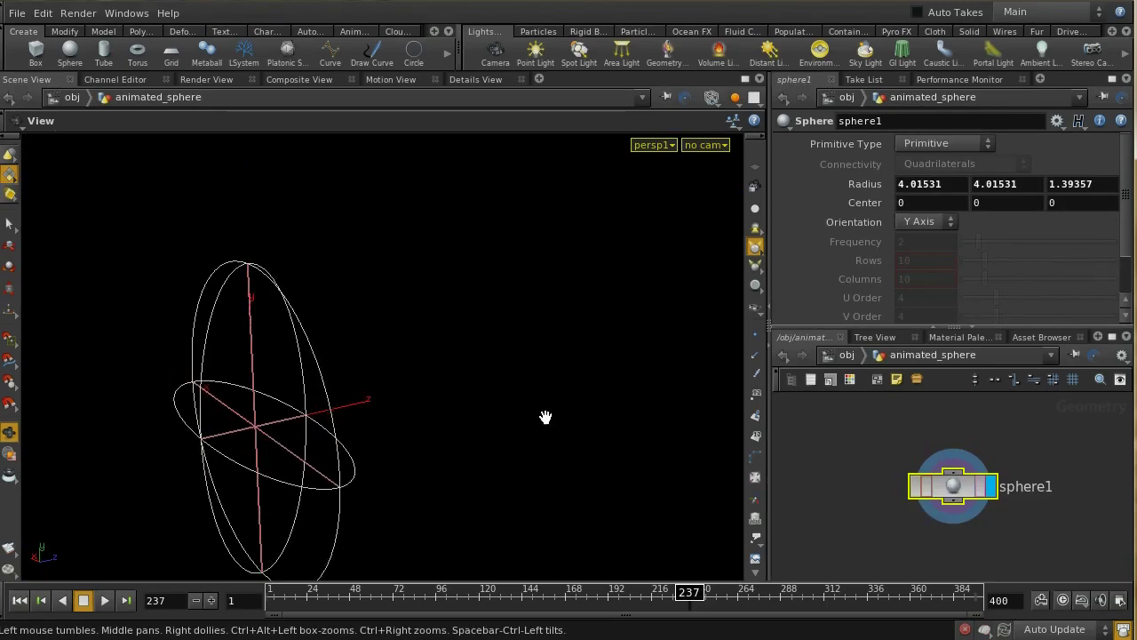
# Return to the obj level and hide the snowflakes object
pyautogui.click(847, 355)
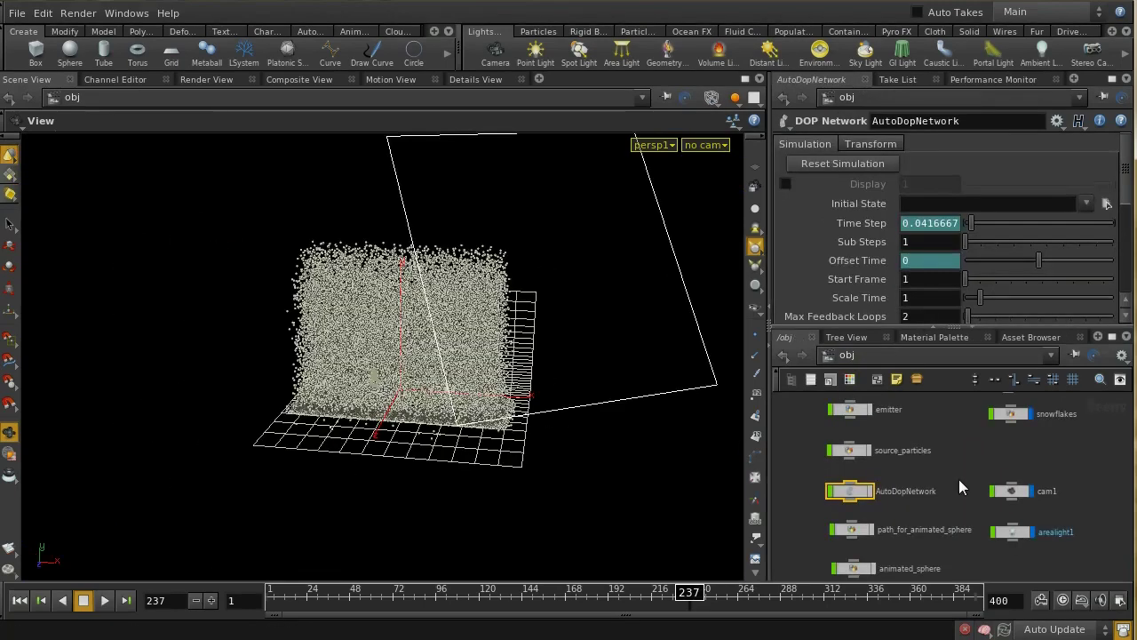
pyautogui.moveTo(959, 481); pyautogui.dragTo(960, 464, button='middle')
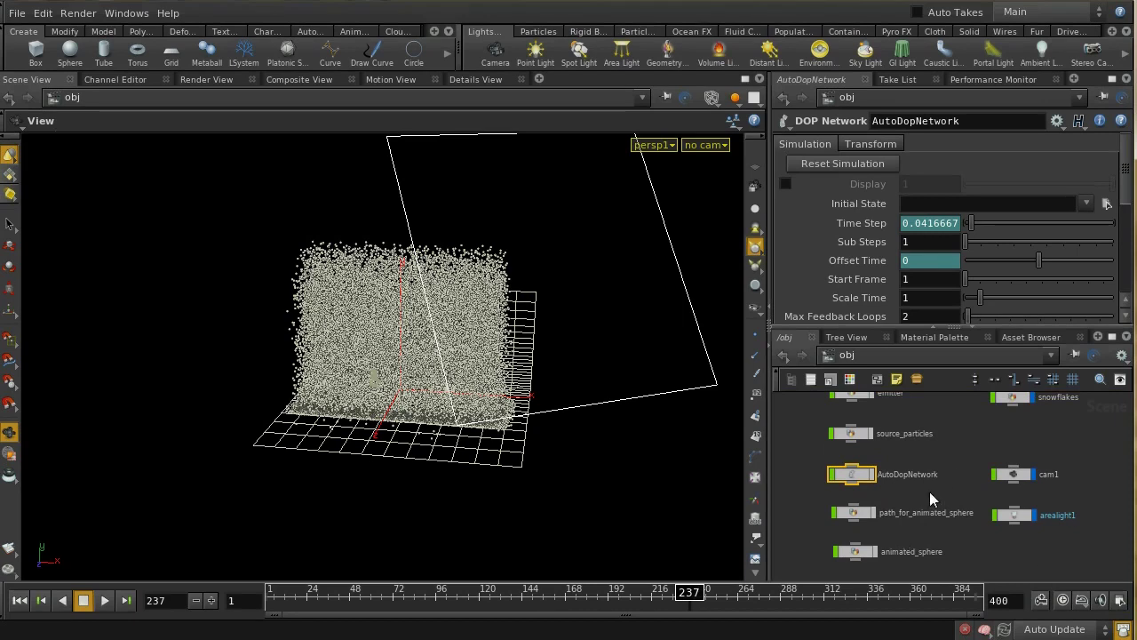
pyautogui.moveTo(929, 491); pyautogui.dragTo(949, 531, button='middle')
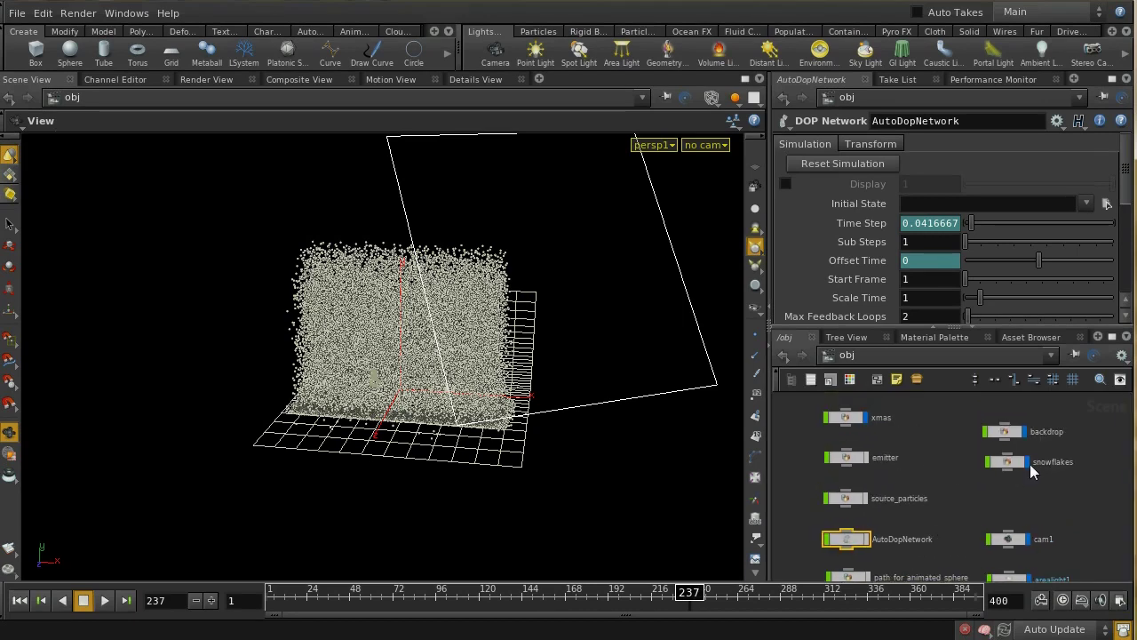
pyautogui.click(1026, 462)
pyautogui.moveTo(1041, 495); pyautogui.dragTo(1041, 460, button='middle')
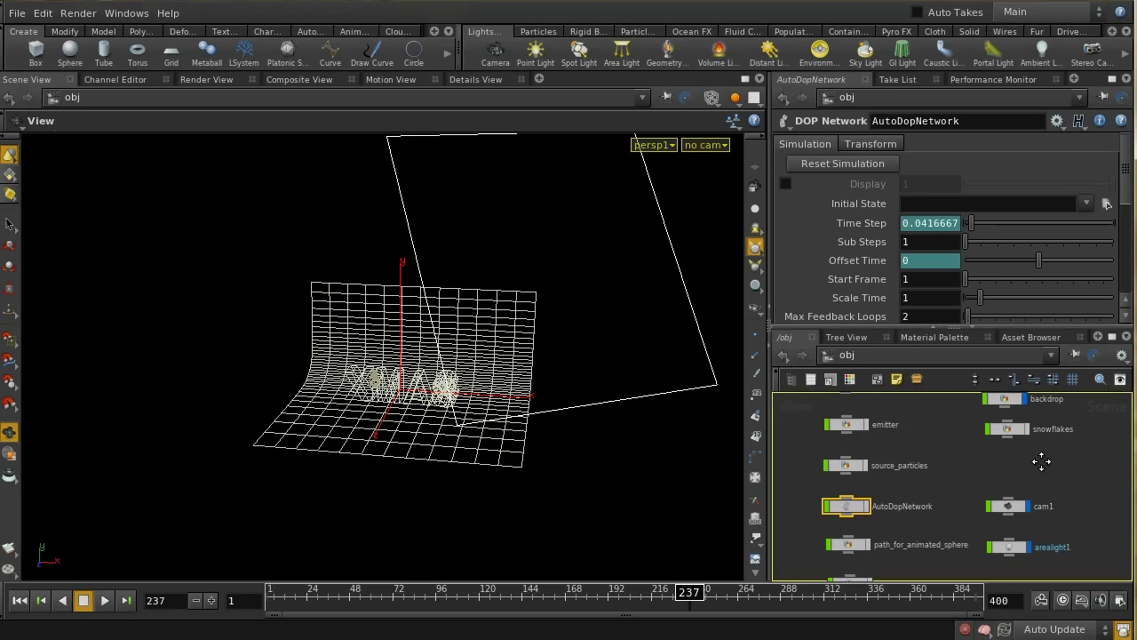
# Temporarily display animated_sphere and path_for_animated_sphere to examine them, scrubbing the timeline to frame 242 and back to frame 229
pyautogui.moveTo(1039, 515); pyautogui.dragTo(977, 444, button='middle')
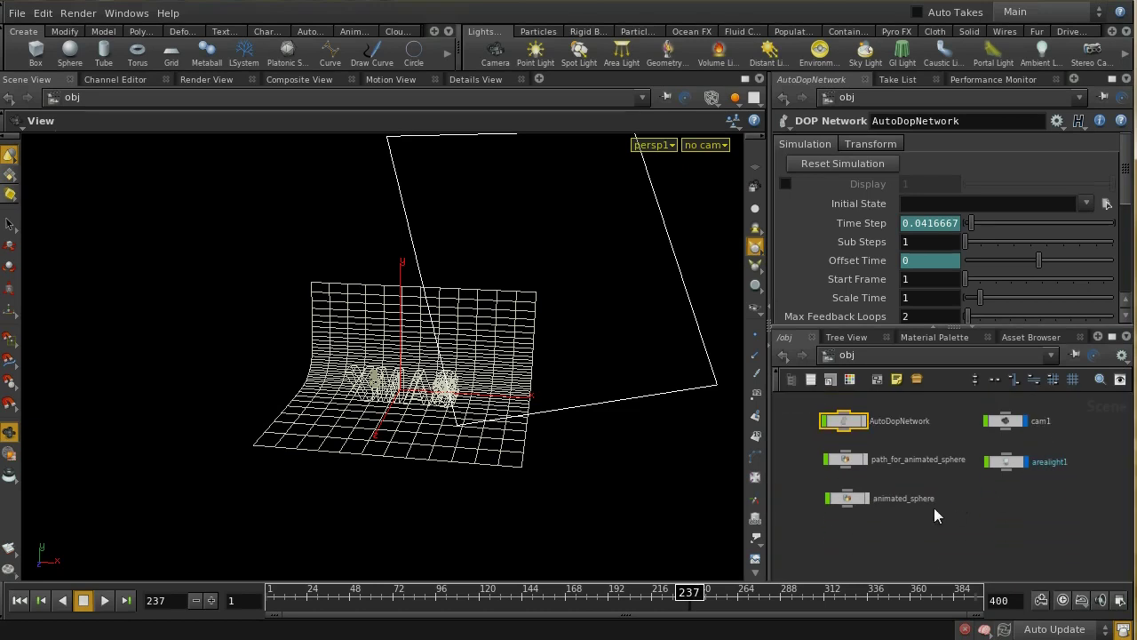
pyautogui.click(865, 502)
pyautogui.click(847, 501)
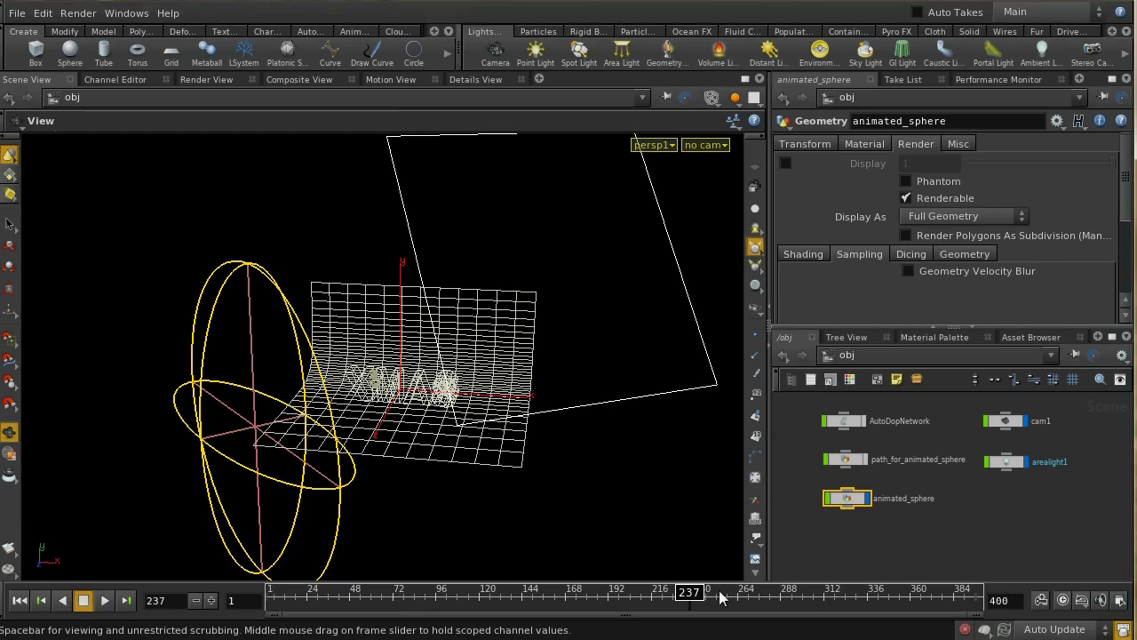
pyautogui.moveTo(689, 593)
pyautogui.mouseDown()
pyautogui.moveTo(840, 609)
pyautogui.moveTo(699, 594)
pyautogui.mouseUp()
pyautogui.click(866, 458)
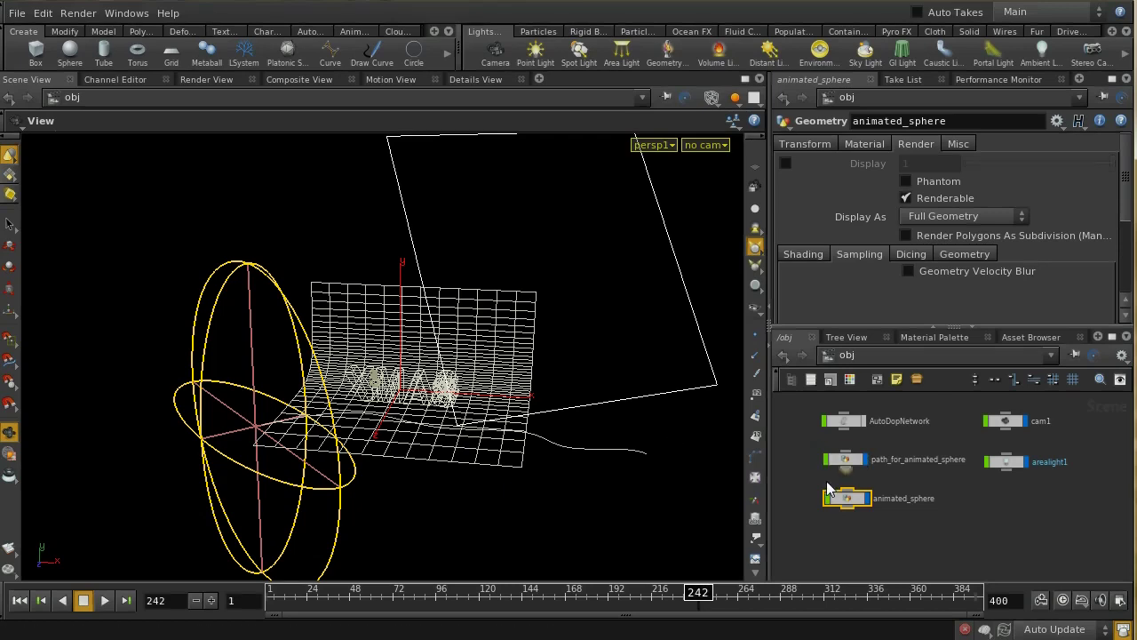
pyautogui.click(864, 460)
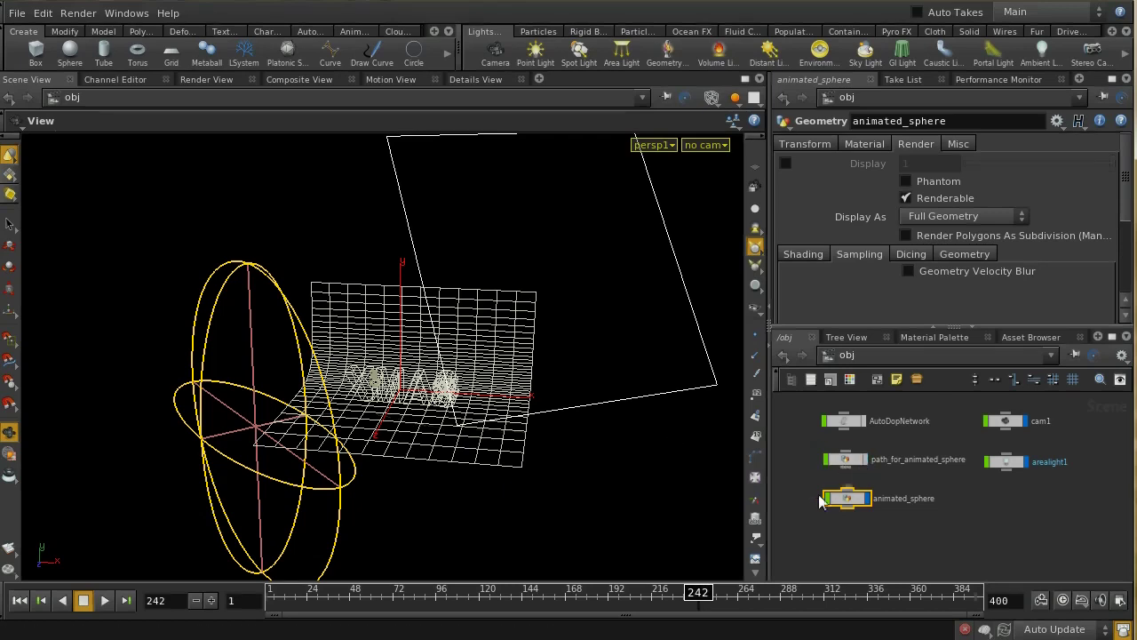
pyautogui.moveTo(699, 591); pyautogui.dragTo(675, 613)
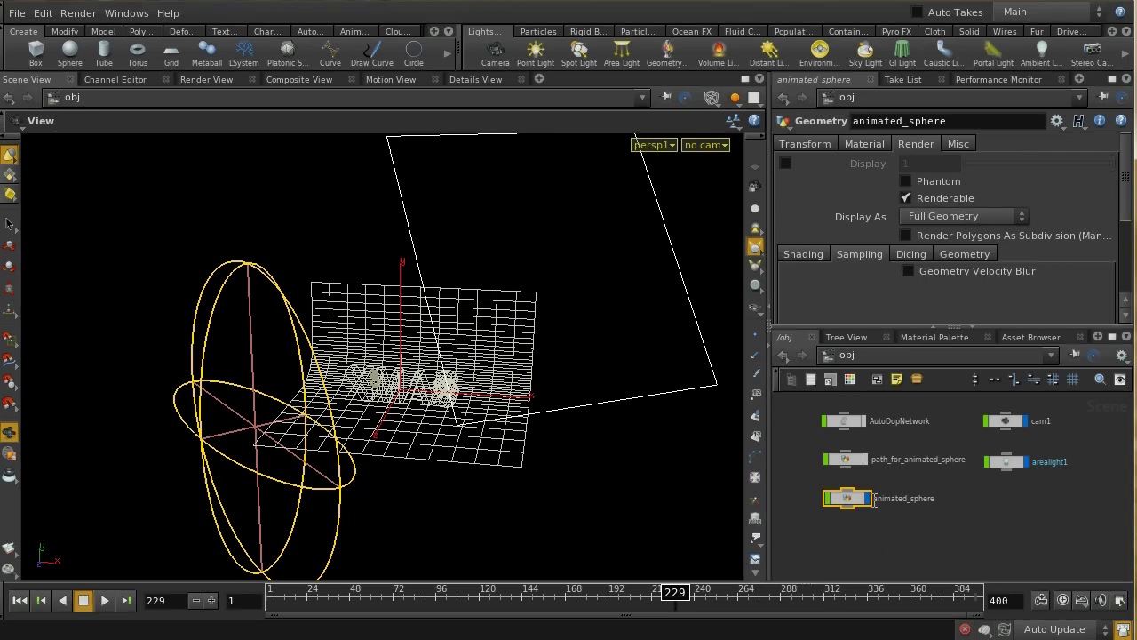
pyautogui.click(868, 500)
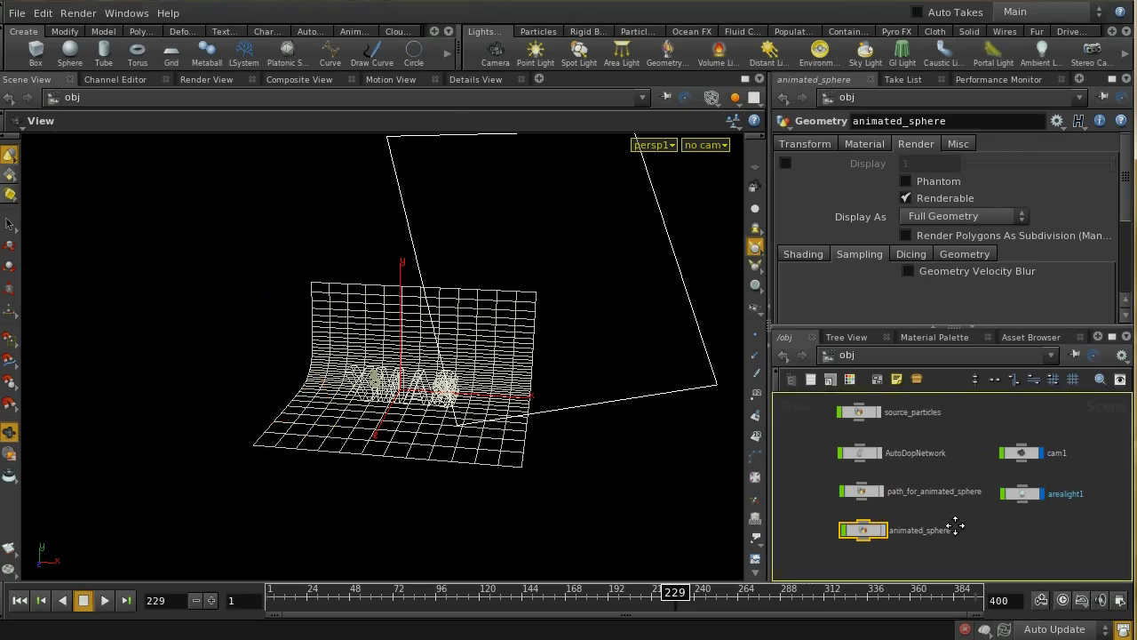
# Reopen AutoDopNetwork and review popstream_just_in_sphere's stream name together with popgroup_insphere_and_stuck's source group and rule
pyautogui.doubleClick(858, 455)
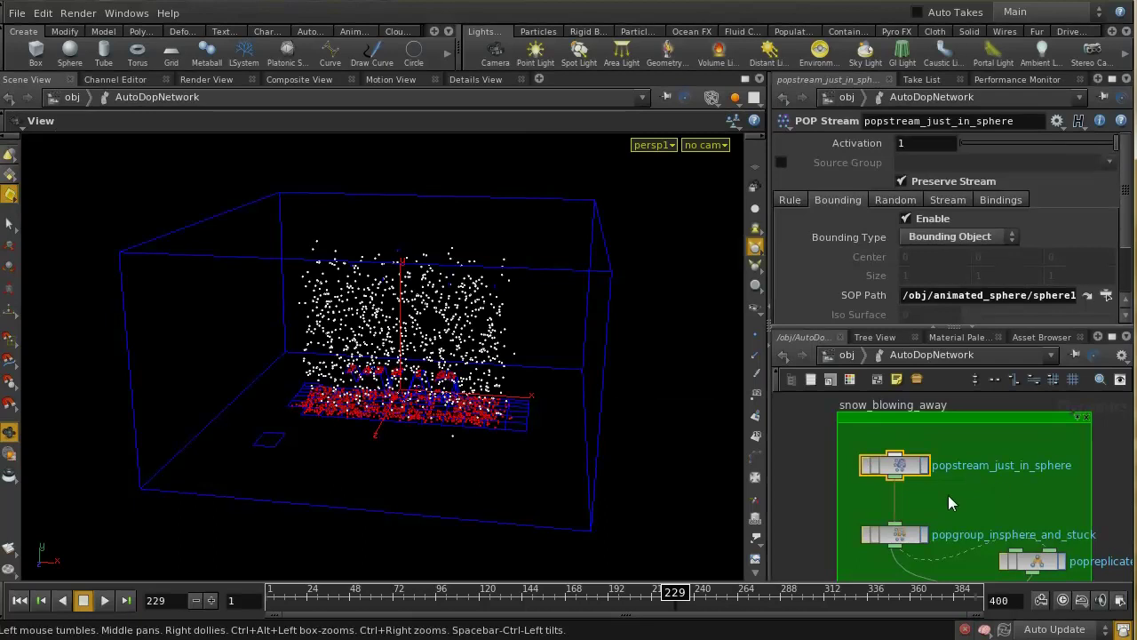
pyautogui.moveTo(1113, 510); pyautogui.dragTo(1111, 463, button='middle')
pyautogui.click(892, 485)
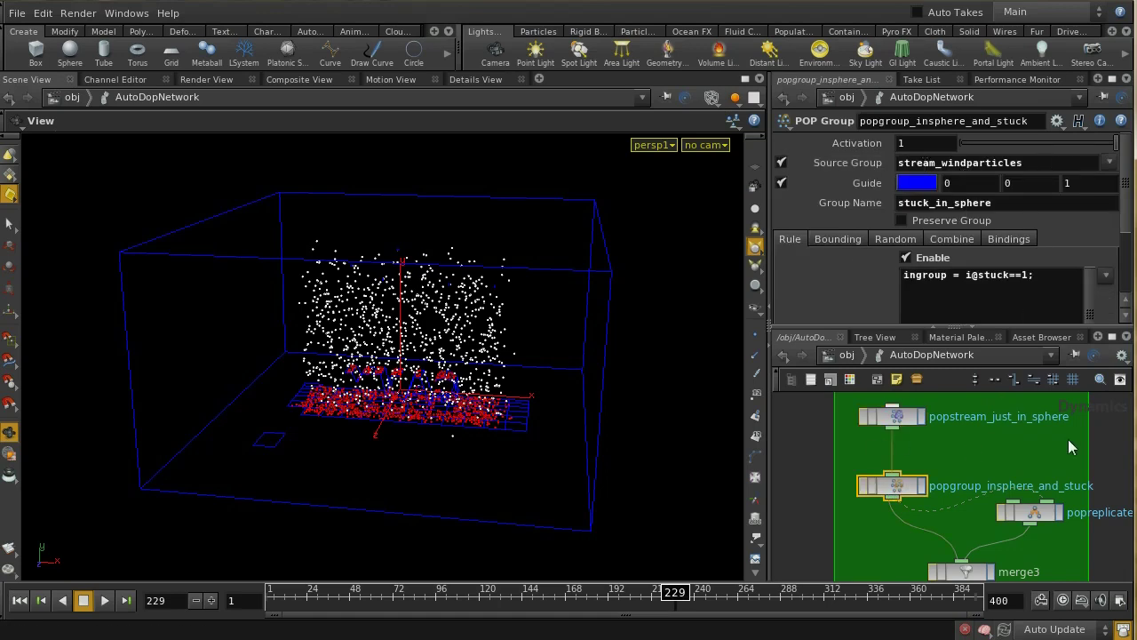
pyautogui.click(907, 420)
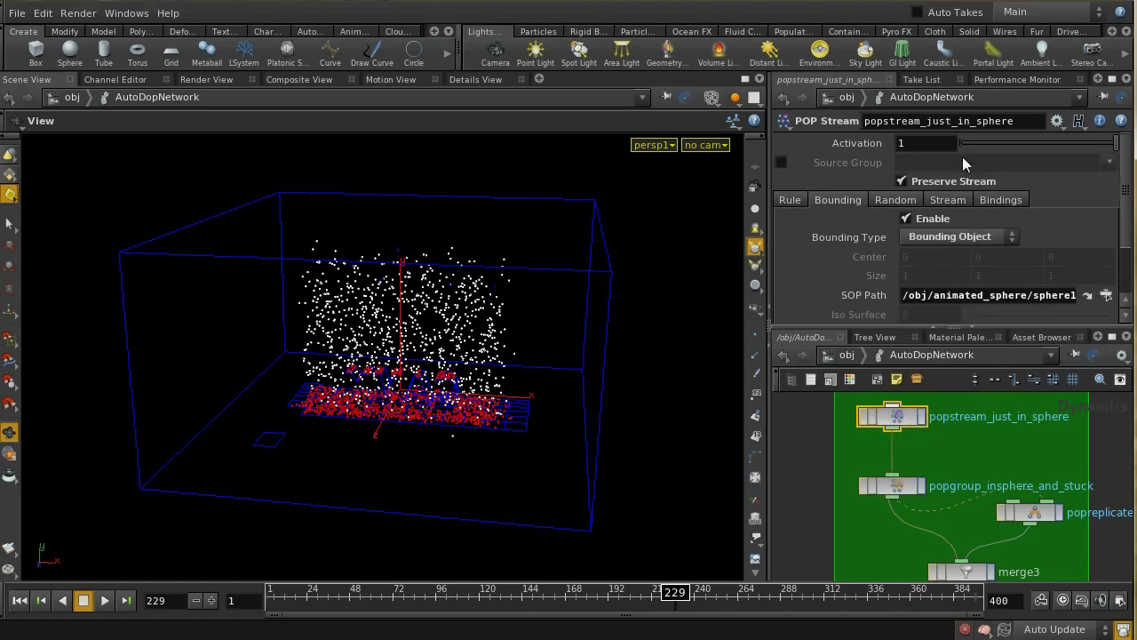
pyautogui.click(961, 202)
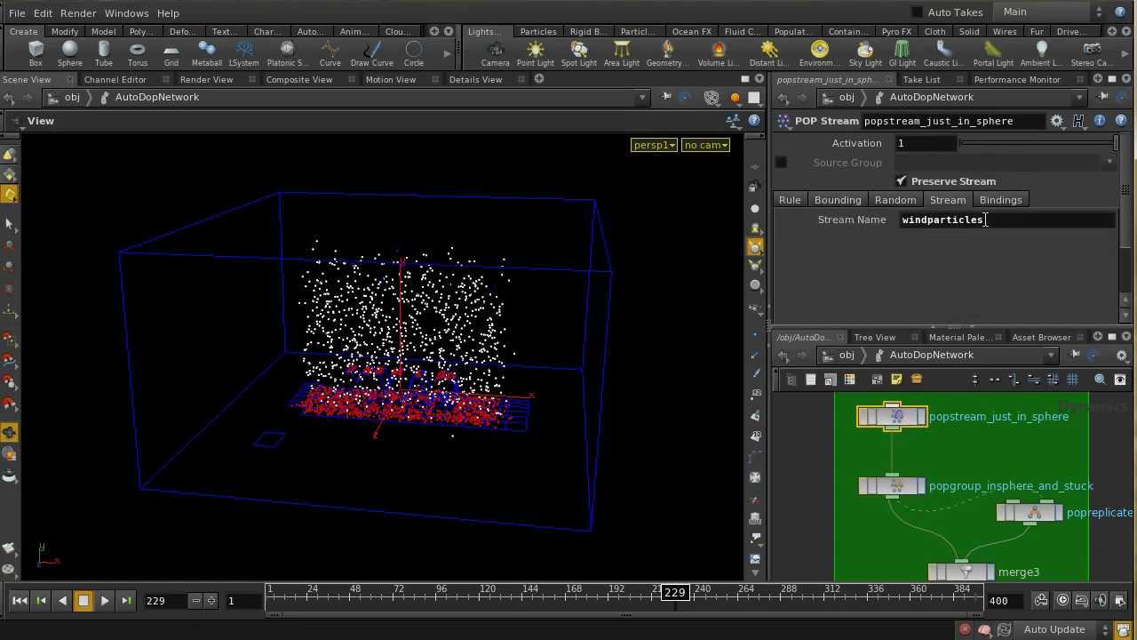
pyautogui.click(898, 485)
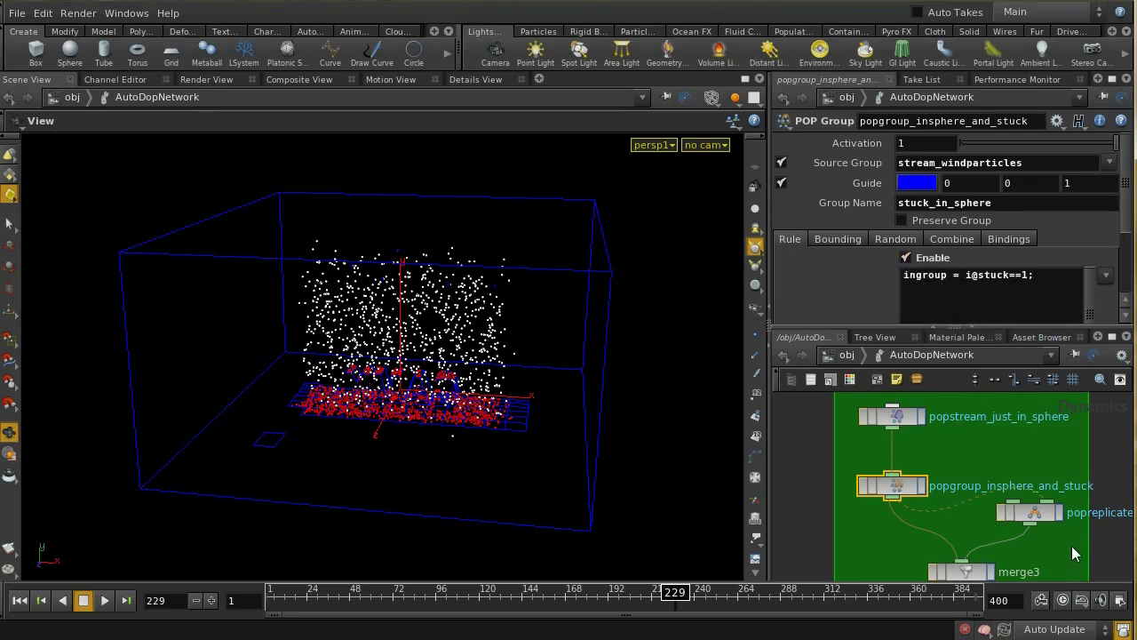
# Select the popreplicate node for stuck particles and review its birth settings and its initial velocity attributes
pyautogui.moveTo(1107, 545); pyautogui.dragTo(1097, 498, button='middle')
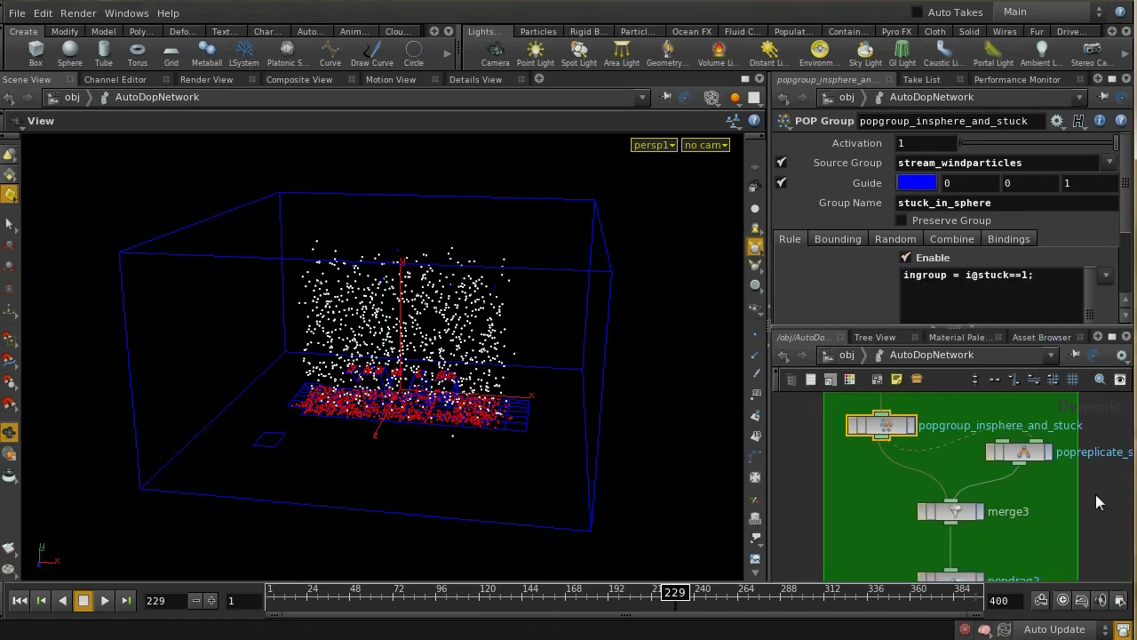
pyautogui.click(1021, 453)
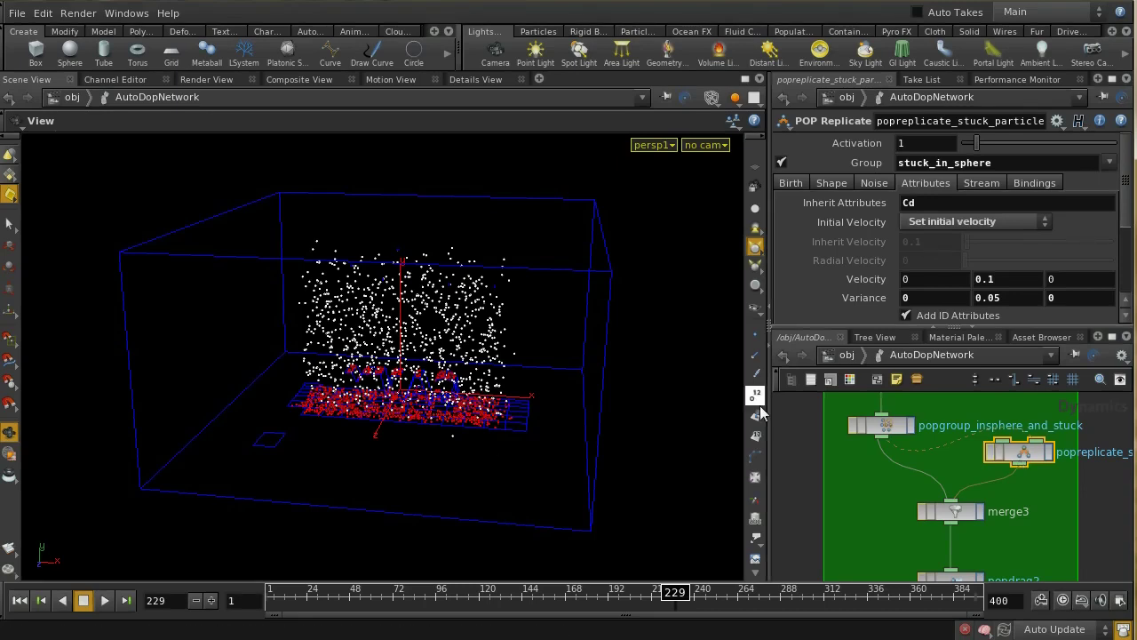
pyautogui.click(800, 184)
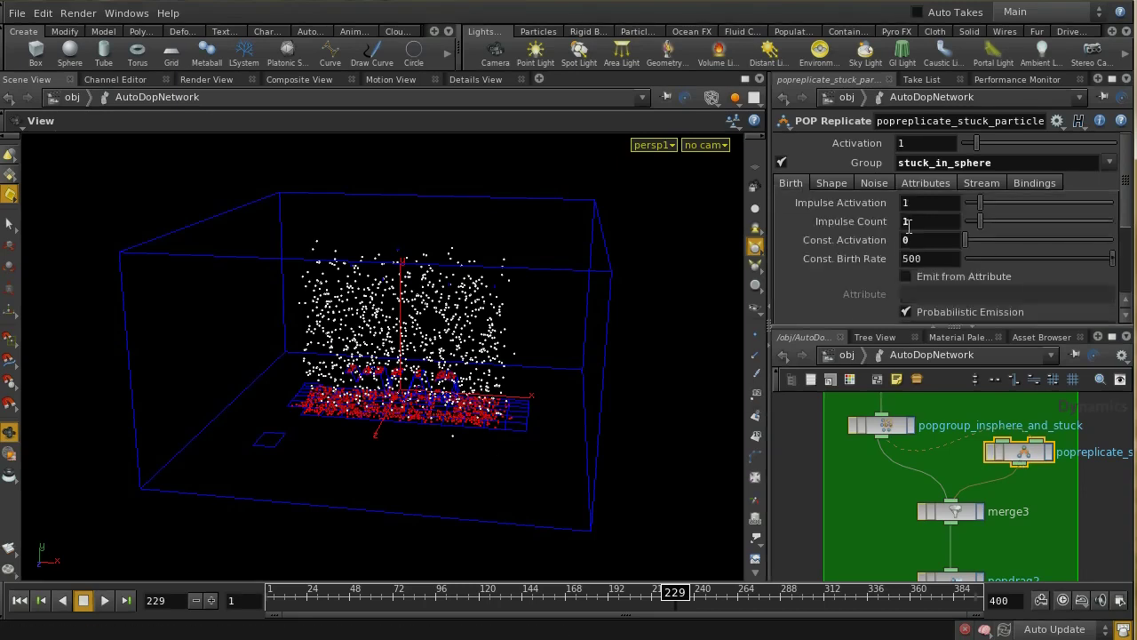
pyautogui.scroll(-5, 1058, 288)
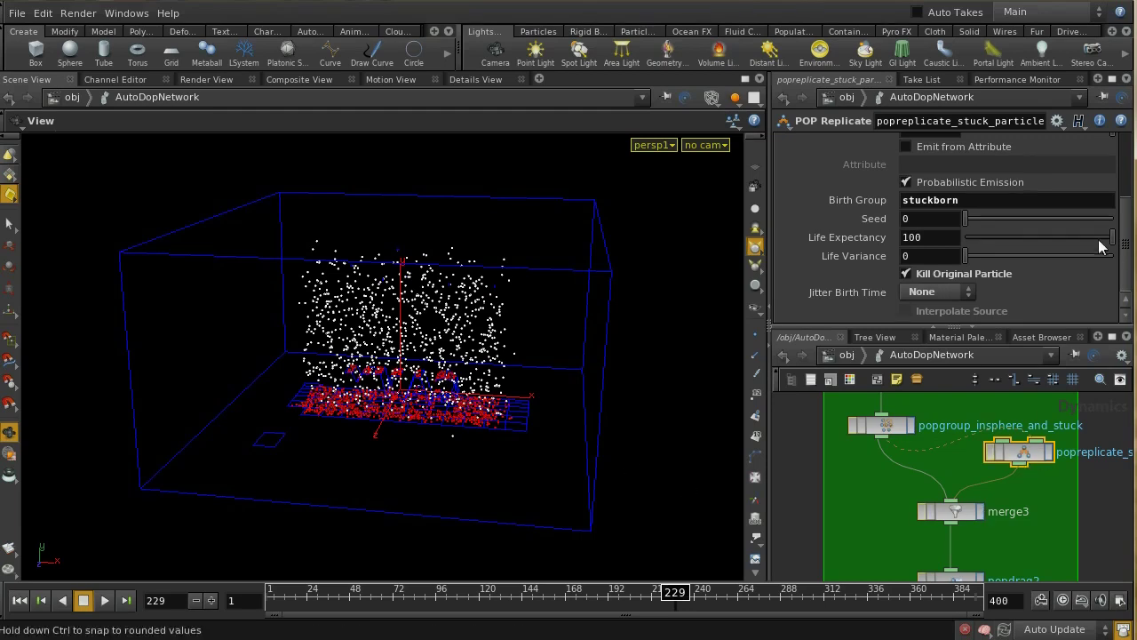
pyautogui.moveTo(1124, 230); pyautogui.dragTo(1096, 158)
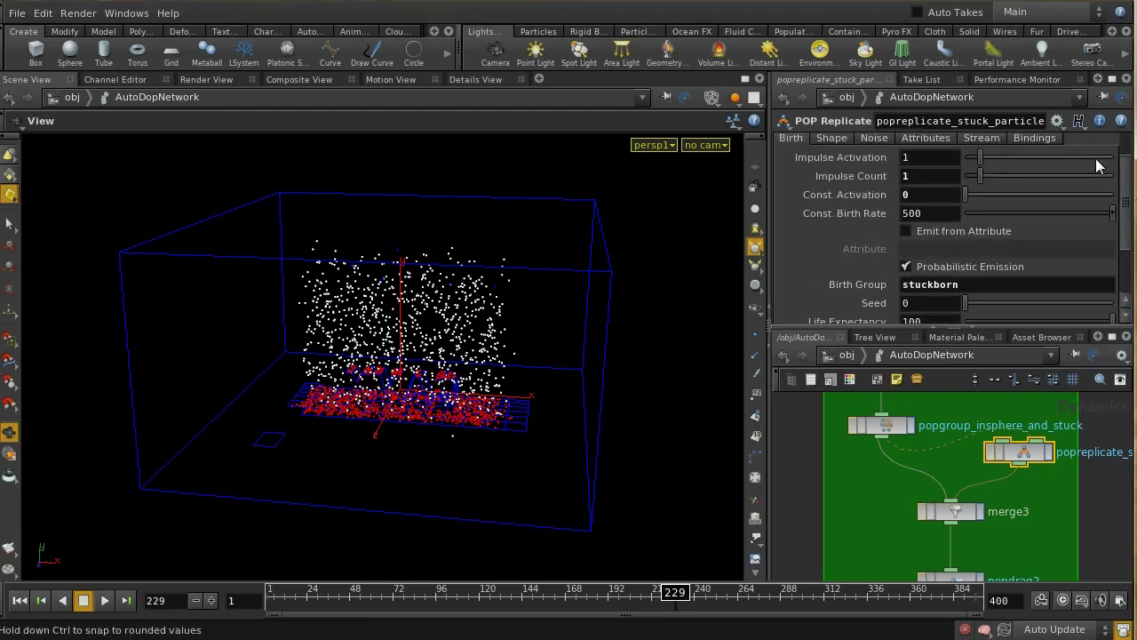
pyautogui.click(924, 140)
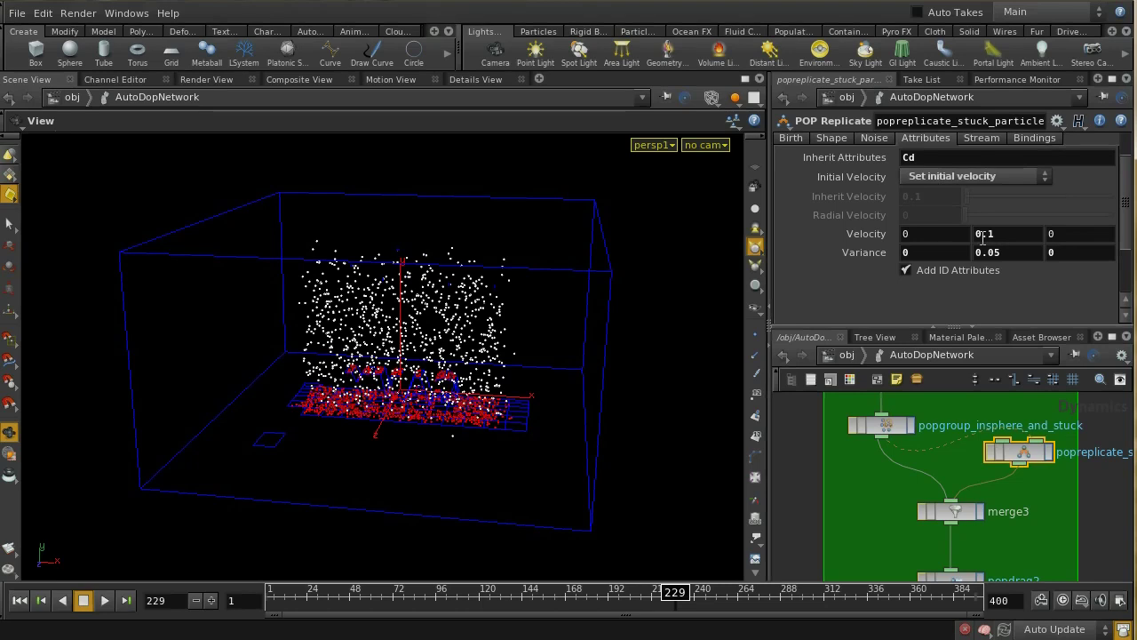
pyautogui.moveTo(1125, 233); pyautogui.dragTo(1130, 268)
# Select merge3 and review its input operators and the group and replicate nodes that feed it
pyautogui.moveTo(969, 514); pyautogui.dragTo(951, 453, button='middle')
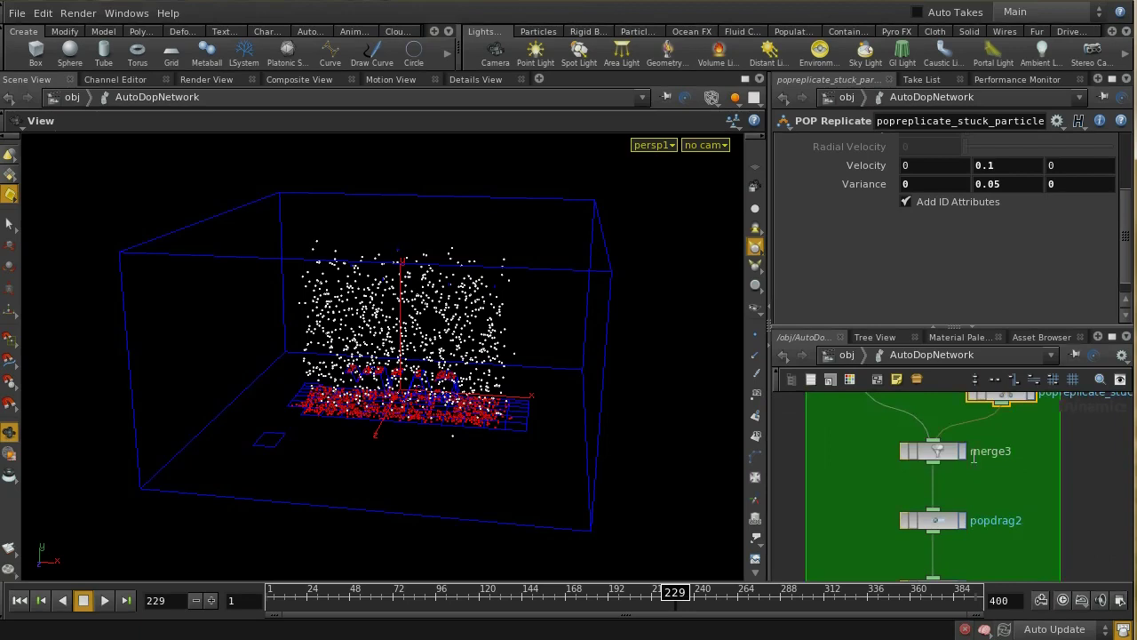
pyautogui.click(949, 453)
pyautogui.moveTo(1041, 450); pyautogui.dragTo(1050, 532, button='middle')
pyautogui.moveTo(1100, 447); pyautogui.dragTo(1105, 503, button='middle')
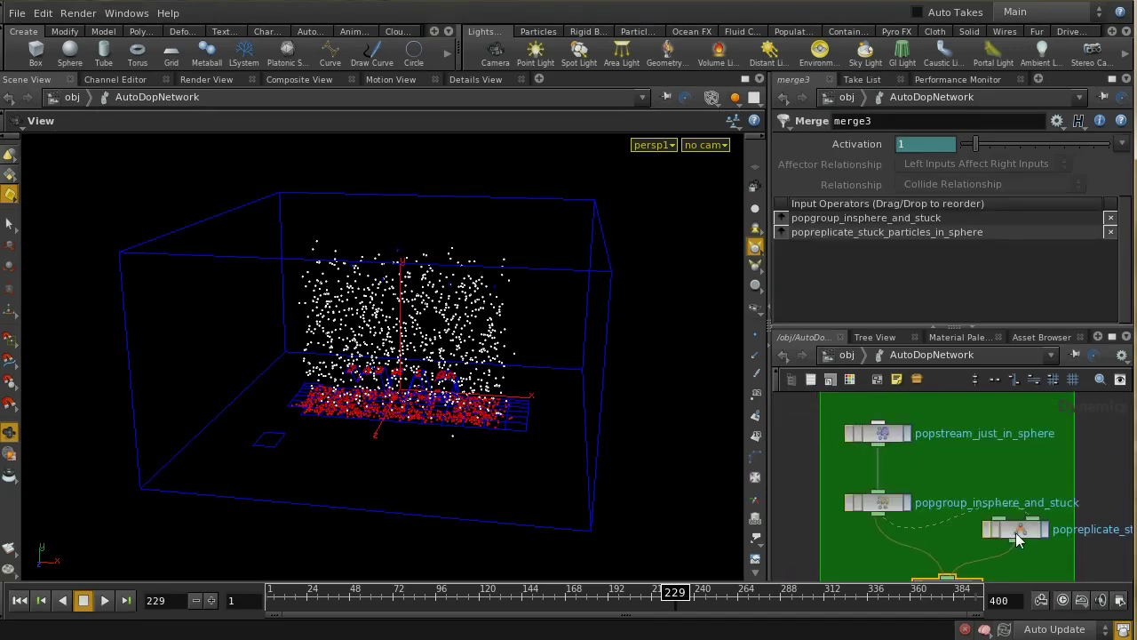
# Select popdrag2 to review its wind velocity and air resistance, and select the set_minimum_life wrangle beneath it
pyautogui.moveTo(1050, 544); pyautogui.dragTo(983, 496, button='middle')
pyautogui.click(940, 515)
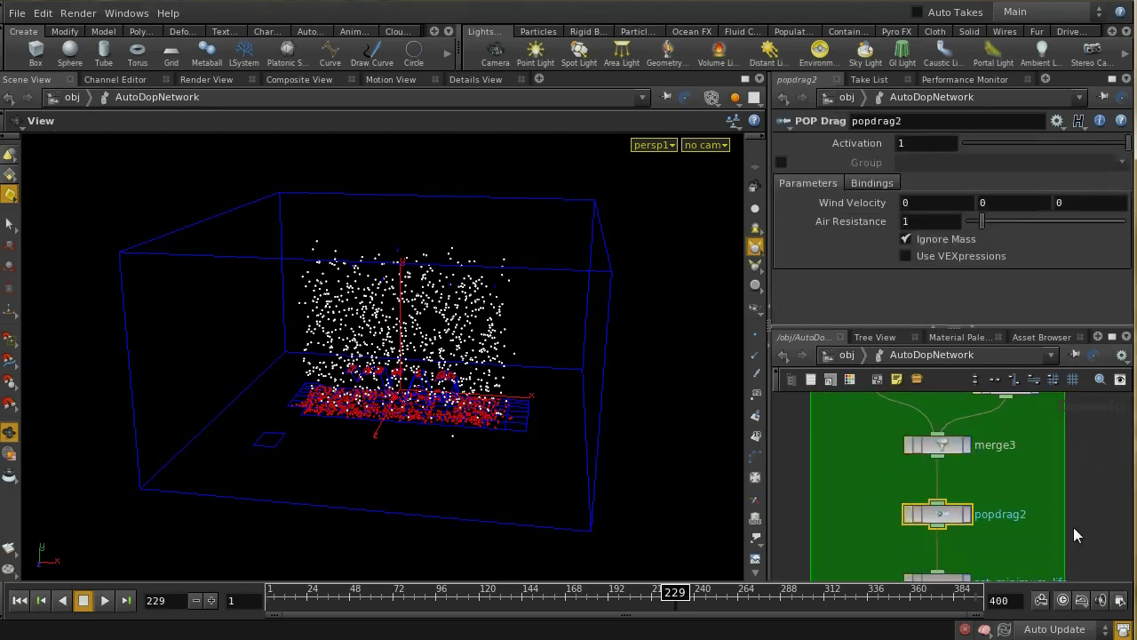
pyautogui.moveTo(1087, 541); pyautogui.dragTo(1082, 466, button='middle')
pyautogui.press('Down')
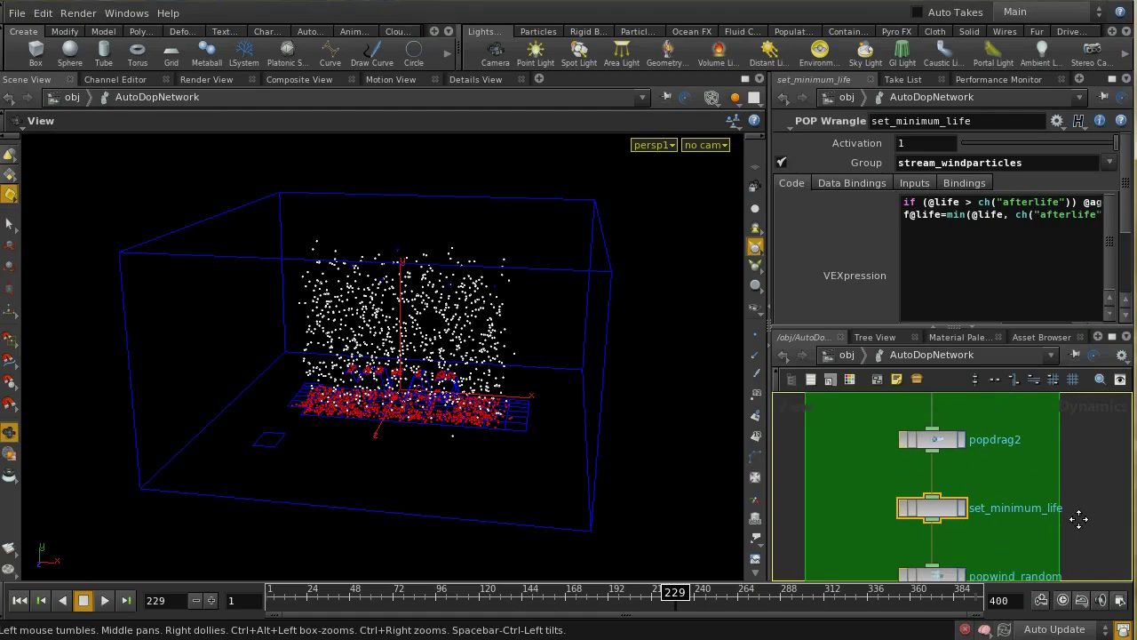
pyautogui.moveTo(1078, 519); pyautogui.dragTo(1077, 520, button='middle')
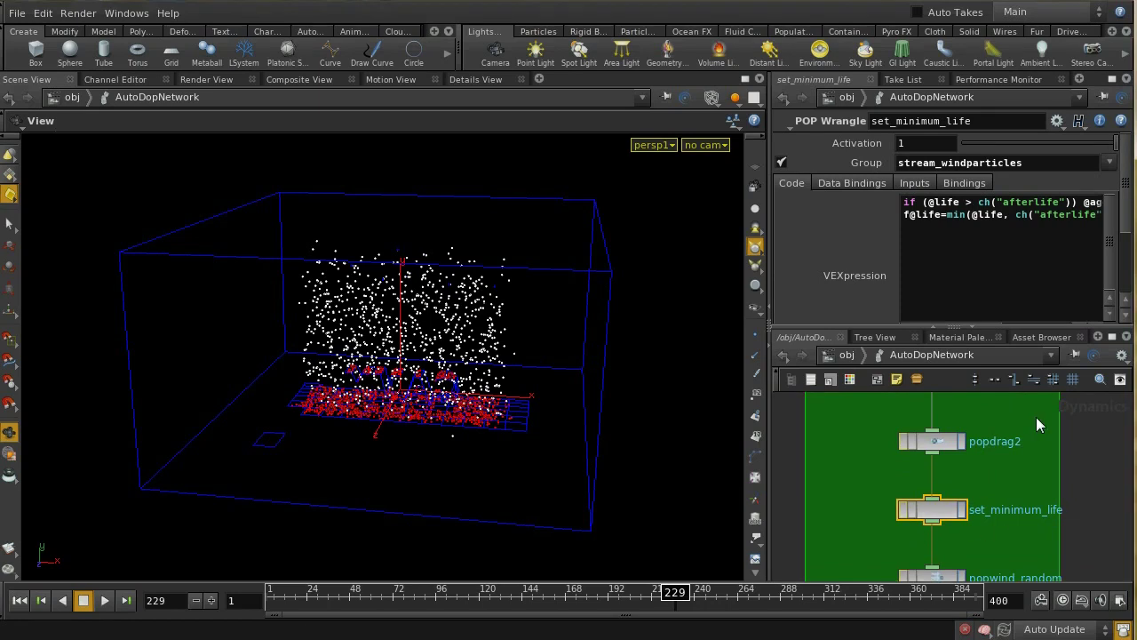
# Examine set_minimum_life's full VEXpression, After Life parameter and parameter-editing options in an enlarged parameter view, and restore the layout
pyautogui.click(1111, 78)
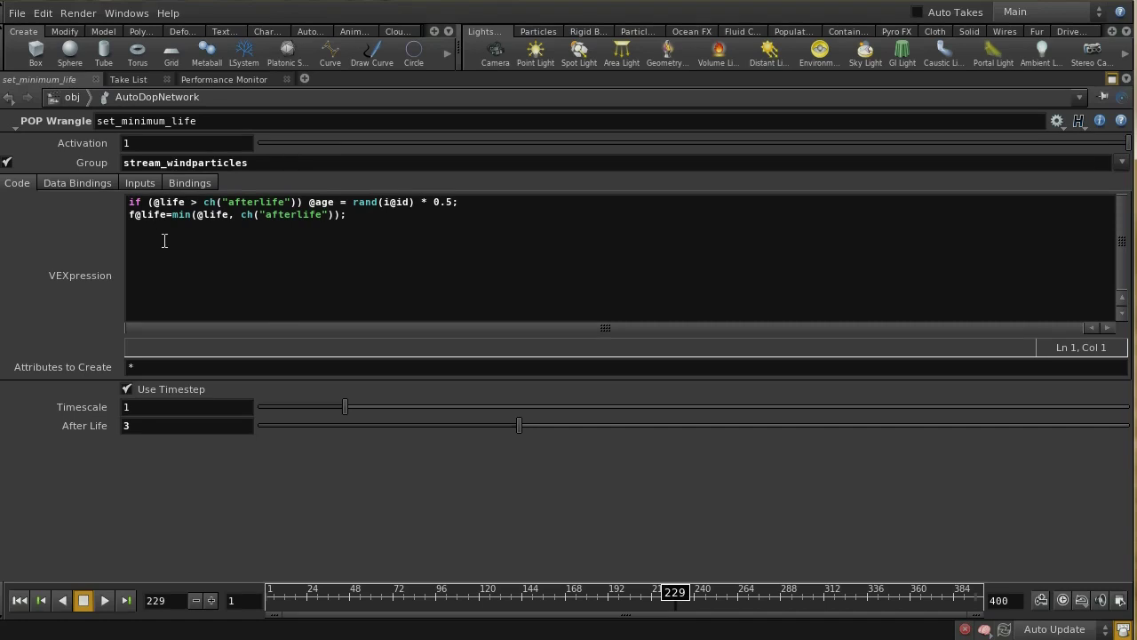
pyautogui.click(1057, 121)
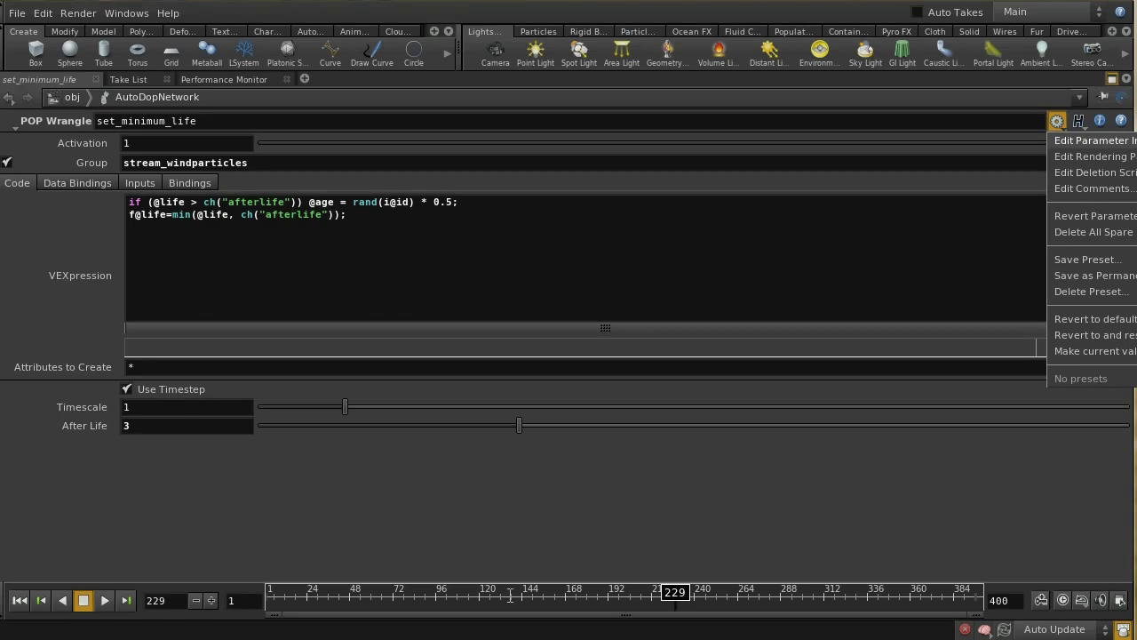
pyautogui.click(483, 563)
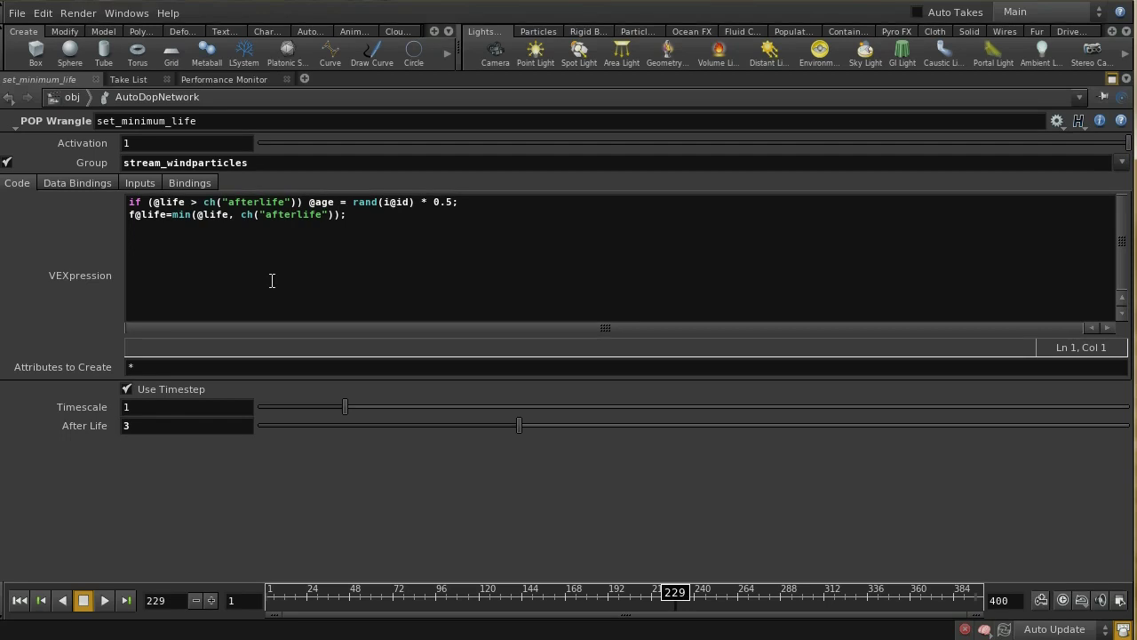
pyautogui.click(1111, 79)
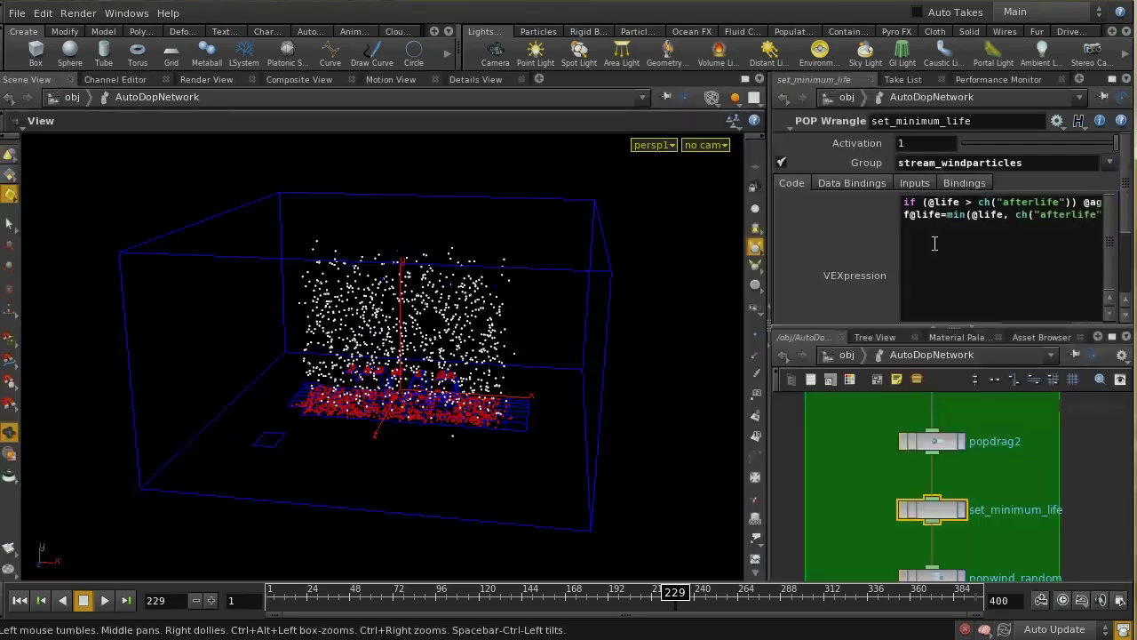
# Select popwind_random and review its wind velocity, air resistance and noise settings
pyautogui.scroll(-3, 1081, 482)
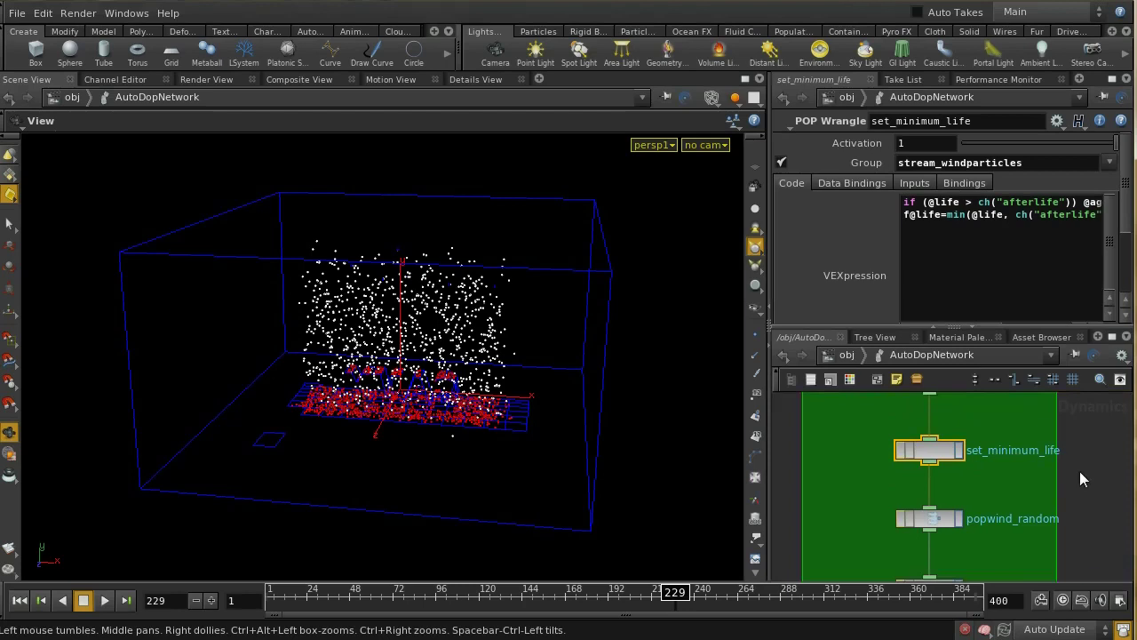
pyautogui.scroll(-1, 1079, 449)
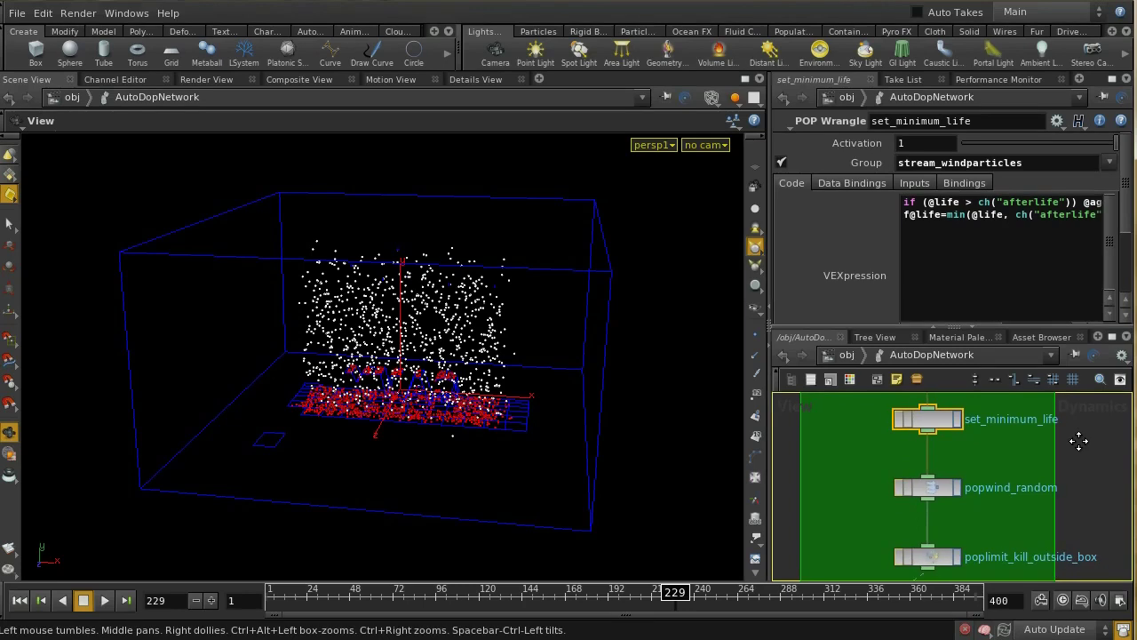
pyautogui.click(937, 487)
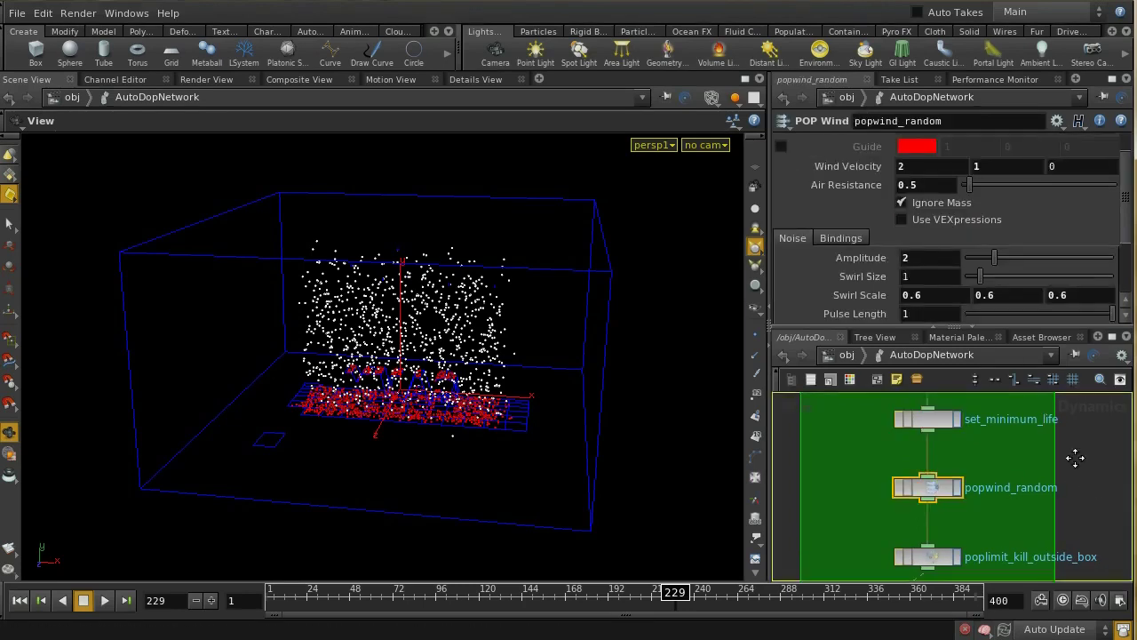
pyautogui.scroll(-3, 1068, 415)
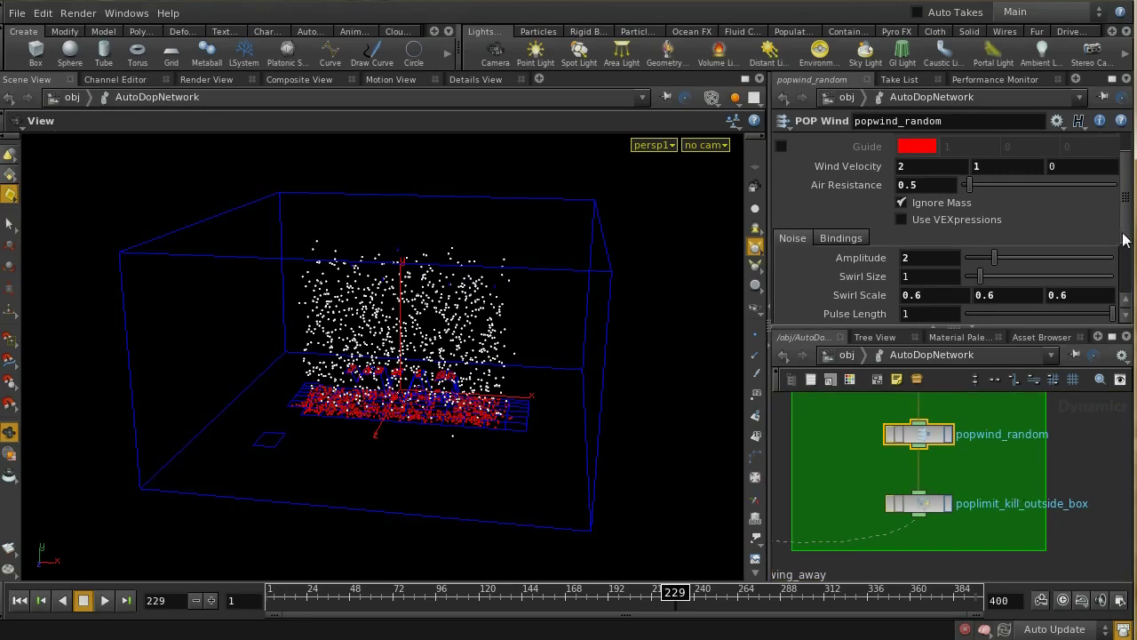
pyautogui.scroll(2, 1121, 236)
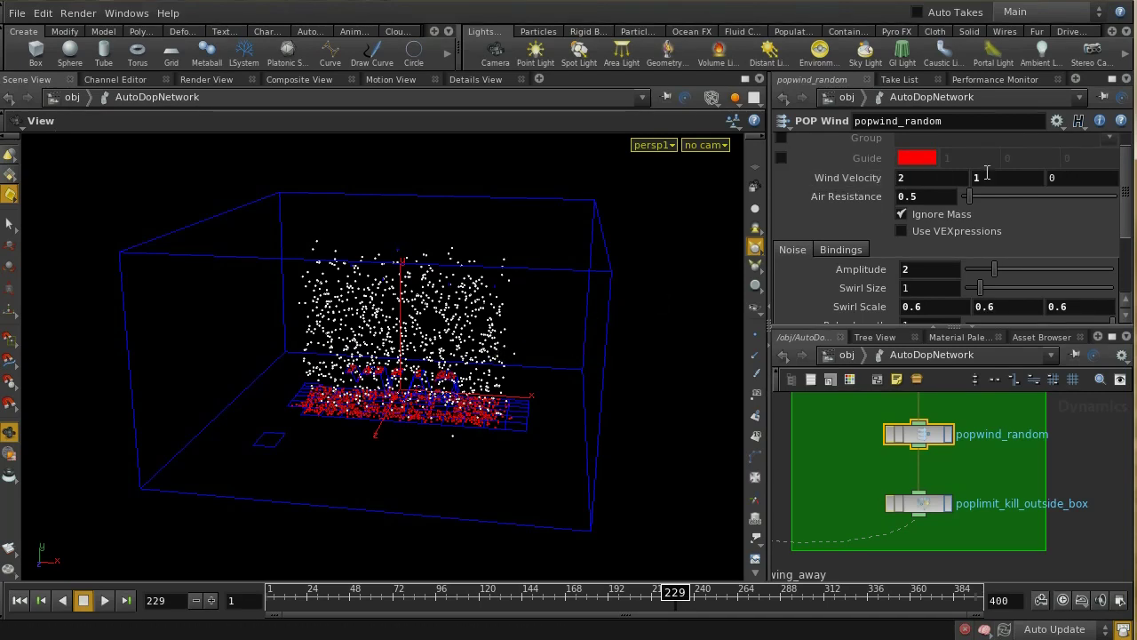
pyautogui.moveTo(1129, 229); pyautogui.dragTo(1128, 256)
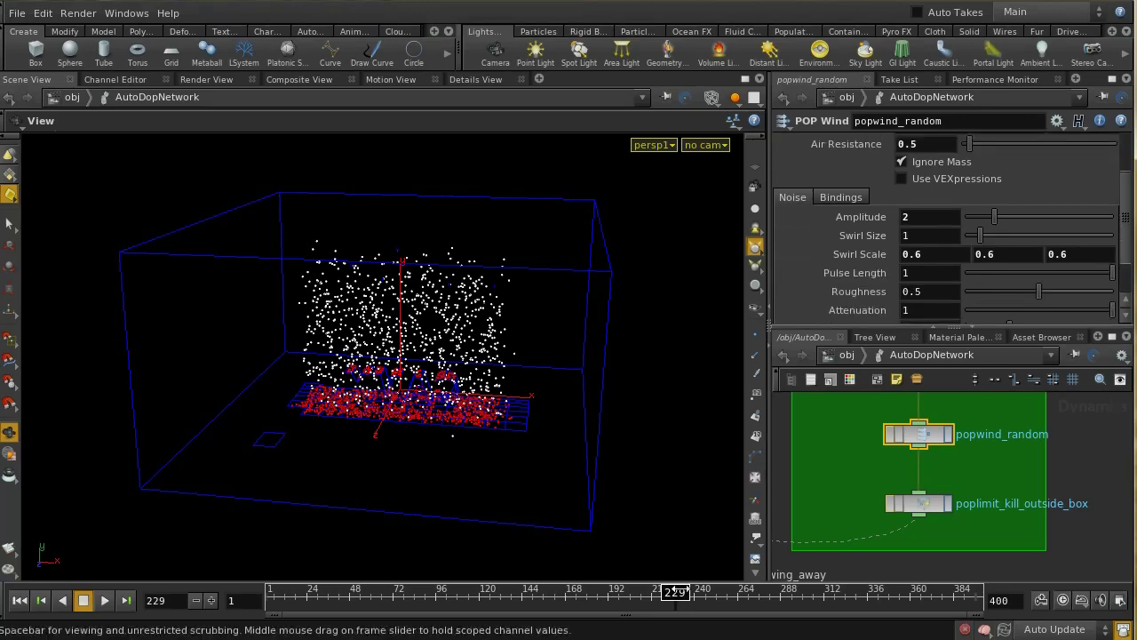
# Scrub the simulation to frame 279, play it onward to watch the snow blow away, and return to frame 1
pyautogui.moveTo(683, 590); pyautogui.dragTo(764, 598)
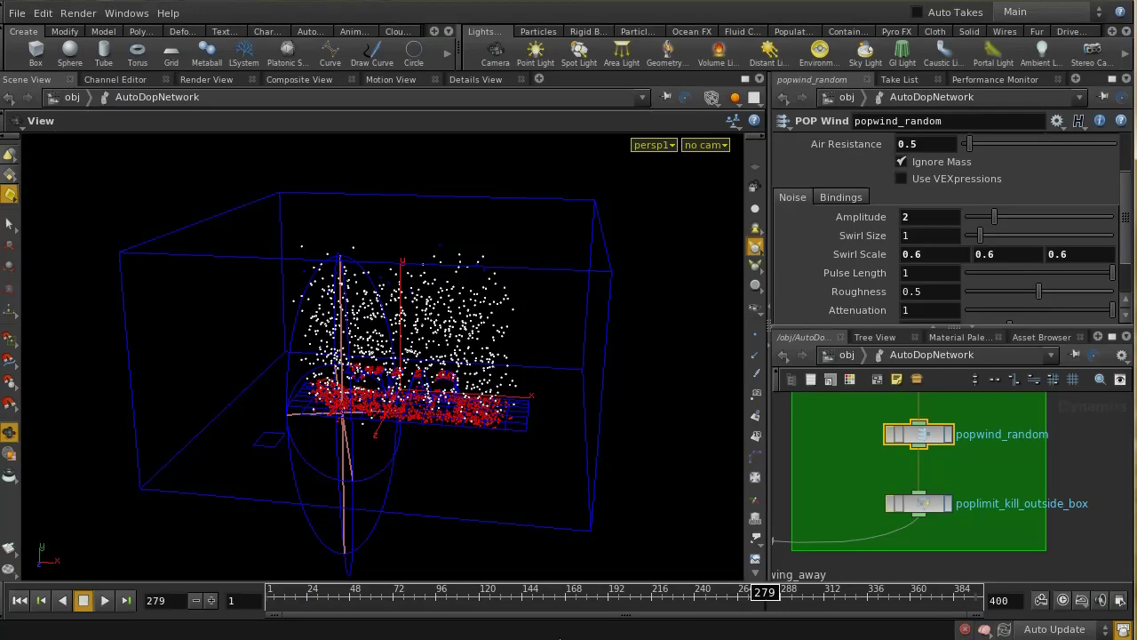
pyautogui.click(102, 602)
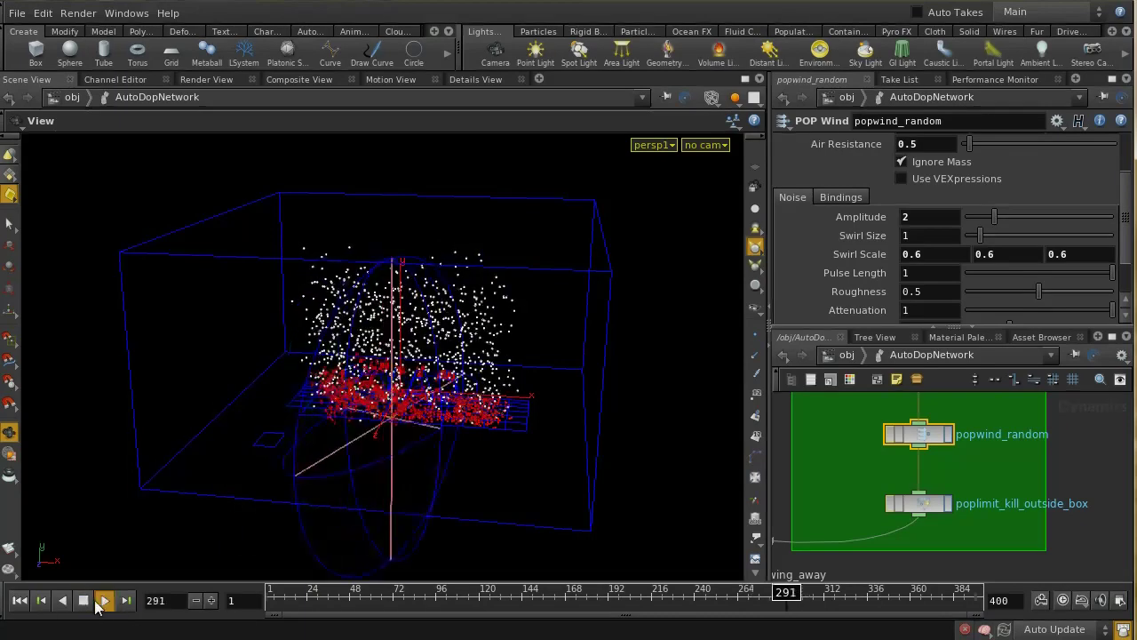
pyautogui.click(82, 601)
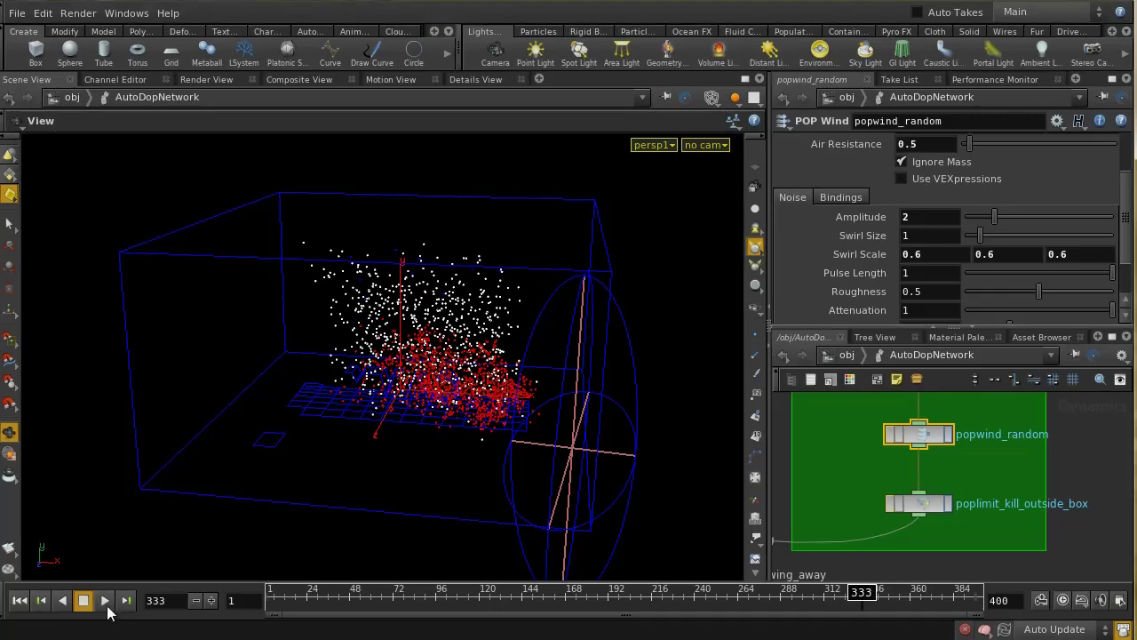
pyautogui.click(104, 605)
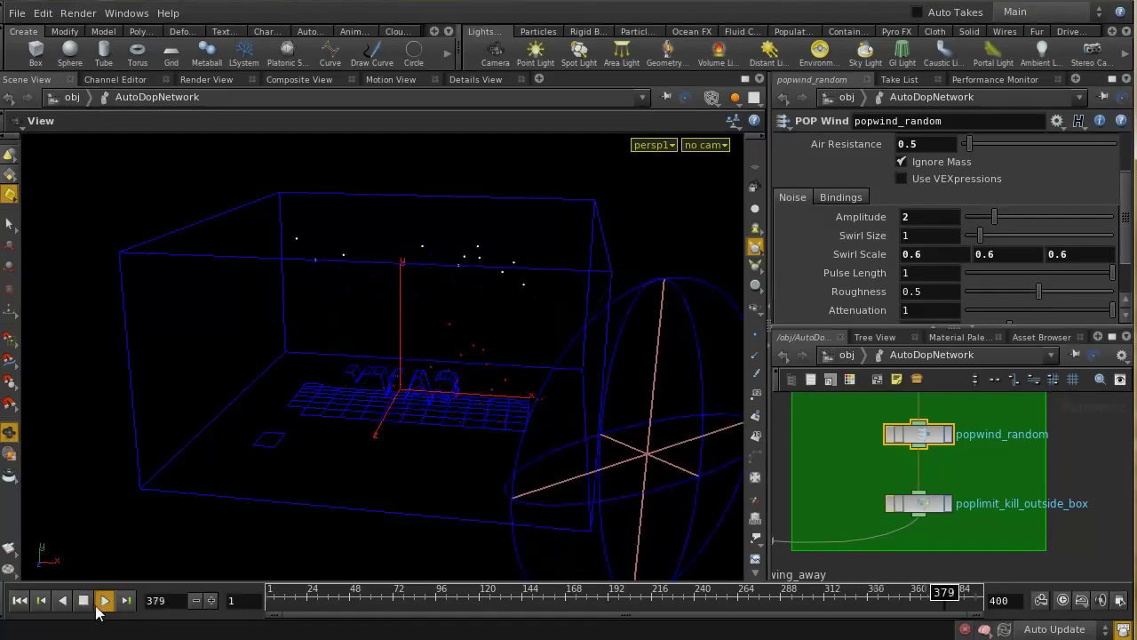
pyautogui.click(82, 601)
pyautogui.click(20, 600)
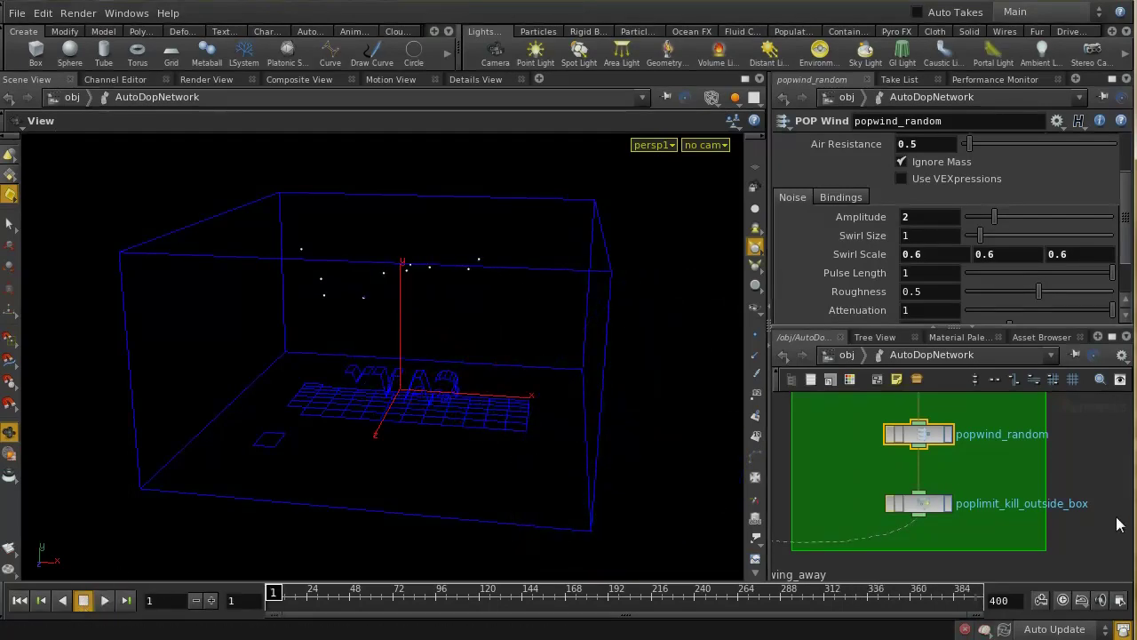
# Select gravity_animated and examine its animated Y force curve and end keyframes in the Channel Editor
pyautogui.moveTo(1119, 524); pyautogui.dragTo(1083, 502, button='middle')
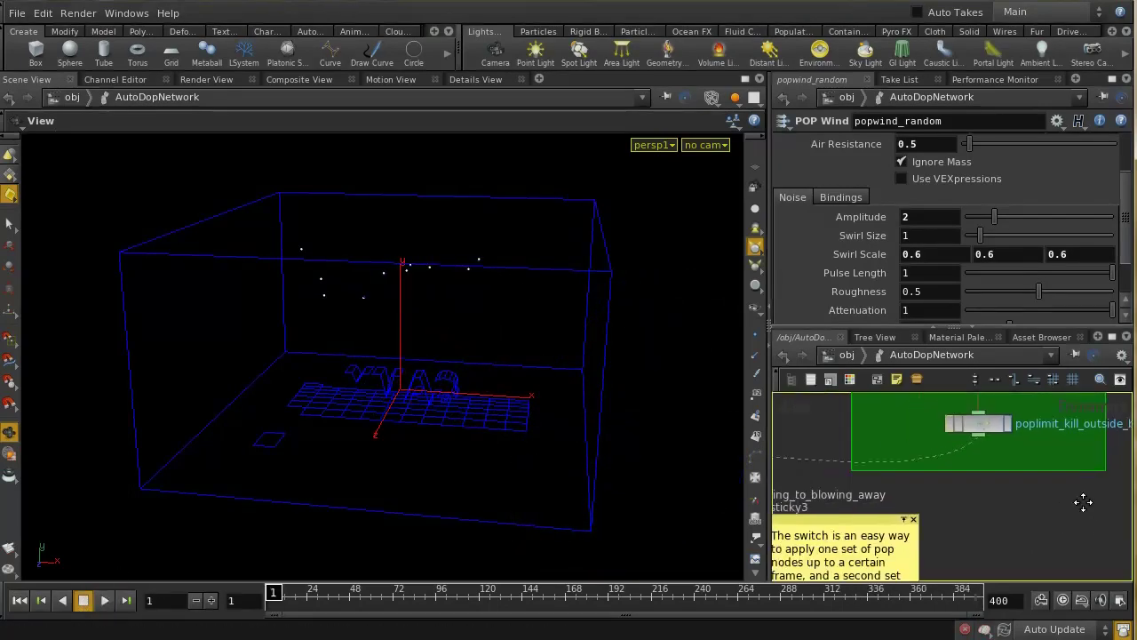
pyautogui.moveTo(935, 551); pyautogui.dragTo(1017, 533, button='middle')
pyautogui.moveTo(834, 536); pyautogui.dragTo(994, 453, button='middle')
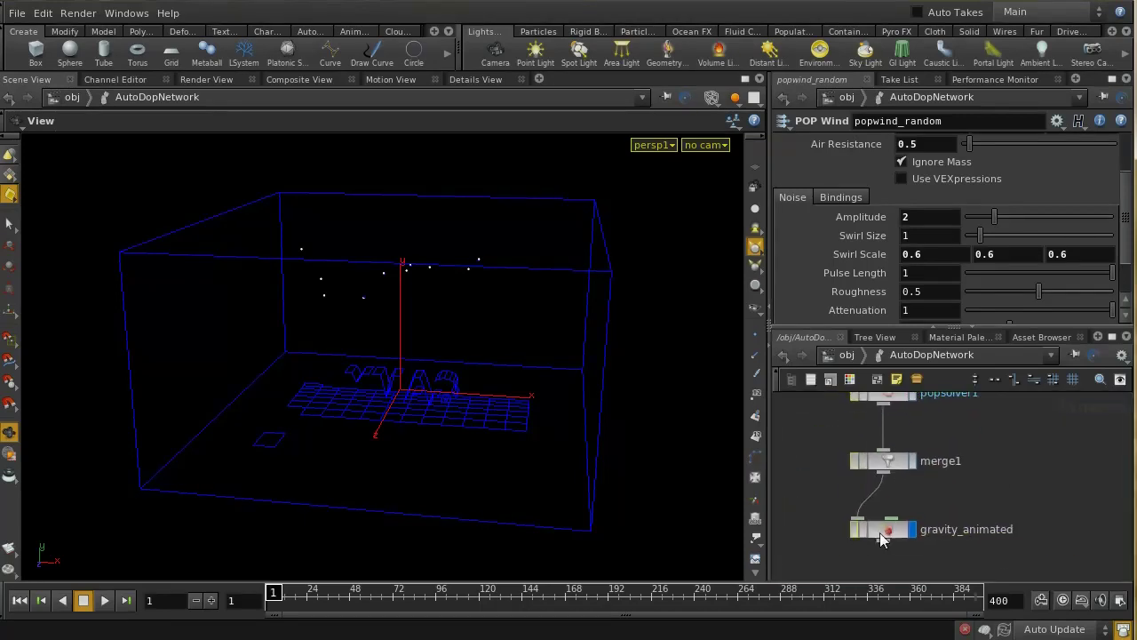
pyautogui.click(884, 536)
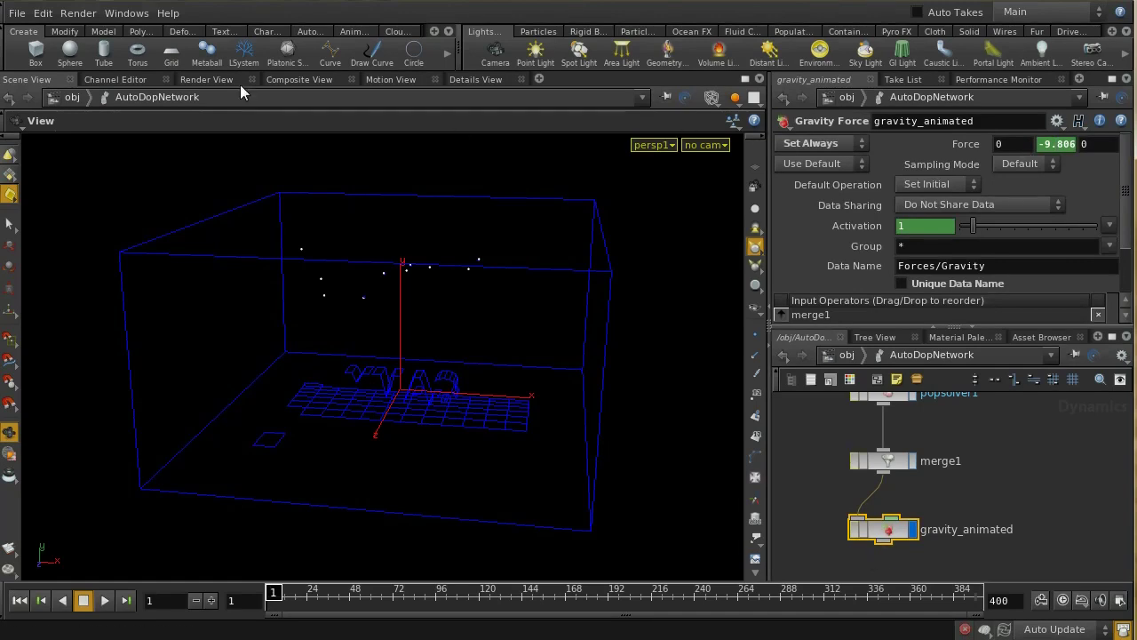
pyautogui.click(119, 79)
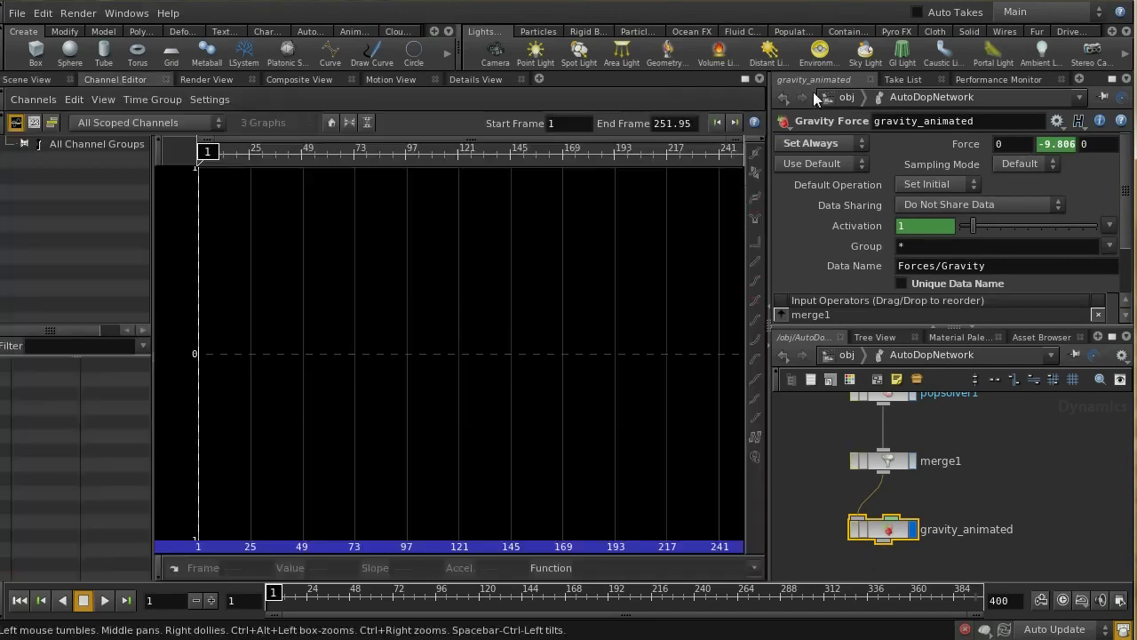
pyautogui.click(978, 143)
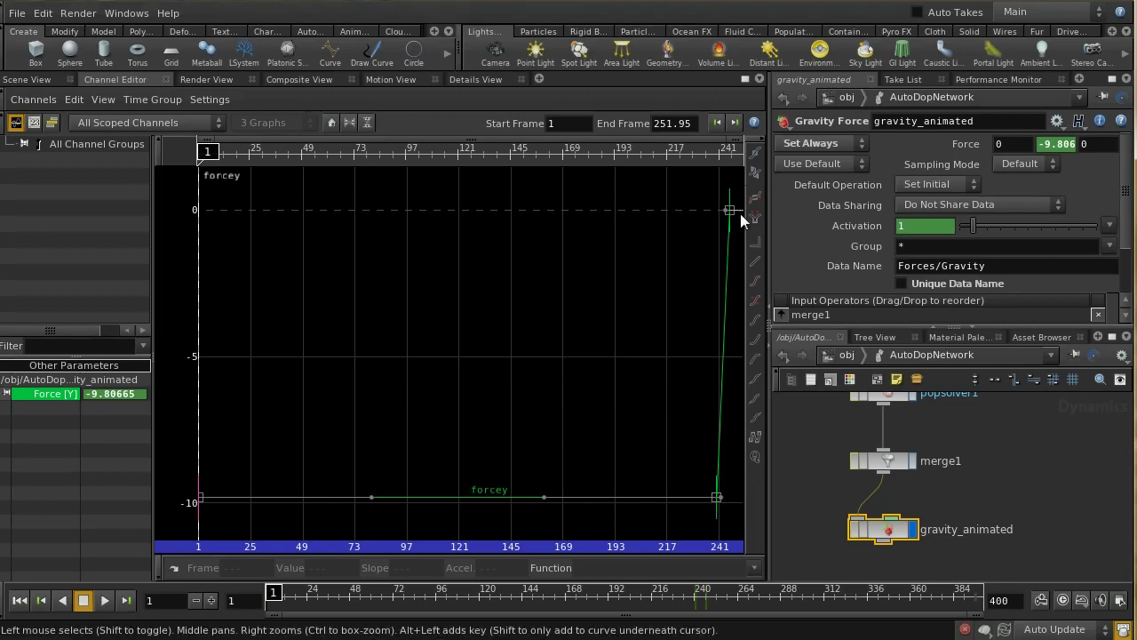
pyautogui.moveTo(733, 213)
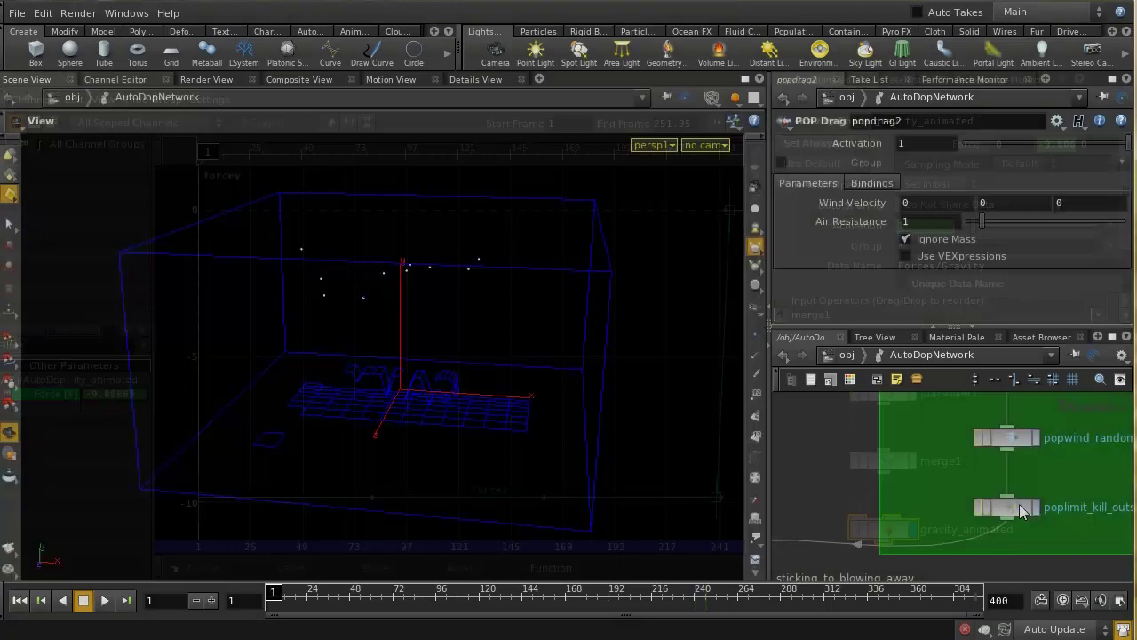
# Review poplimit_kill_outside_box's boundary behaviour, size and centre, and return to the object level of the scene
pyautogui.click(1013, 508)
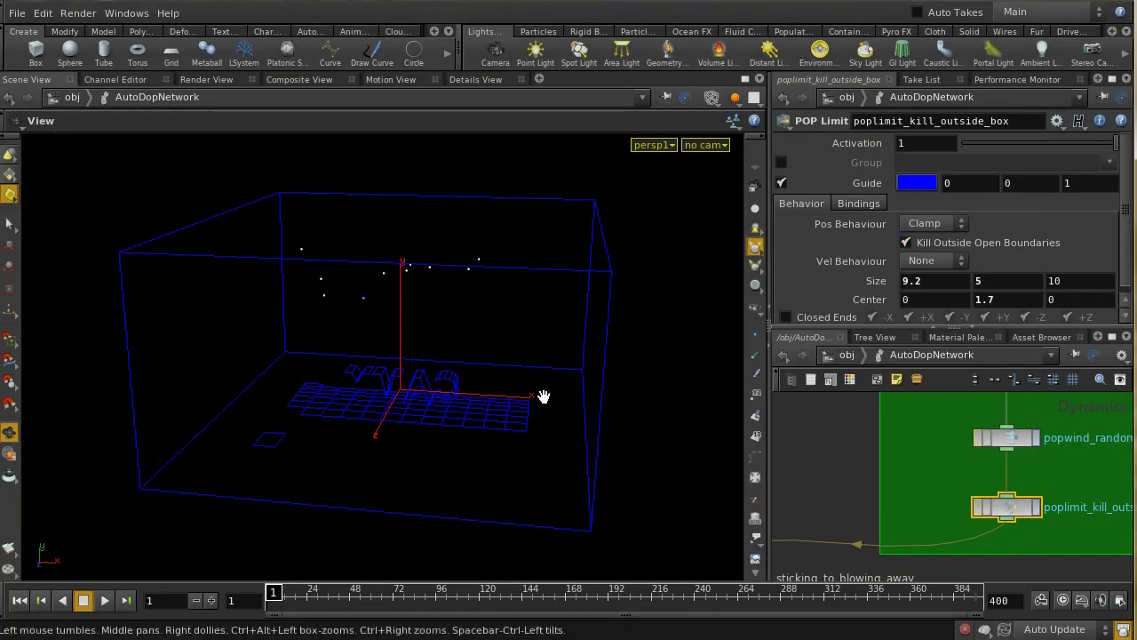
pyautogui.click(837, 355)
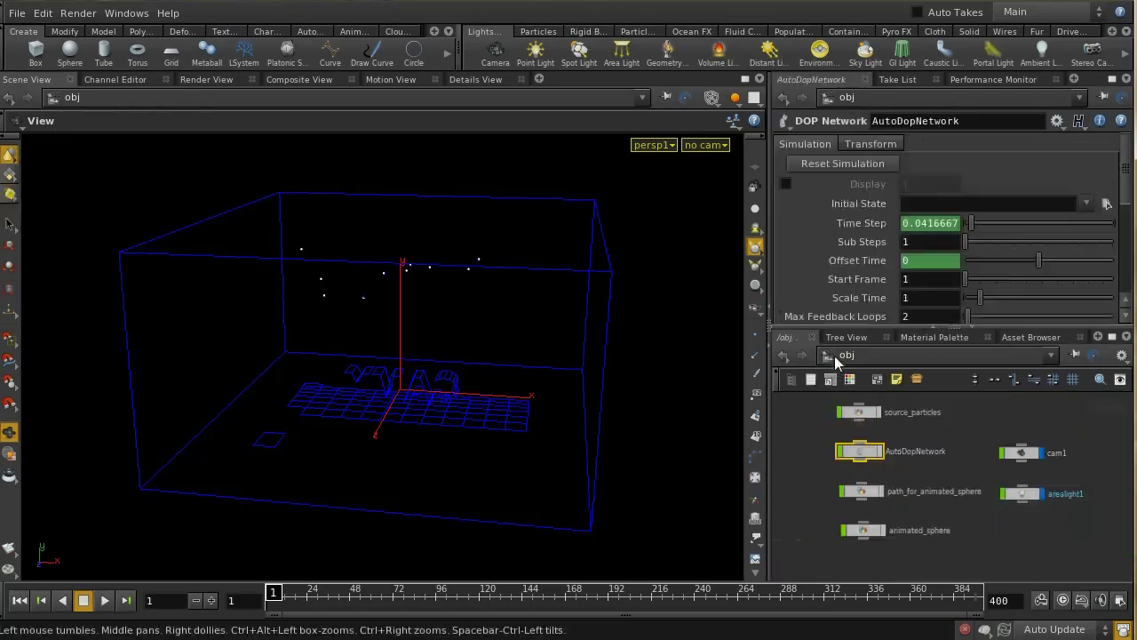
pyautogui.moveTo(968, 487); pyautogui.dragTo(998, 434, button='middle')
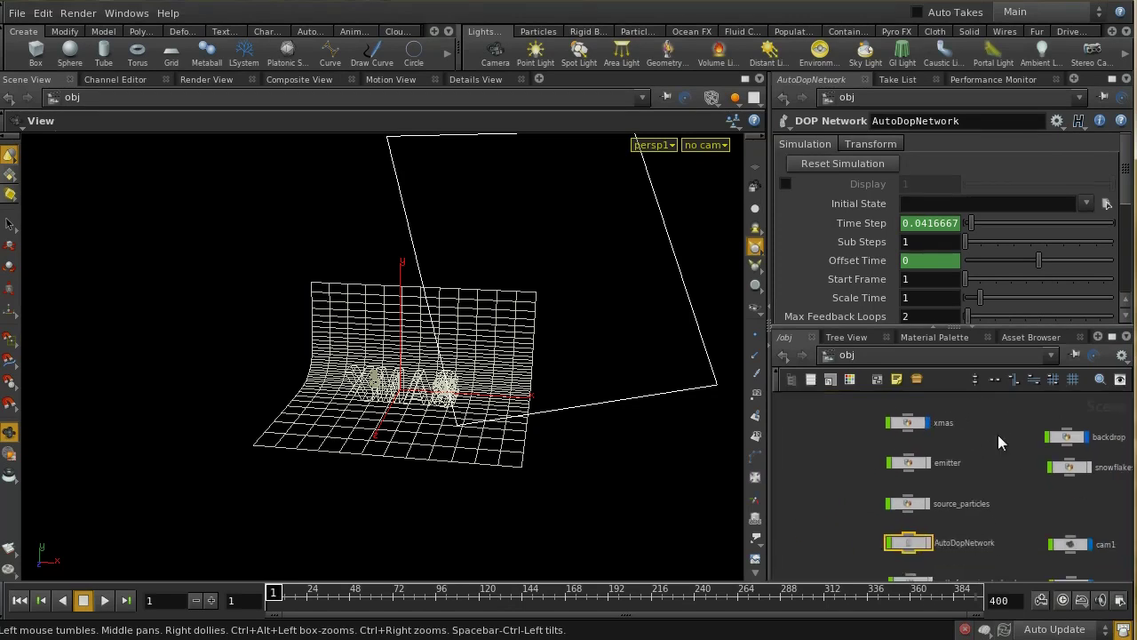
# Select source_particles, look over the Particle Fluids and Particles shelf tools, and open the source_particles network
pyautogui.click(904, 508)
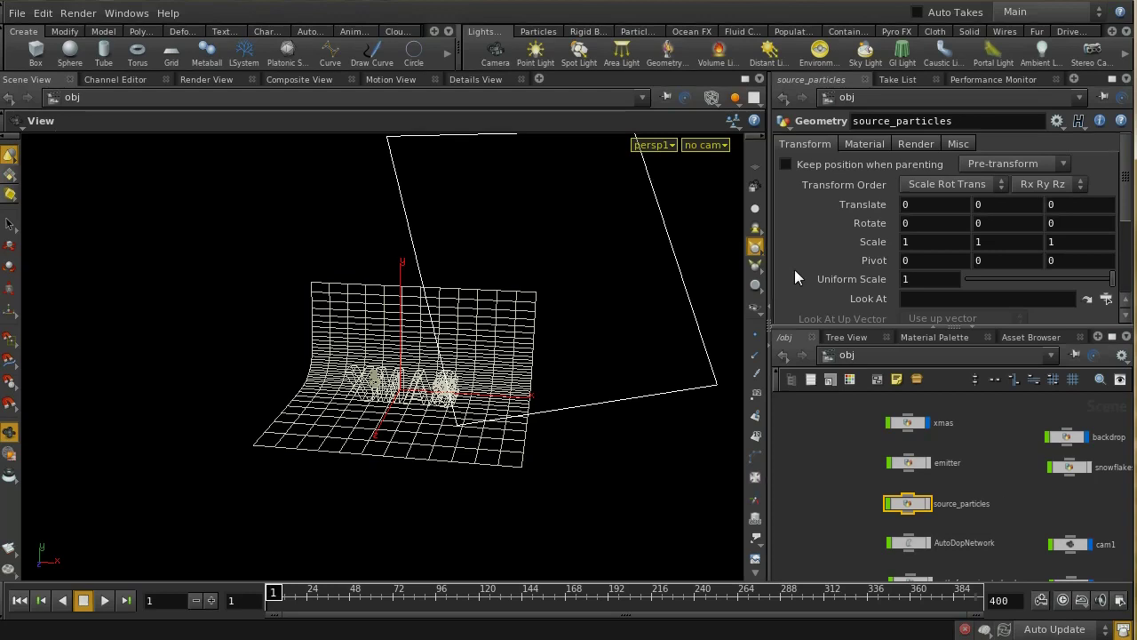
pyautogui.click(625, 33)
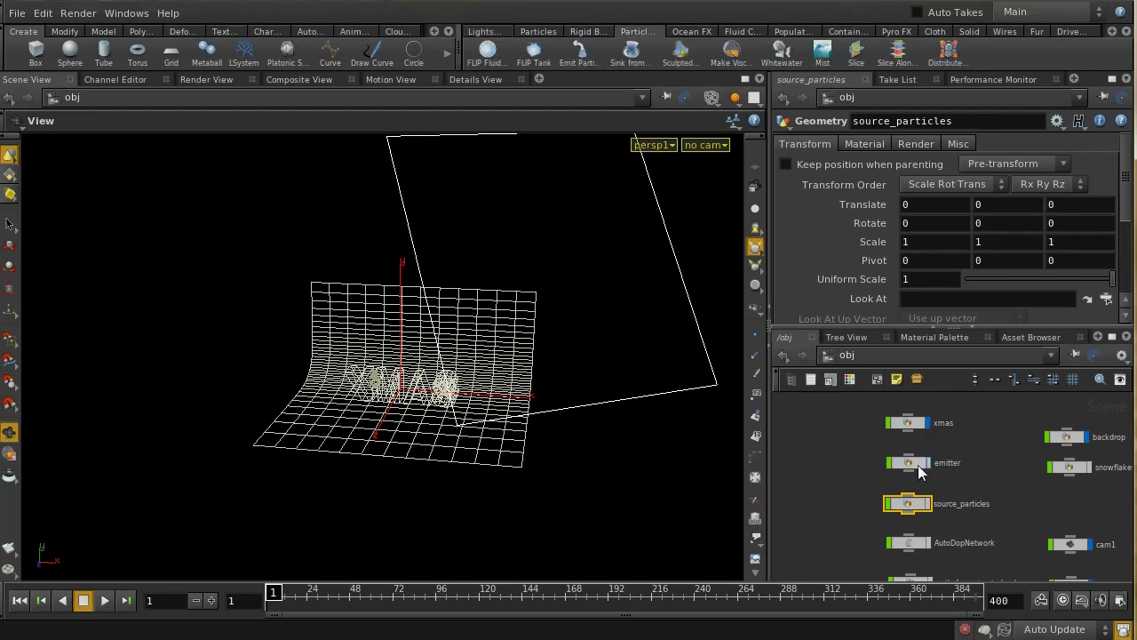
pyautogui.click(540, 33)
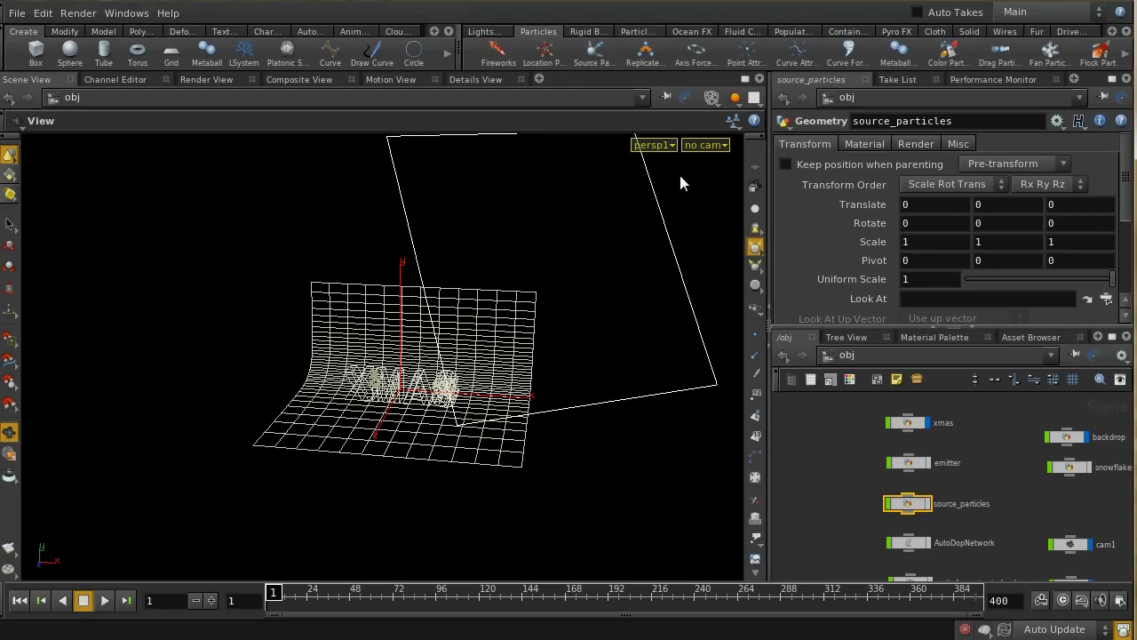
pyautogui.doubleClick(908, 503)
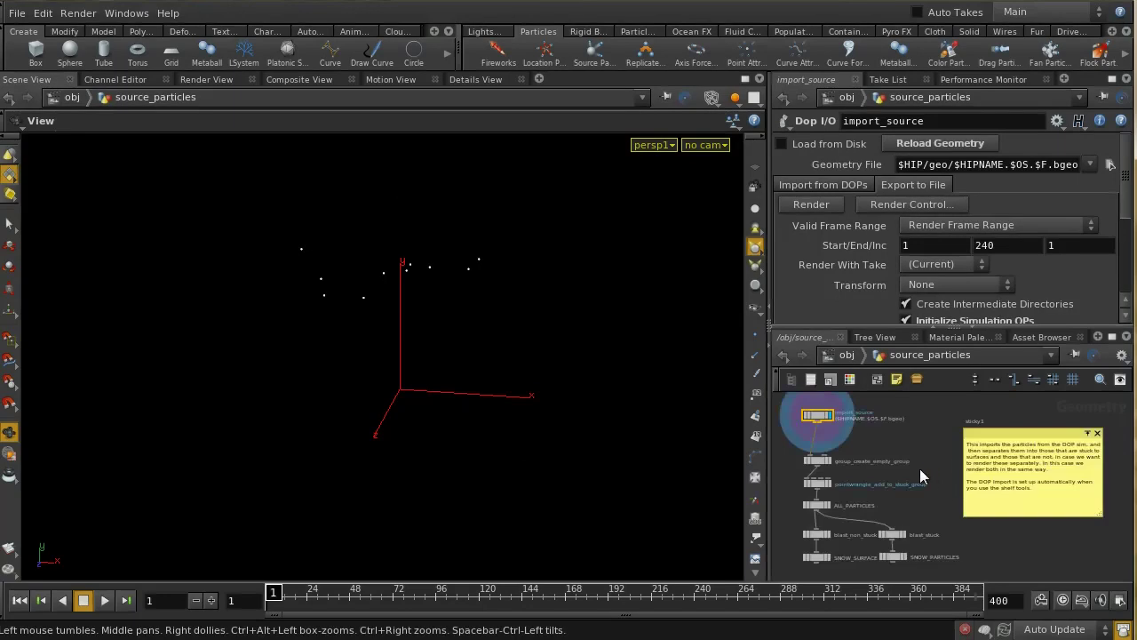
# Enlarge the source_particles network and review import_source, pointwrangle_add_to_stuck_group and the blast nodes that separate stuck from non-stuck particles
pyautogui.scroll(5, 924, 462)
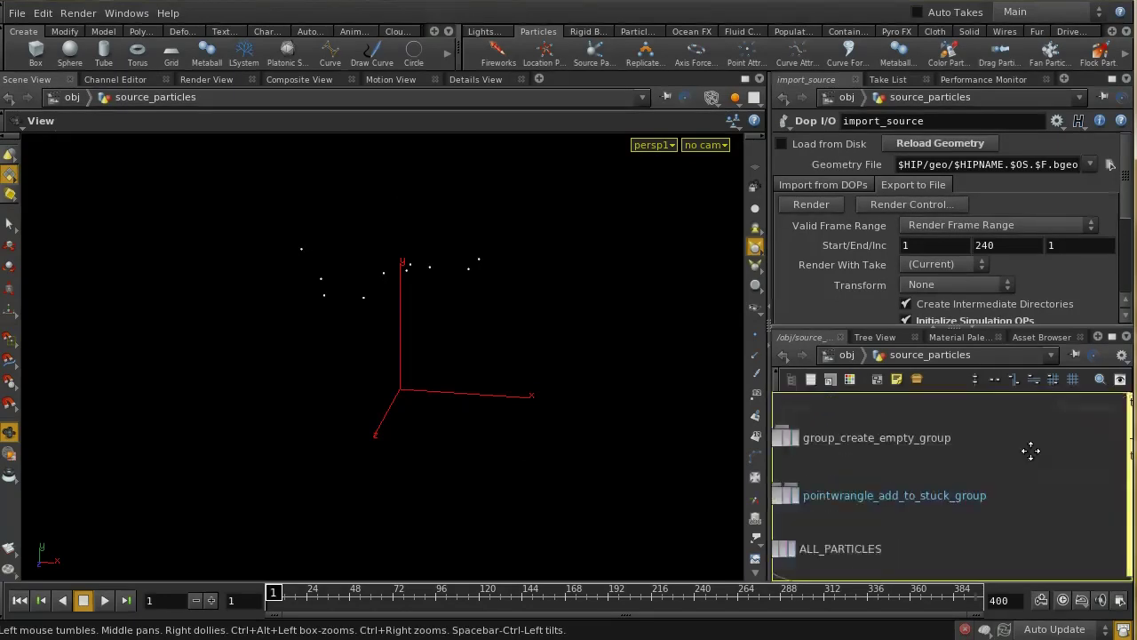
pyautogui.moveTo(1019, 453); pyautogui.dragTo(1030, 503, button='middle')
pyautogui.click(1112, 337)
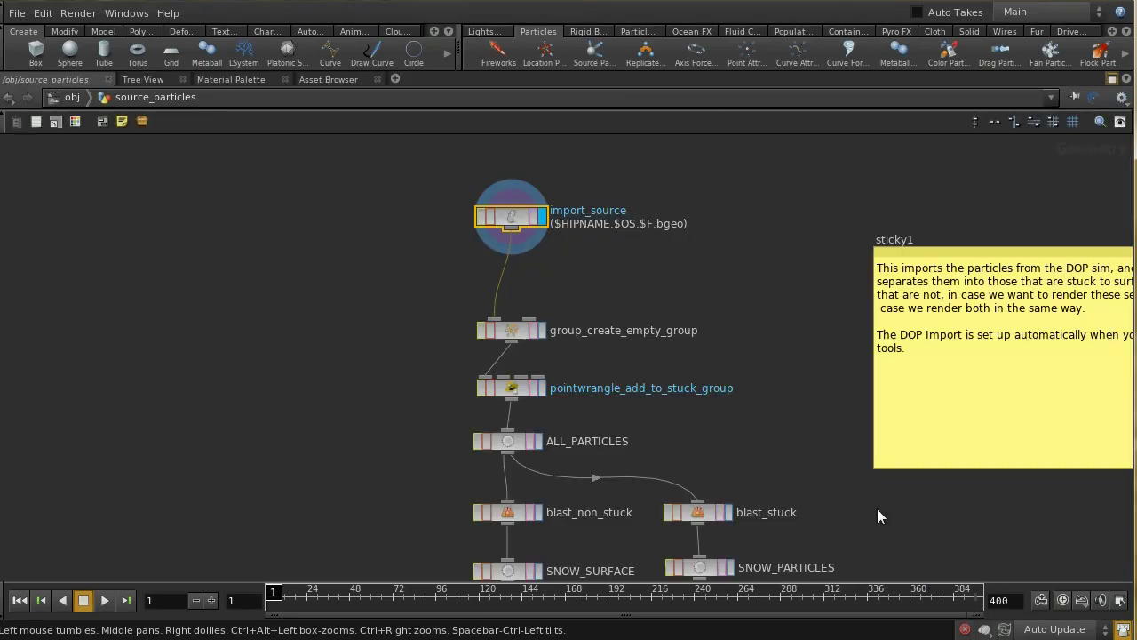
pyautogui.moveTo(750, 477); pyautogui.dragTo(678, 479, button='middle')
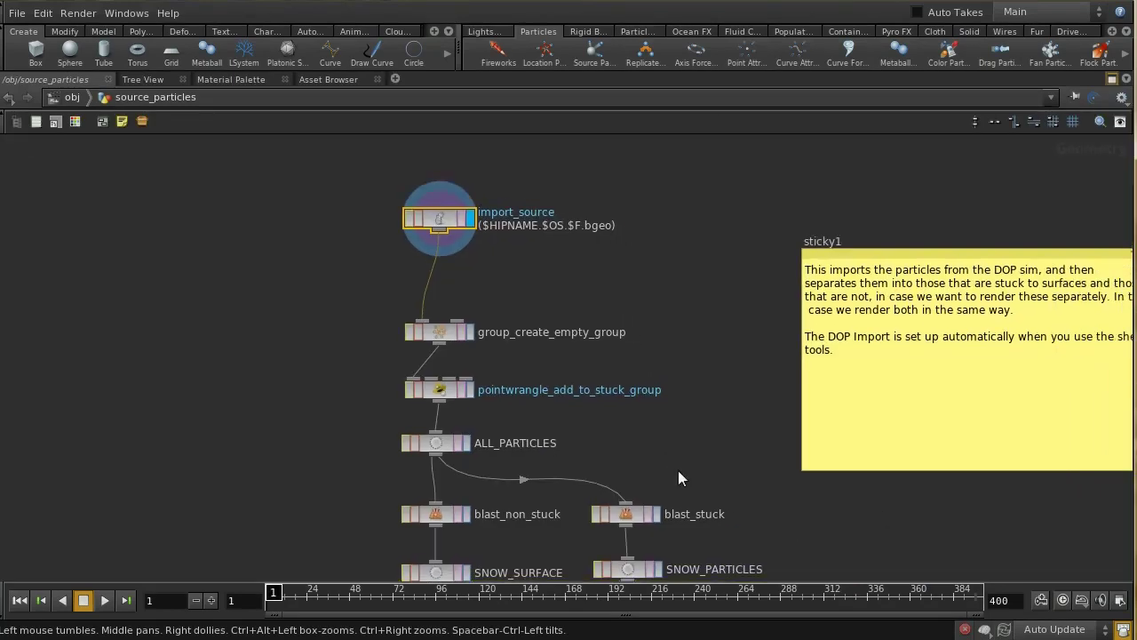
pyautogui.click(440, 389)
pyautogui.moveTo(698, 448); pyautogui.dragTo(689, 345, button='middle')
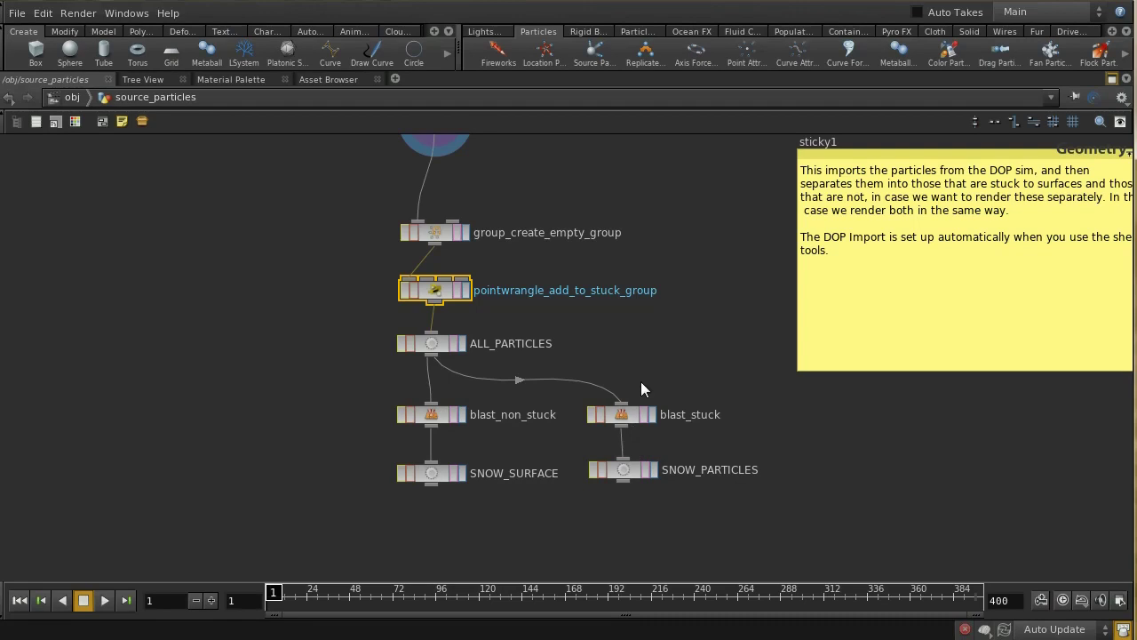
# Return to the object level from source_particles and open the snowflakes network
pyautogui.click(615, 329)
pyautogui.press('u')
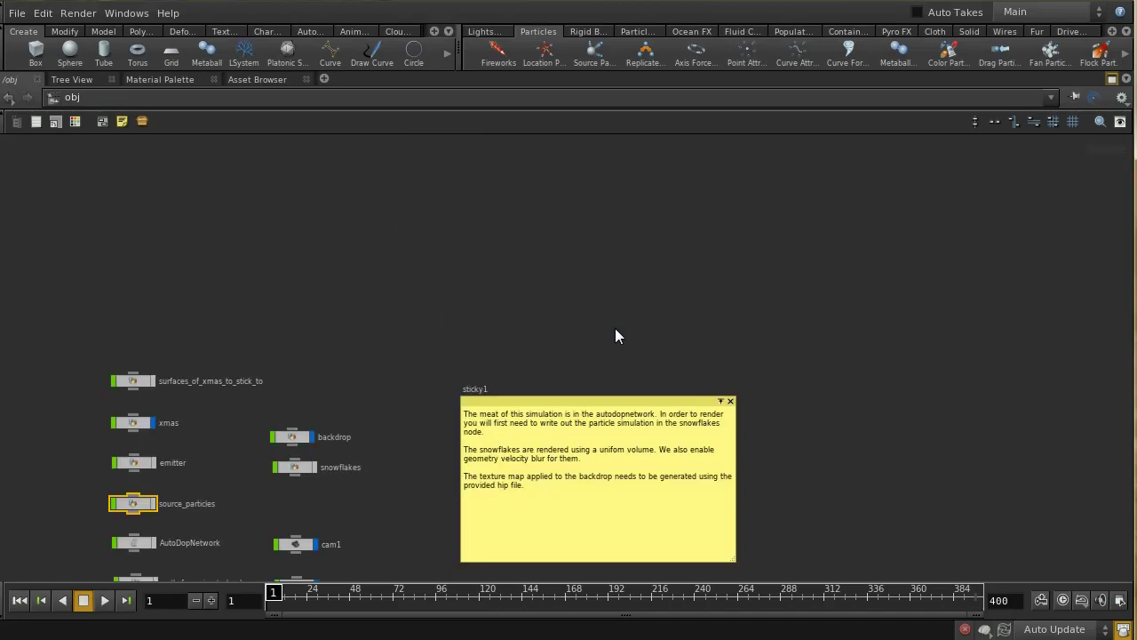
pyautogui.click(296, 468)
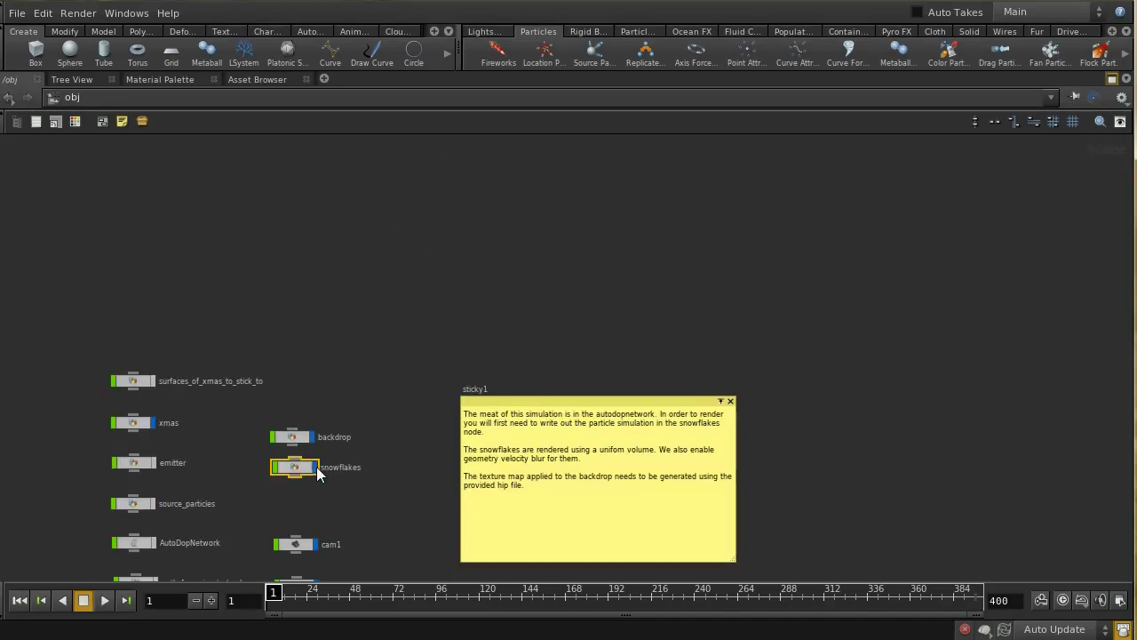
pyautogui.doubleClick(317, 467)
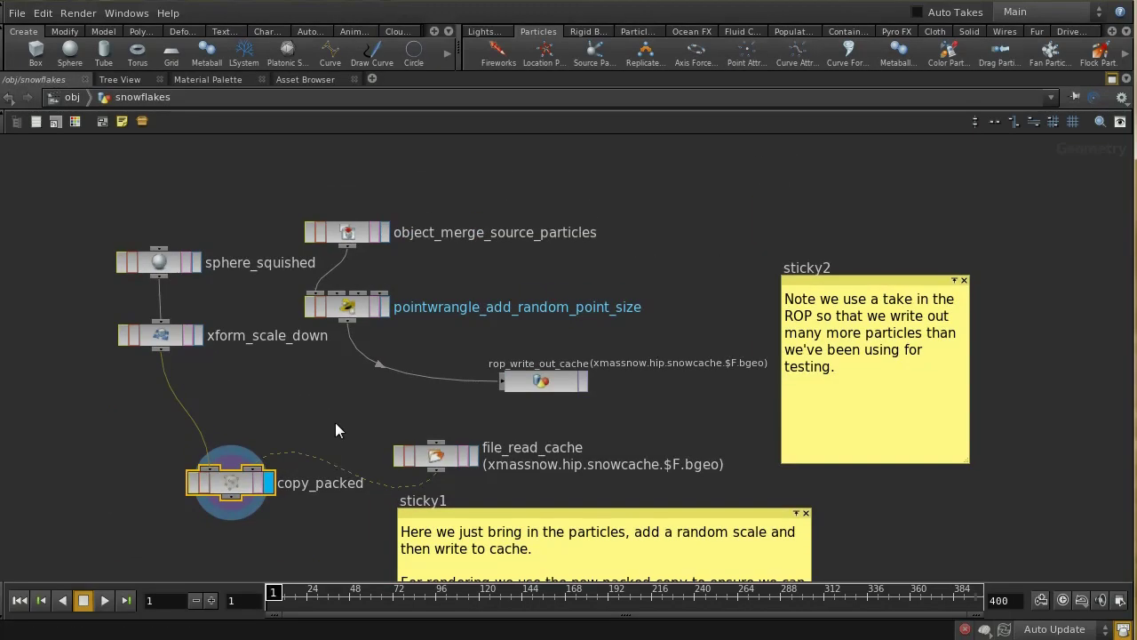
# Review the parameters of object_merge_source_particles and the full pscale expression in pointwrangle_add_random_point_size
pyautogui.click(348, 234)
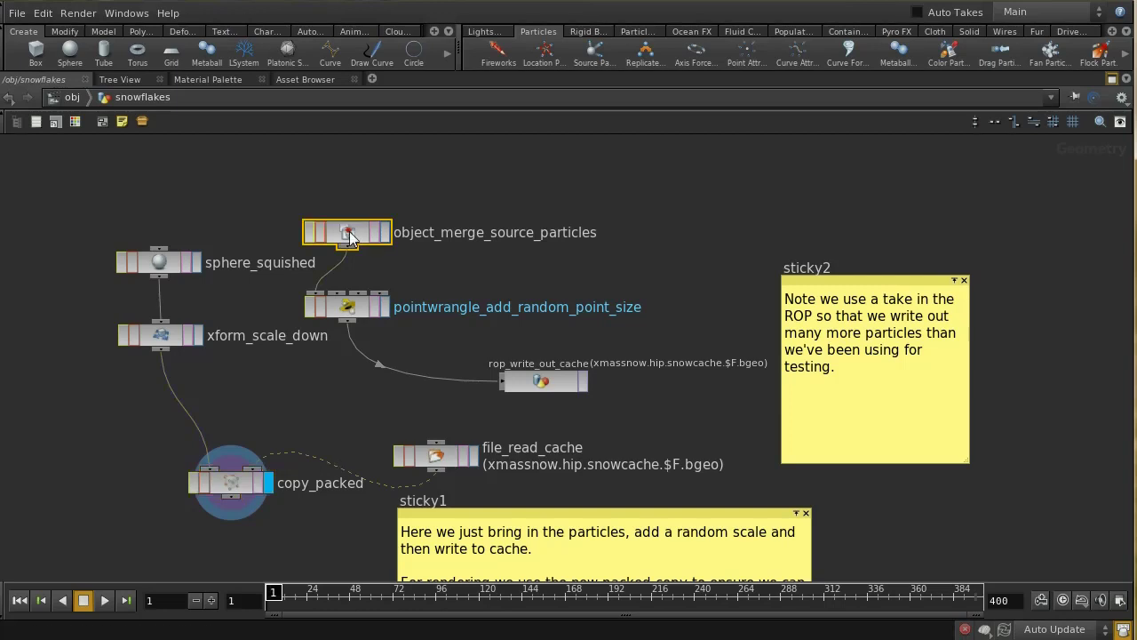
pyautogui.press('p')
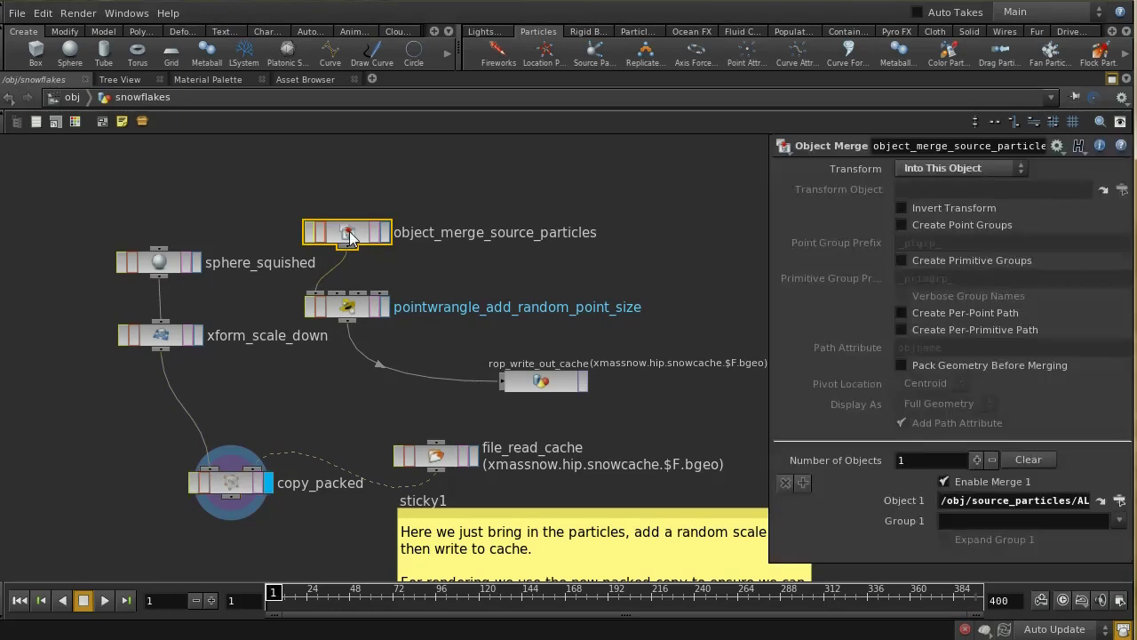
pyautogui.click(345, 308)
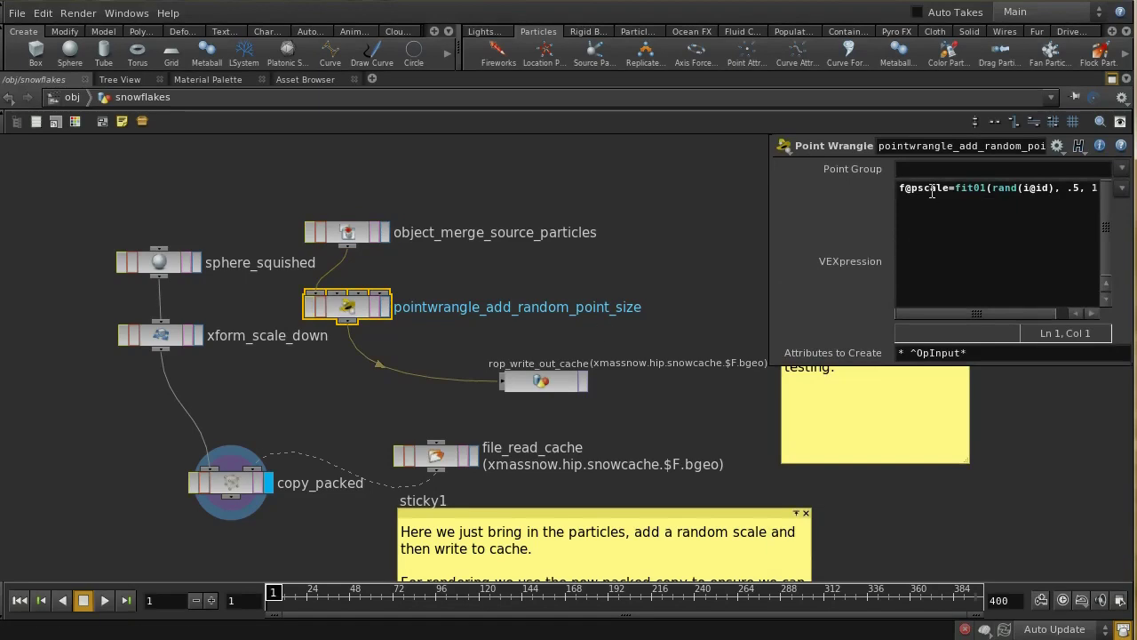
pyautogui.moveTo(1018, 315); pyautogui.dragTo(1056, 327)
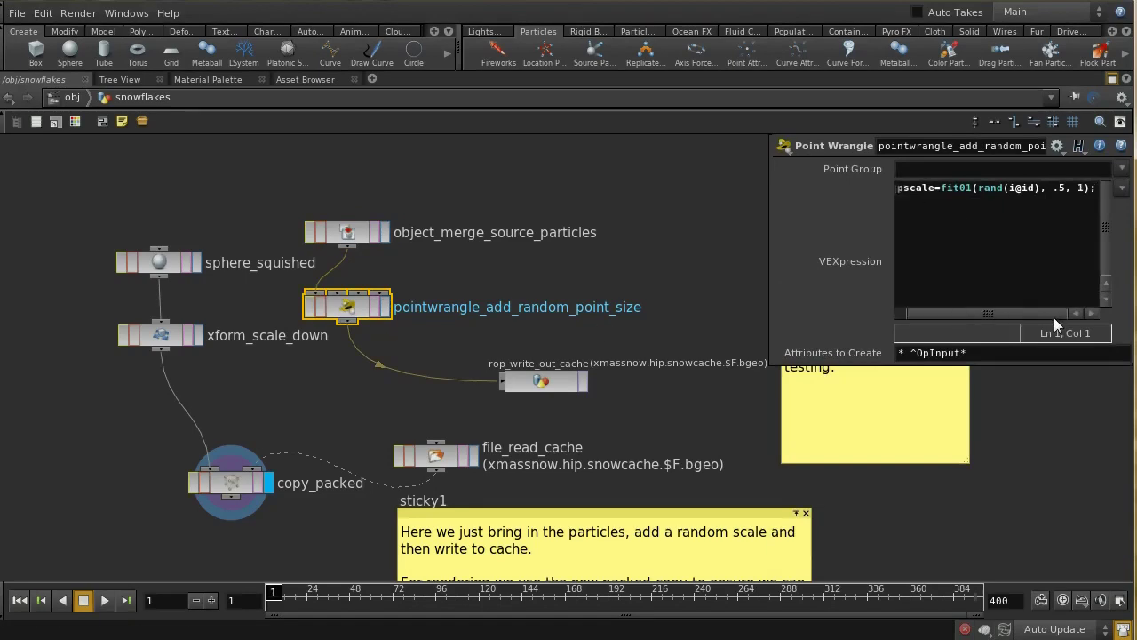
pyautogui.click(954, 312)
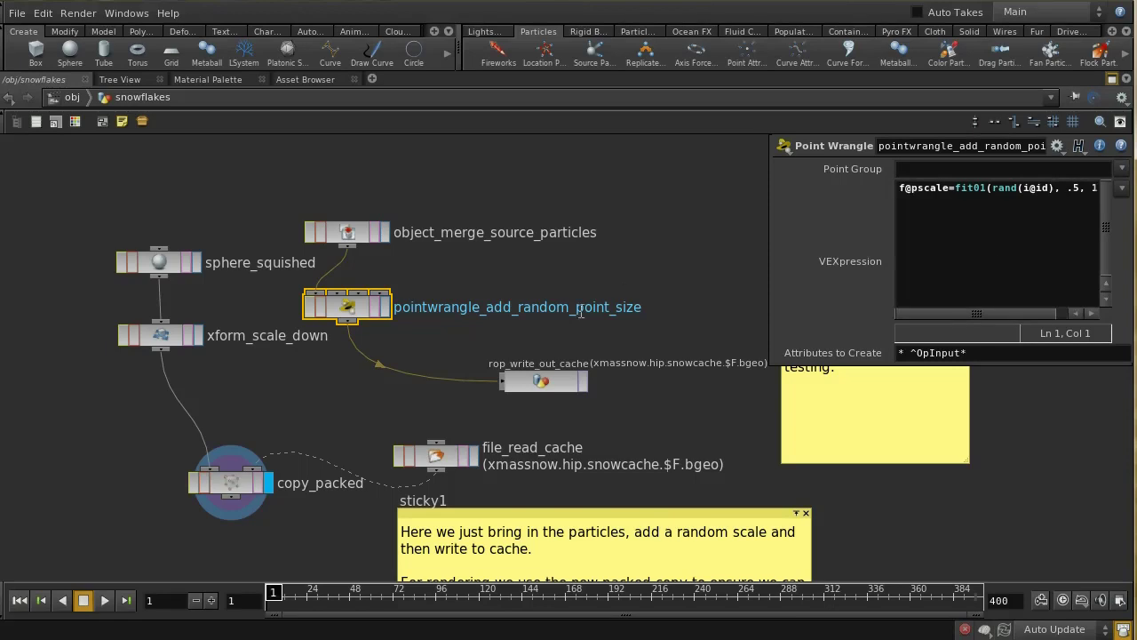
# Examine the rop_write_out_cache output settings and its Render With Take options, and check the geometry file of file_read_cache
pyautogui.click(562, 384)
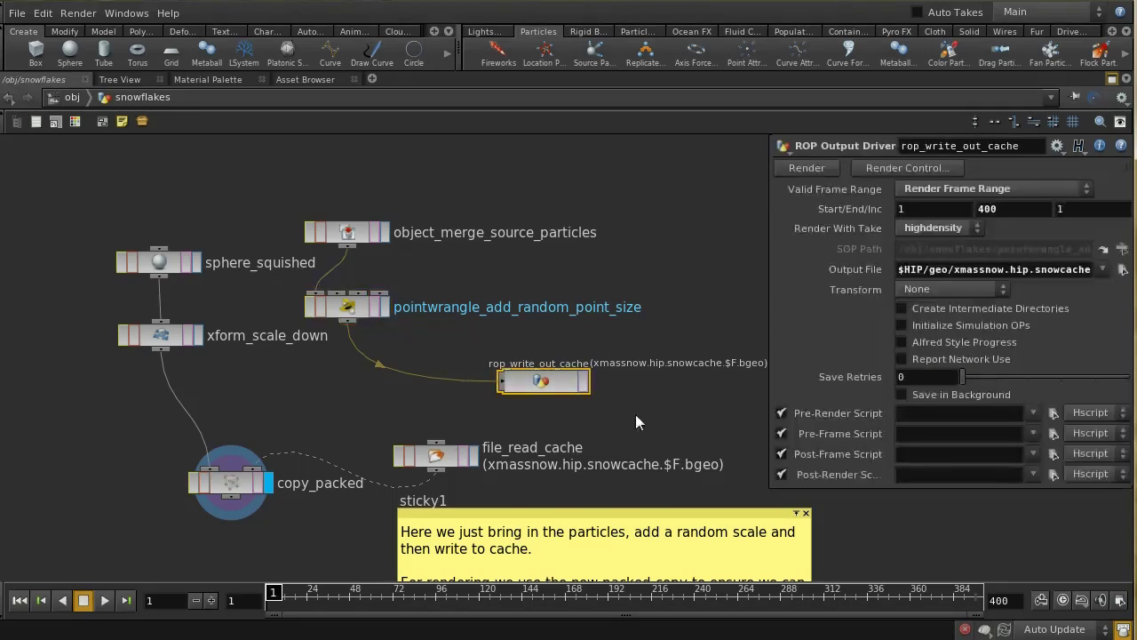
pyautogui.moveTo(636, 414); pyautogui.dragTo(600, 402, button='middle')
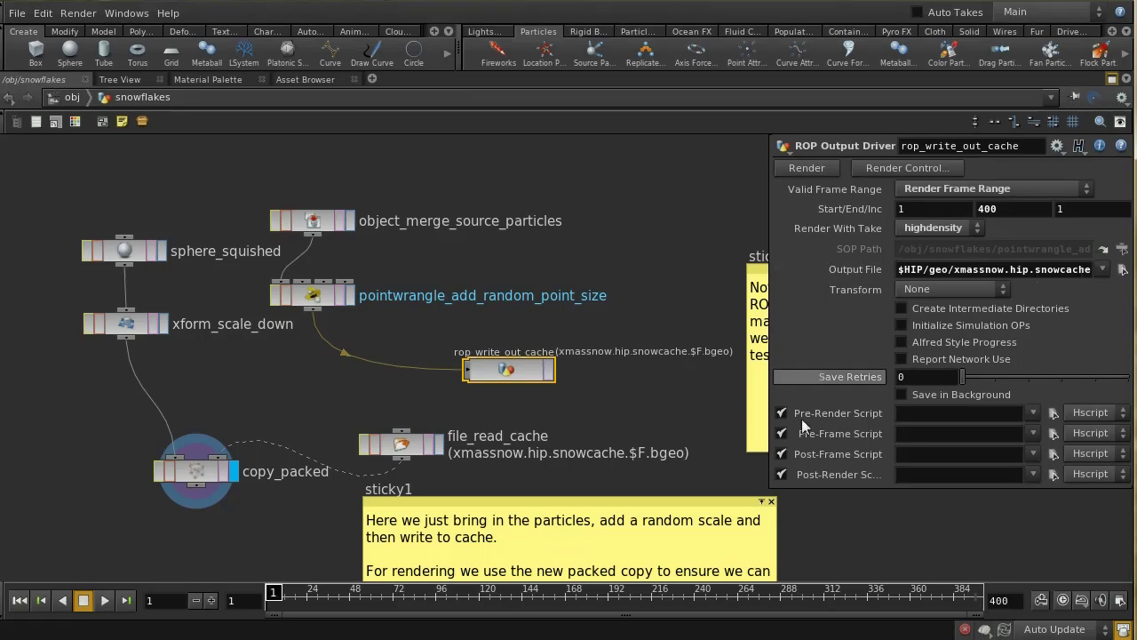
pyautogui.moveTo(632, 425); pyautogui.dragTo(686, 368, button='middle')
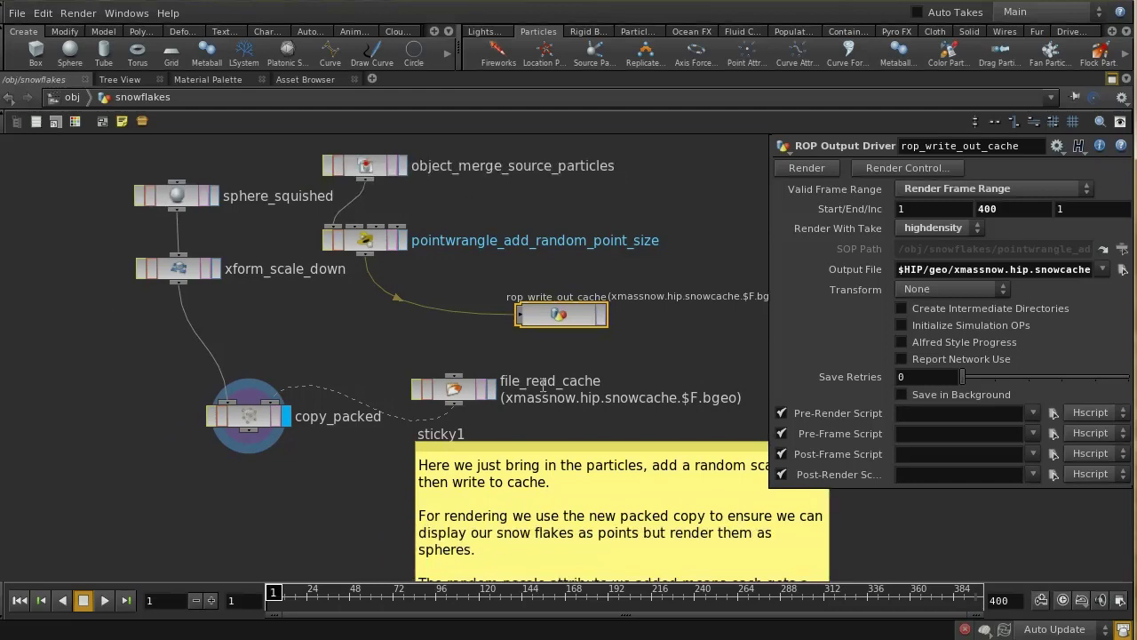
pyautogui.click(464, 394)
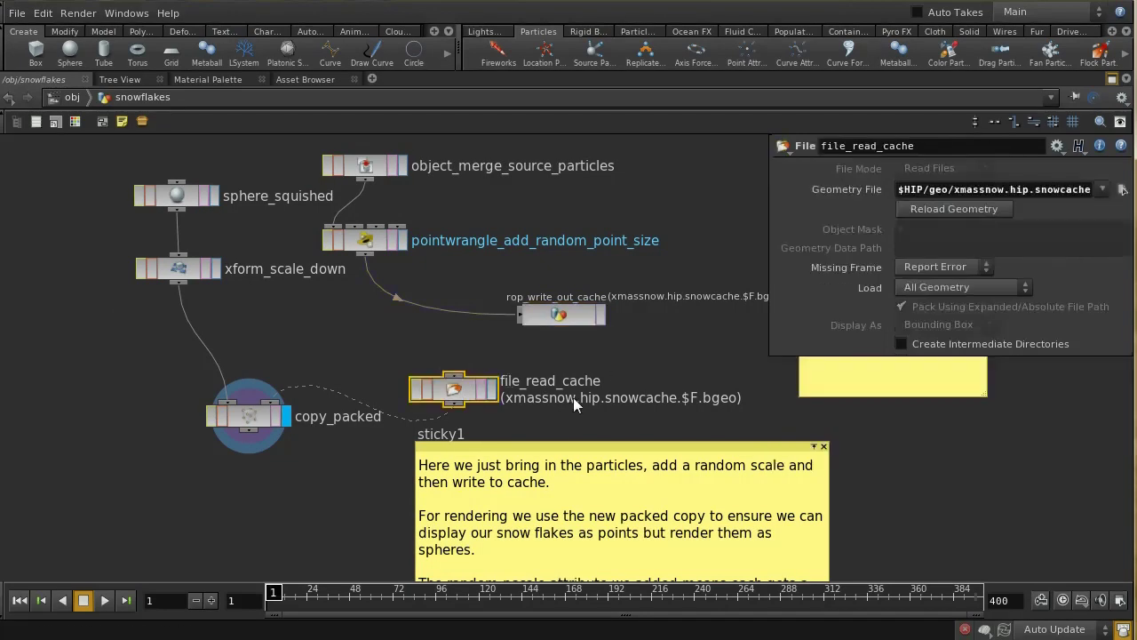
pyautogui.click(601, 362)
pyautogui.click(580, 315)
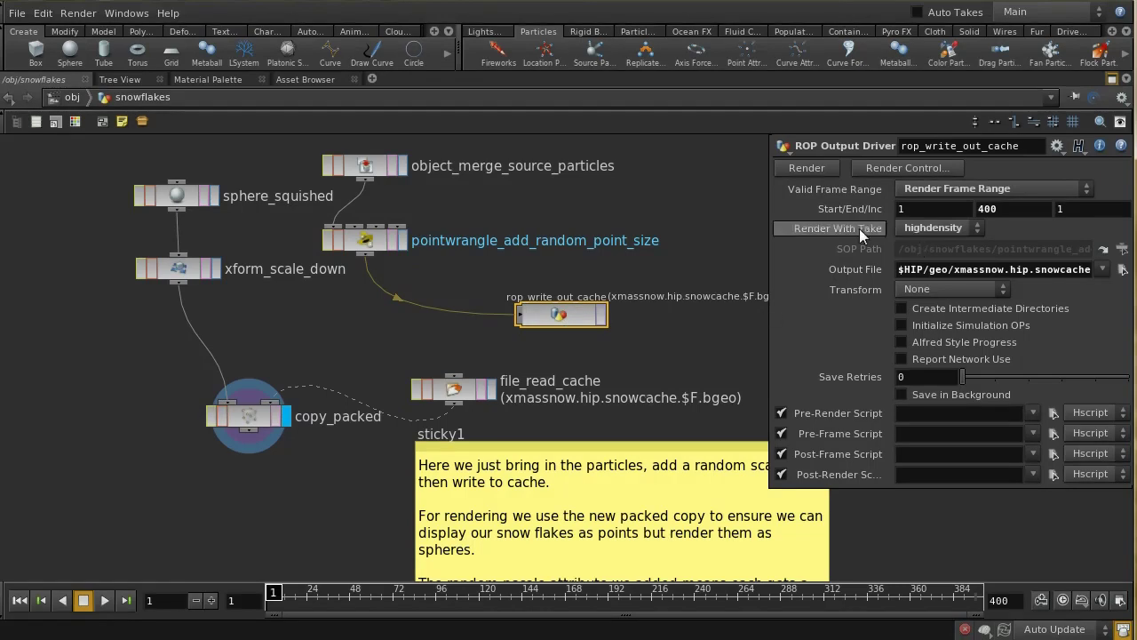
pyautogui.click(932, 226)
pyautogui.click(932, 227)
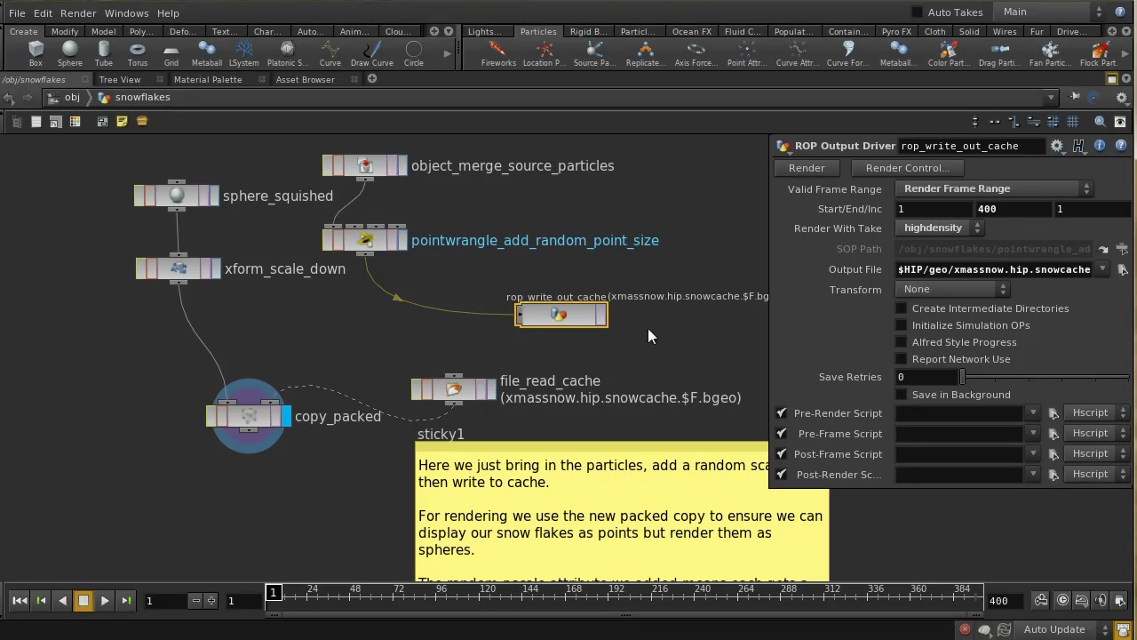
# Review how file_read_cache and sphere_squished feed copy_packed, and inspect copy_packed's geometry packing and display settings
pyautogui.click(455, 388)
pyautogui.moveTo(404, 364); pyautogui.dragTo(564, 373, button='middle')
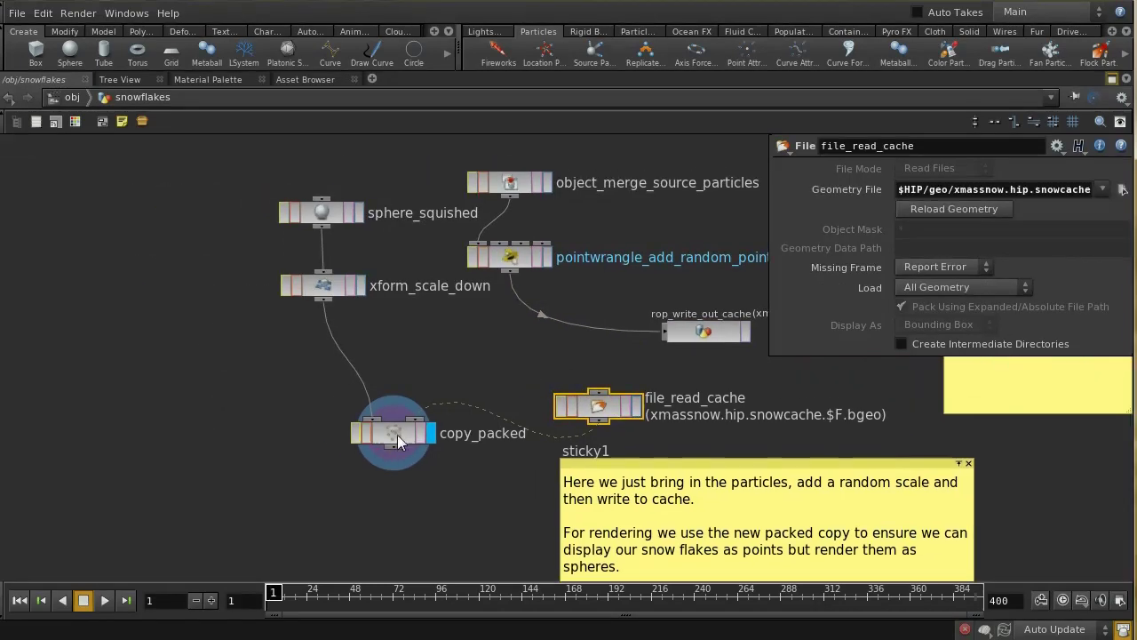
pyautogui.click(332, 212)
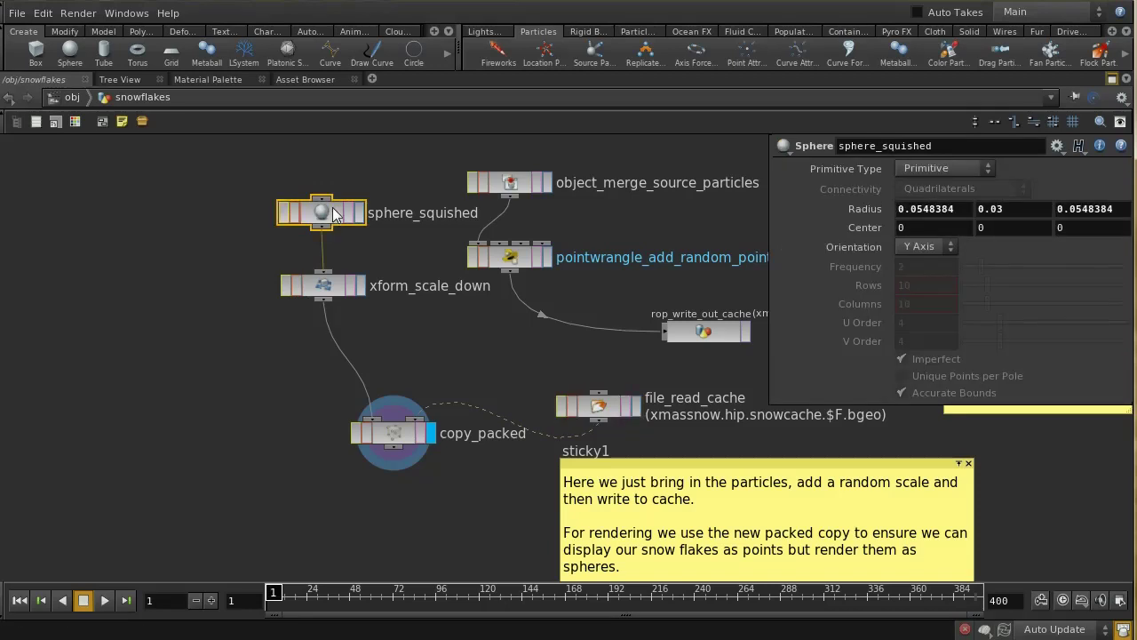
pyautogui.click(398, 434)
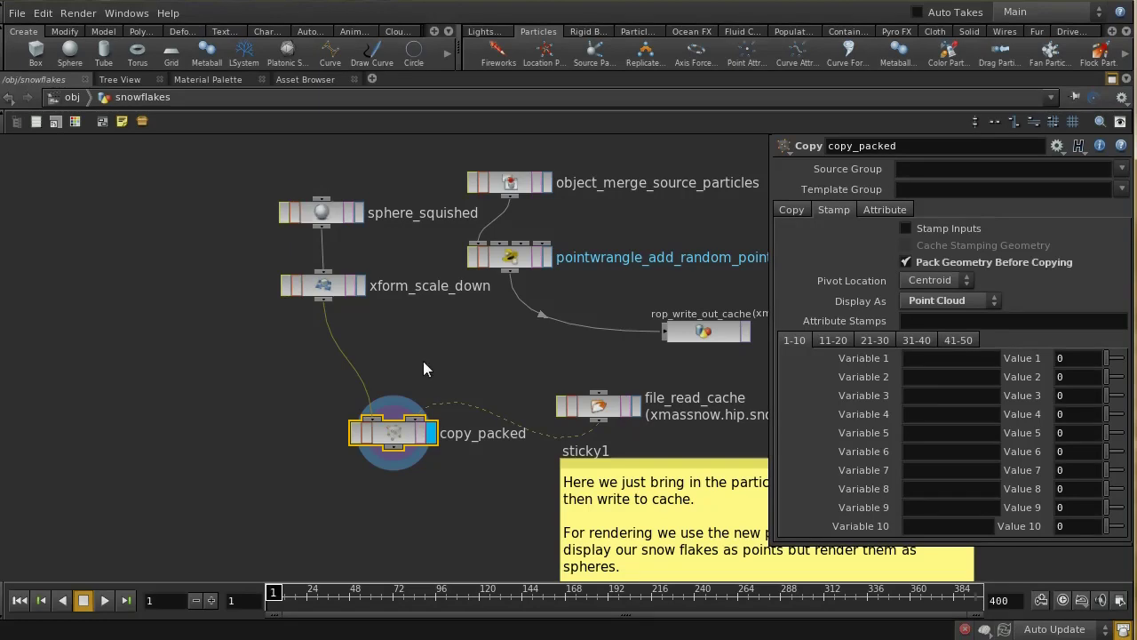
# Go back to the object level and check the Geometry Velocity Blur and Uniform Volume sampling options on snowflakes
pyautogui.press('u')
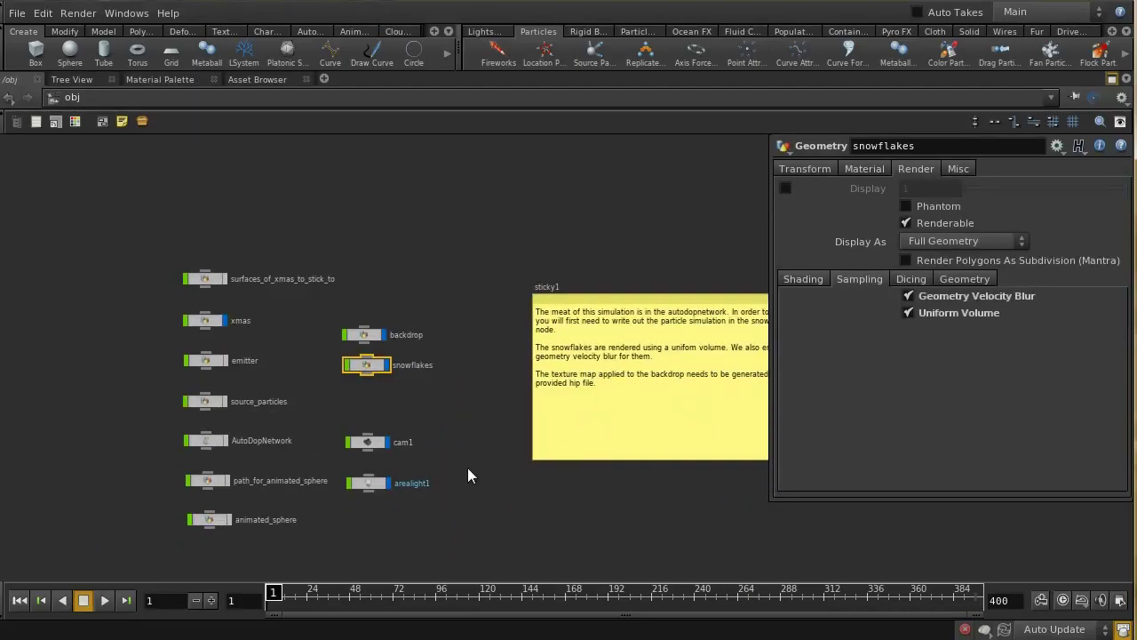
pyautogui.click(380, 370)
pyautogui.moveTo(381, 373); pyautogui.dragTo(381, 378)
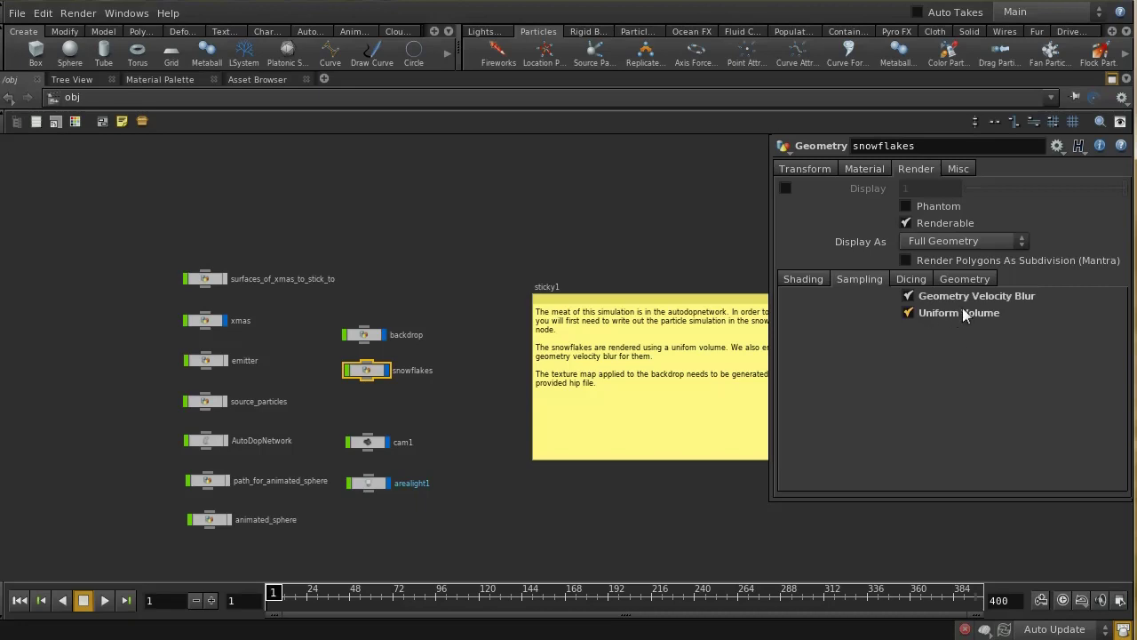
pyautogui.click(1056, 146)
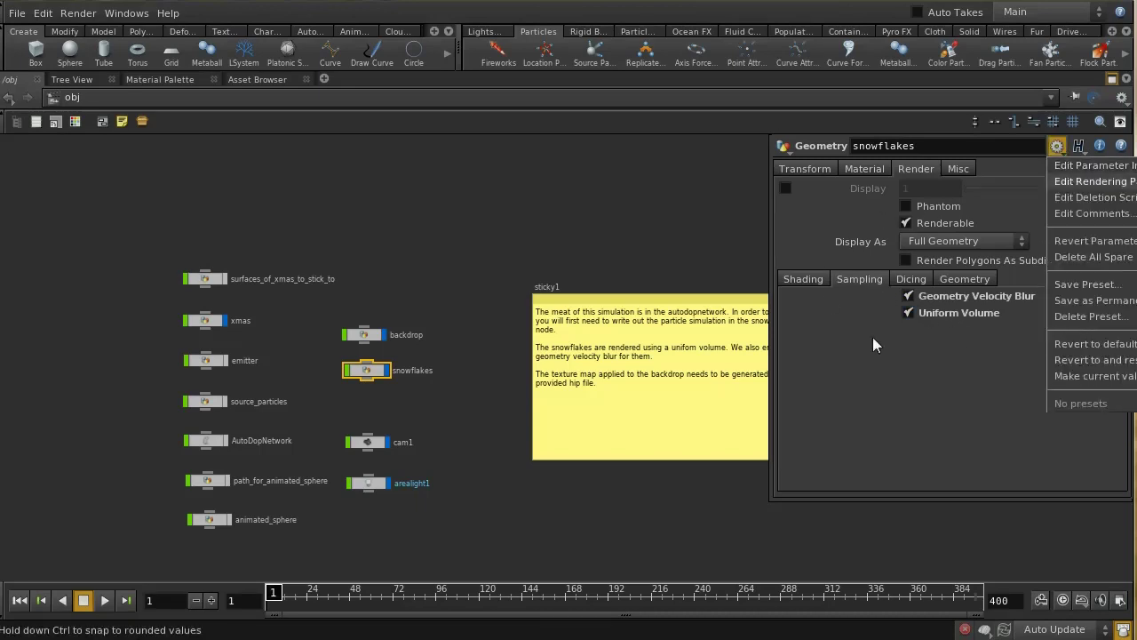
pyautogui.click(949, 322)
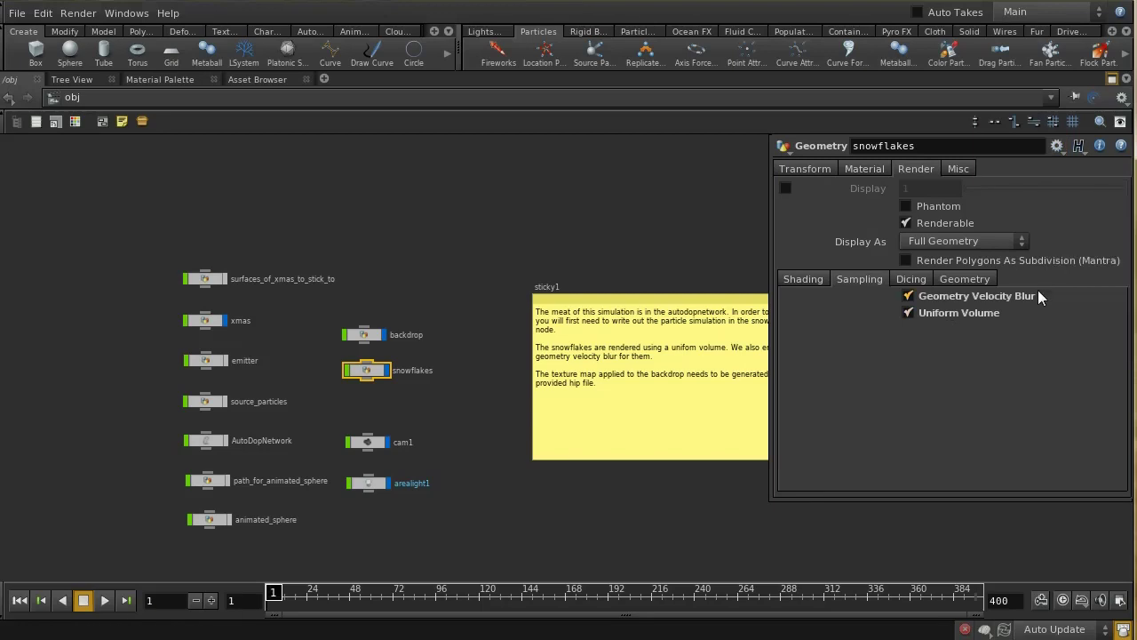
# Open the rendering parameter editor for snowflakes, locate Uniform Volume under Mantra's Sampling parameters, and close the editor
pyautogui.click(1057, 147)
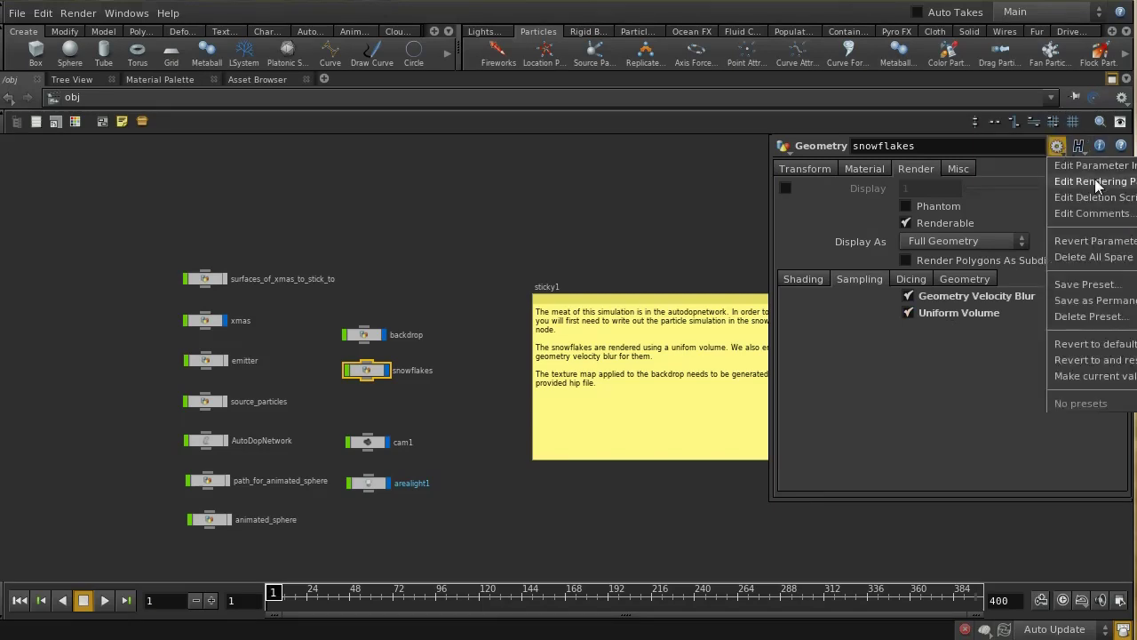
pyautogui.click(1094, 181)
pyautogui.moveTo(958, 28); pyautogui.dragTo(451, 8)
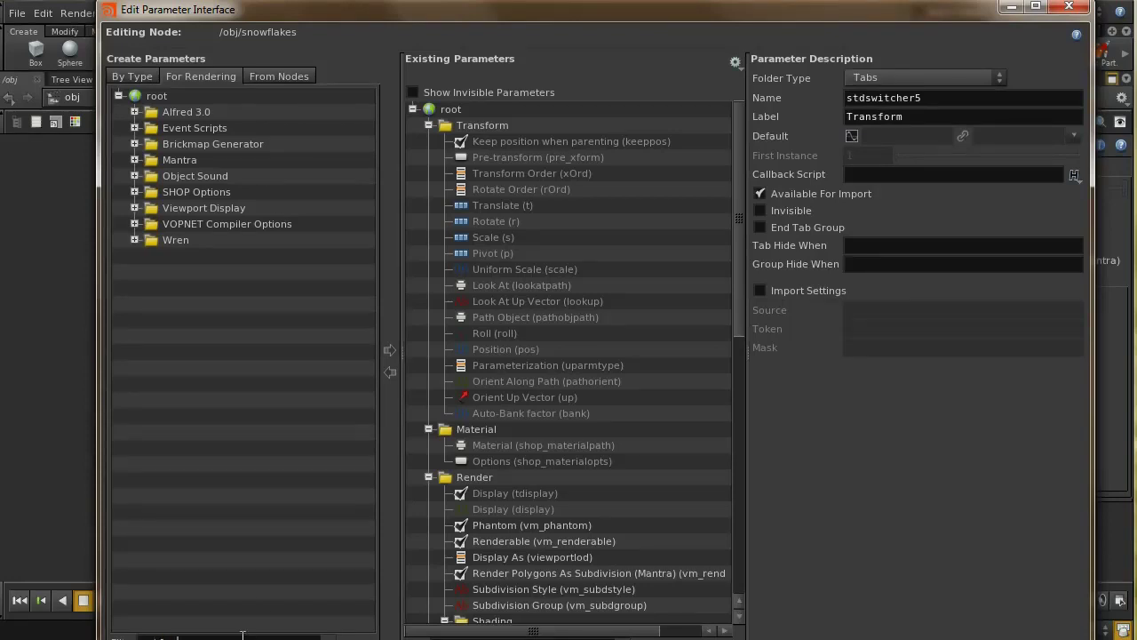
pyautogui.press('Return')
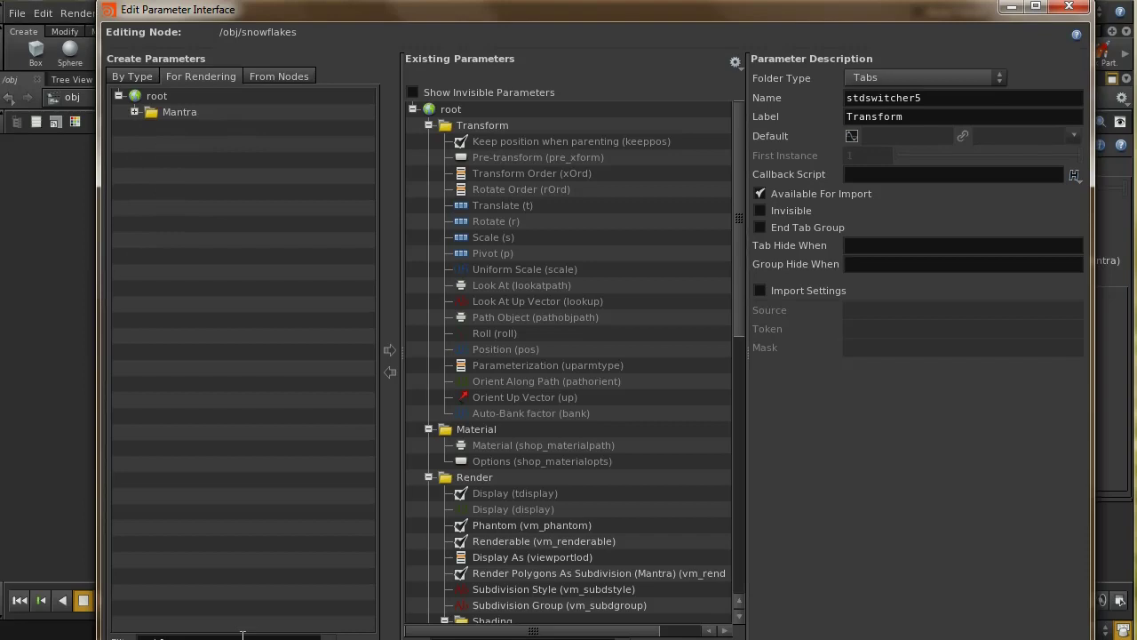
pyautogui.click(134, 113)
pyautogui.click(151, 129)
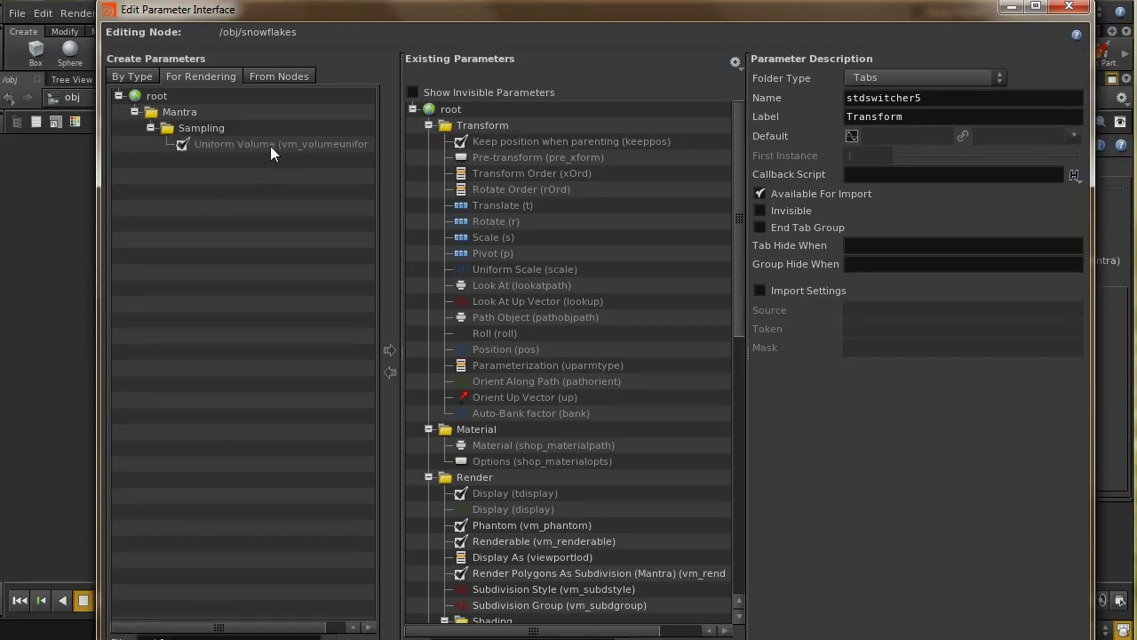
pyautogui.click(266, 145)
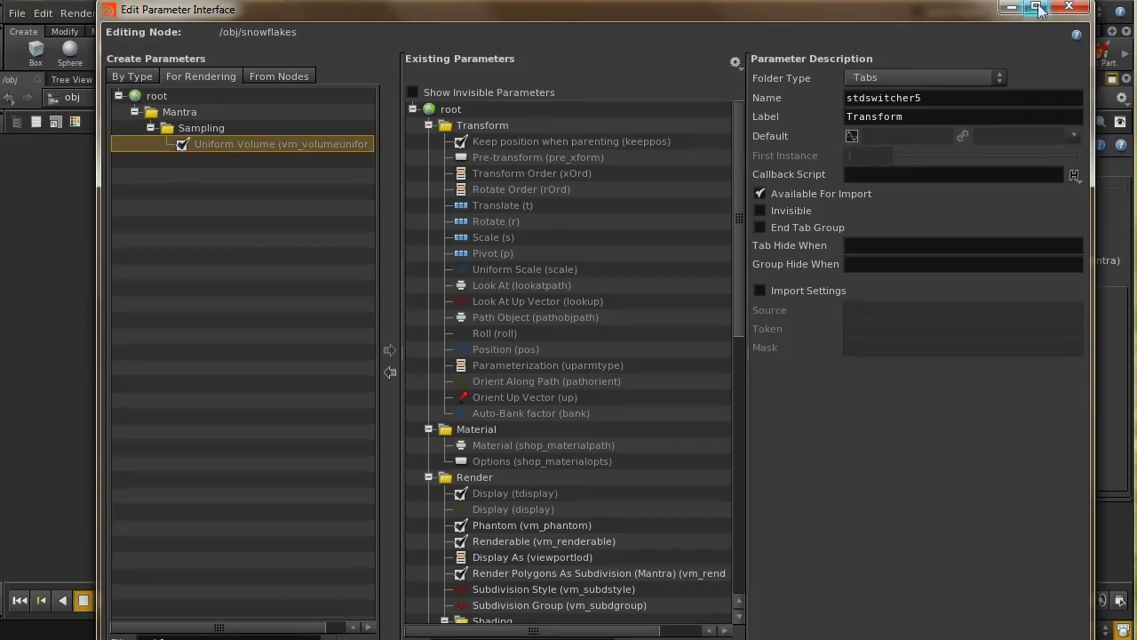
pyautogui.click(1069, 7)
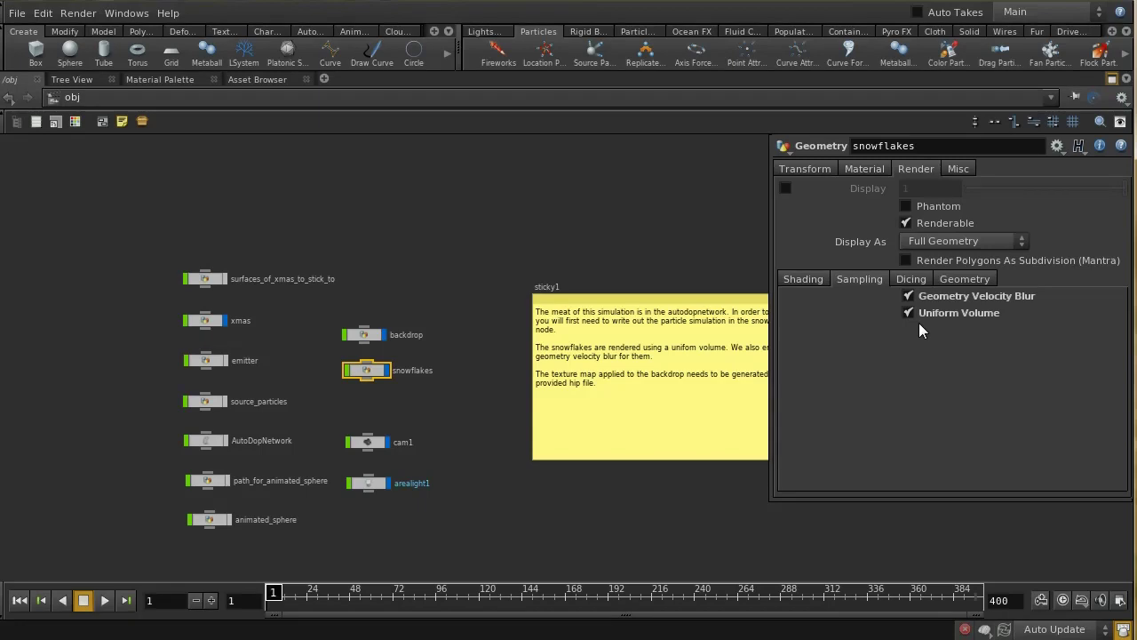
# Deselect snowflakes, hide its parameters and switch to the shop network of materials
pyautogui.click(683, 203)
pyautogui.press('p')
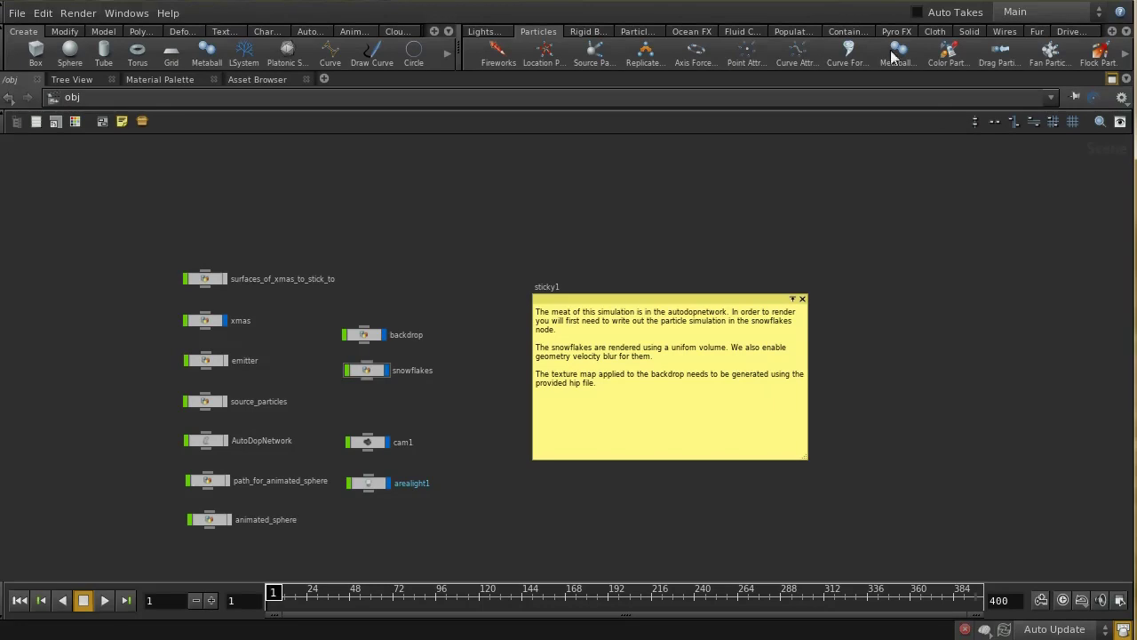
pyautogui.click(1051, 98)
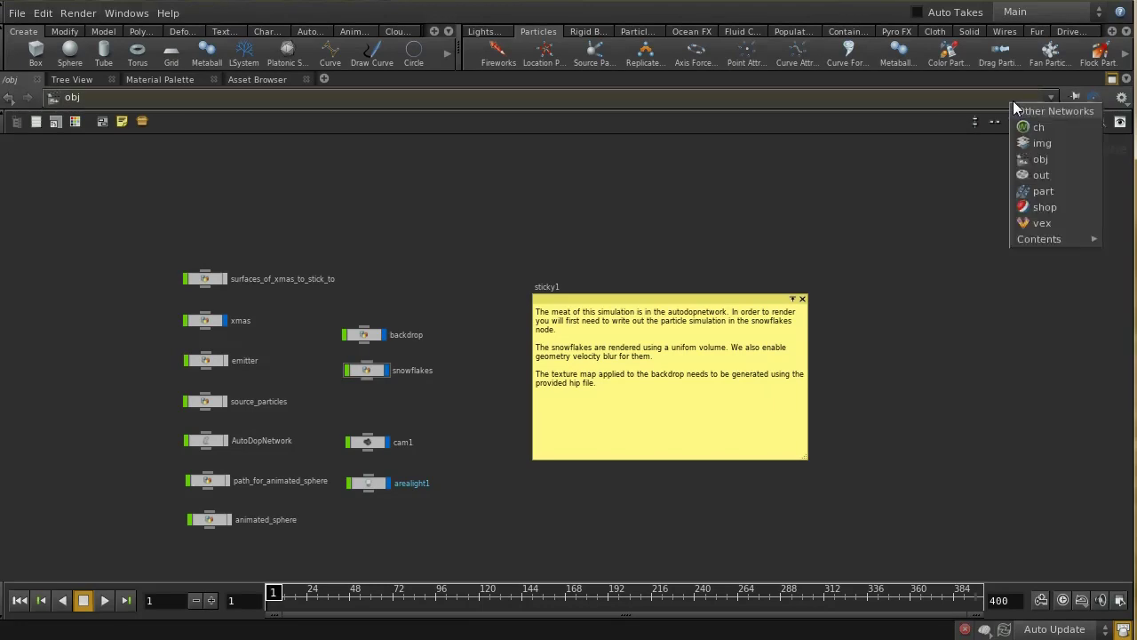
pyautogui.click(1066, 206)
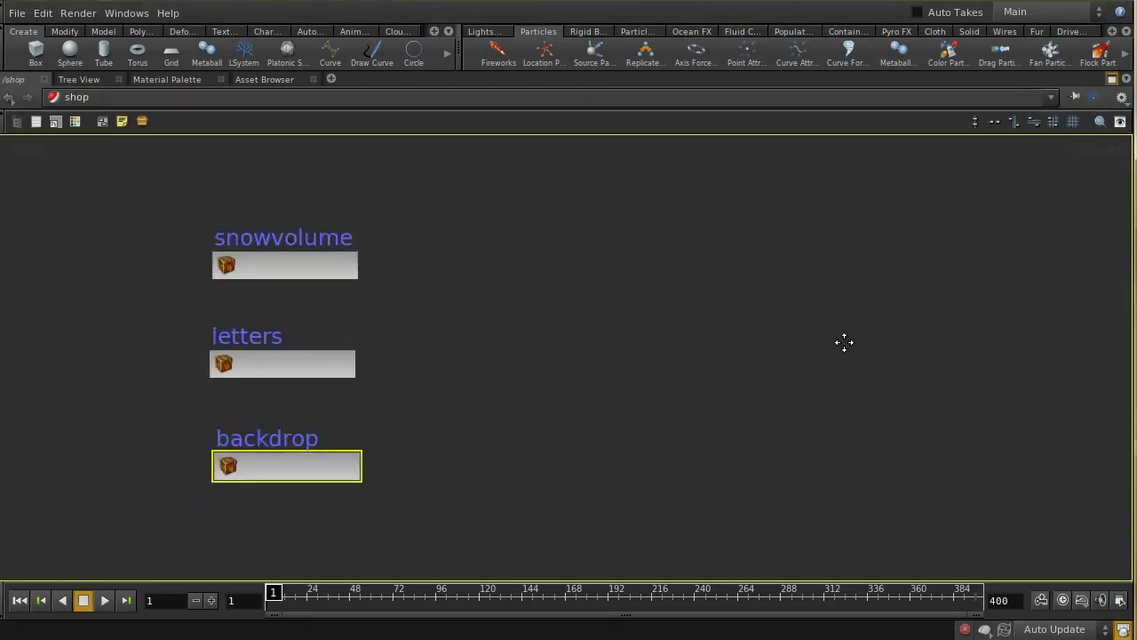
# Select the snowvolume material, review its smoke colour, density, scattering and volume sample settings, and hide the parameters
pyautogui.click(332, 340)
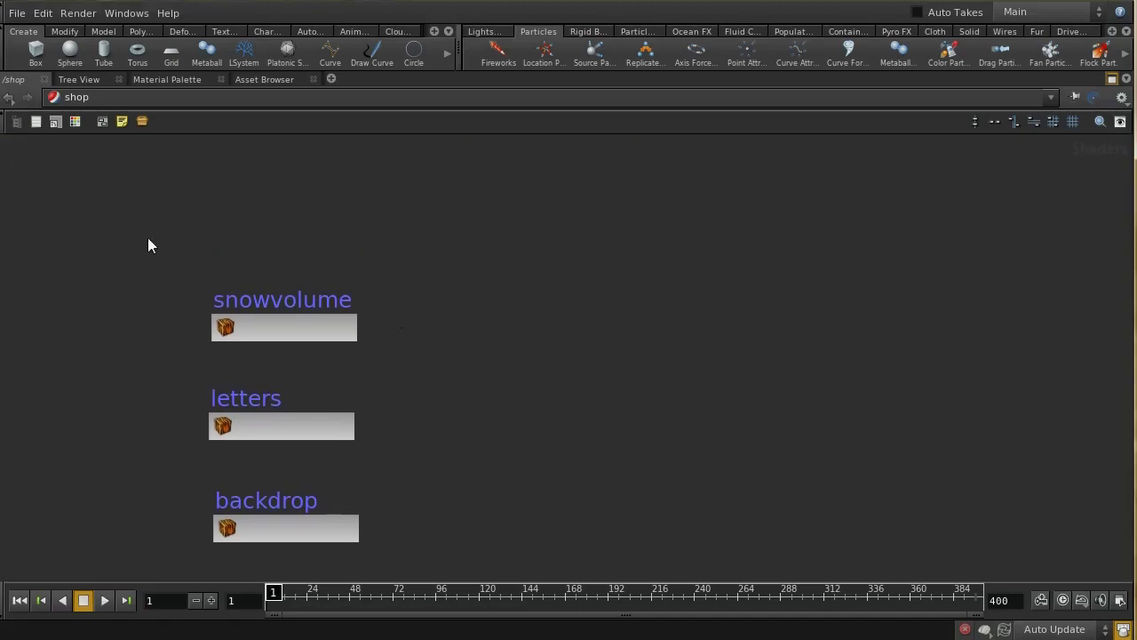
pyautogui.moveTo(135, 233); pyautogui.dragTo(344, 366)
pyautogui.press('p')
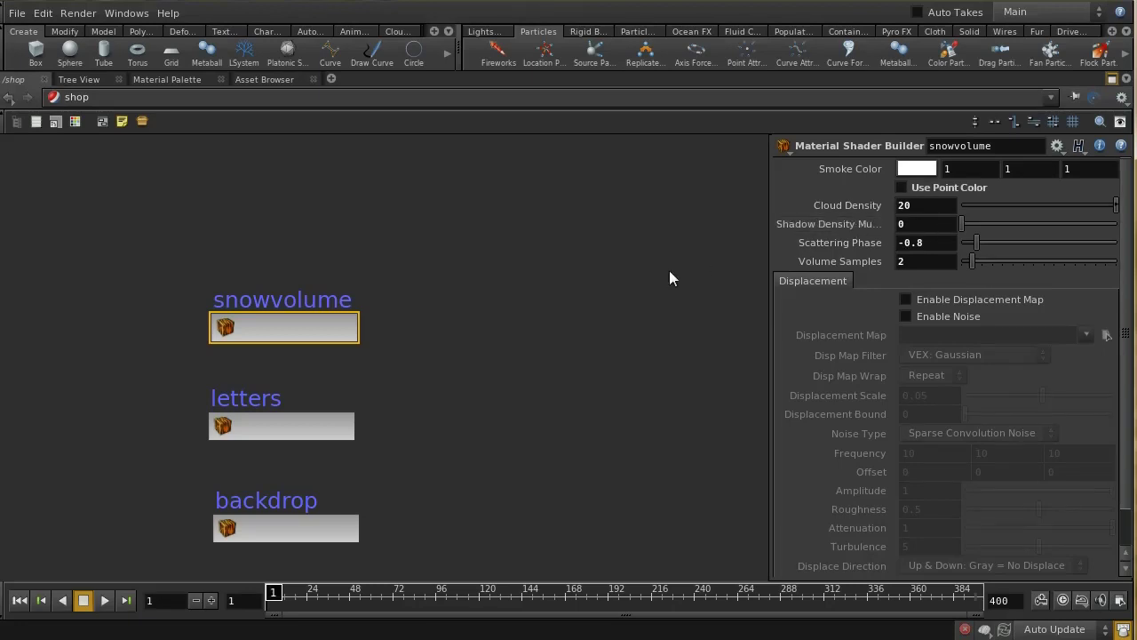
pyautogui.press('p')
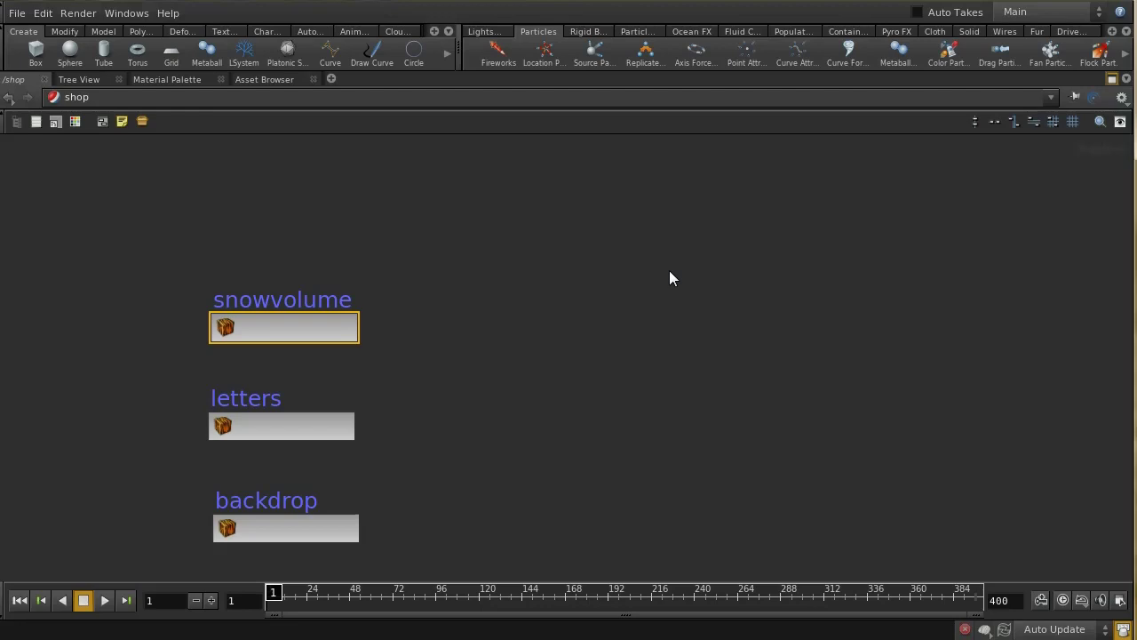